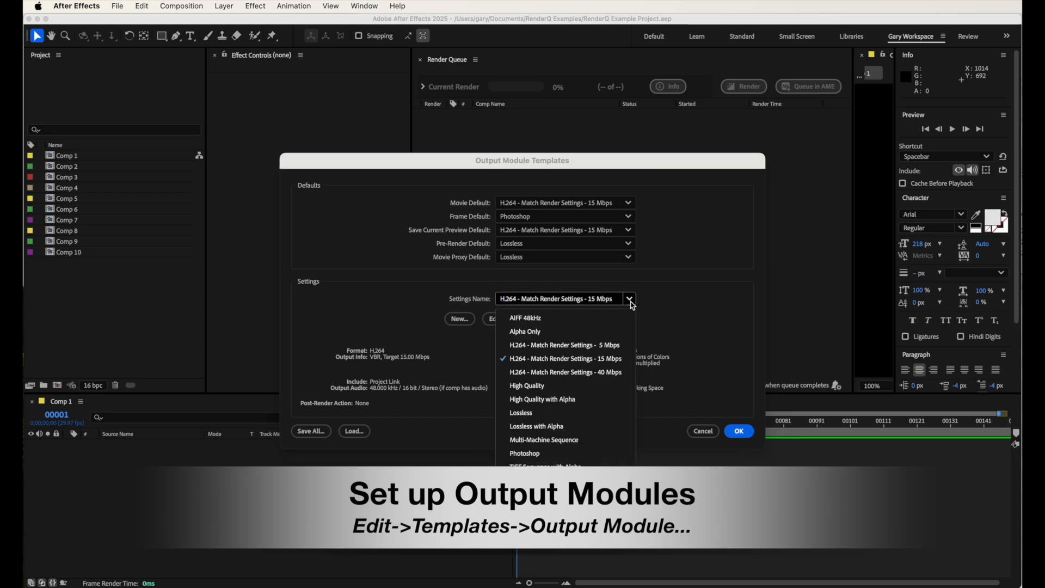
# Create an output module template in QuickTime format with the Apple ProRes 4444 codec and name it ProRes 4444
pyautogui.click(706, 292)
pyautogui.click(457, 325)
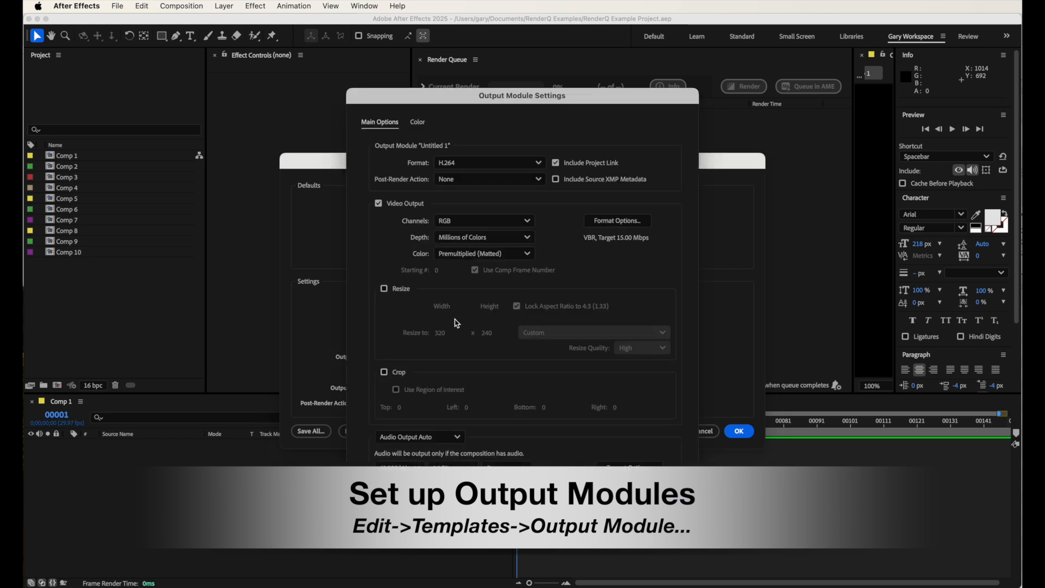
pyautogui.click(468, 163)
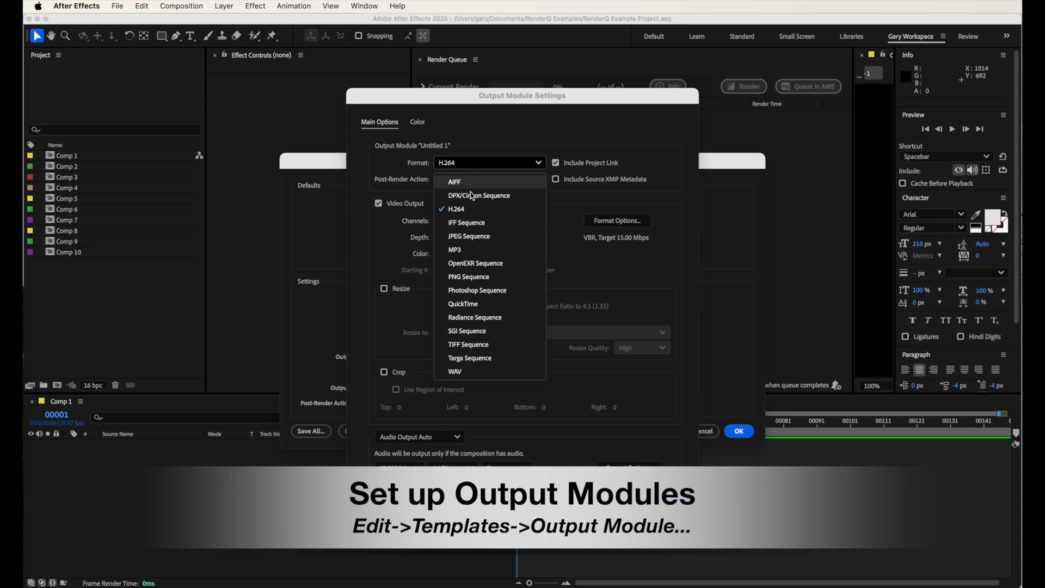
pyautogui.click(478, 305)
pyautogui.click(617, 224)
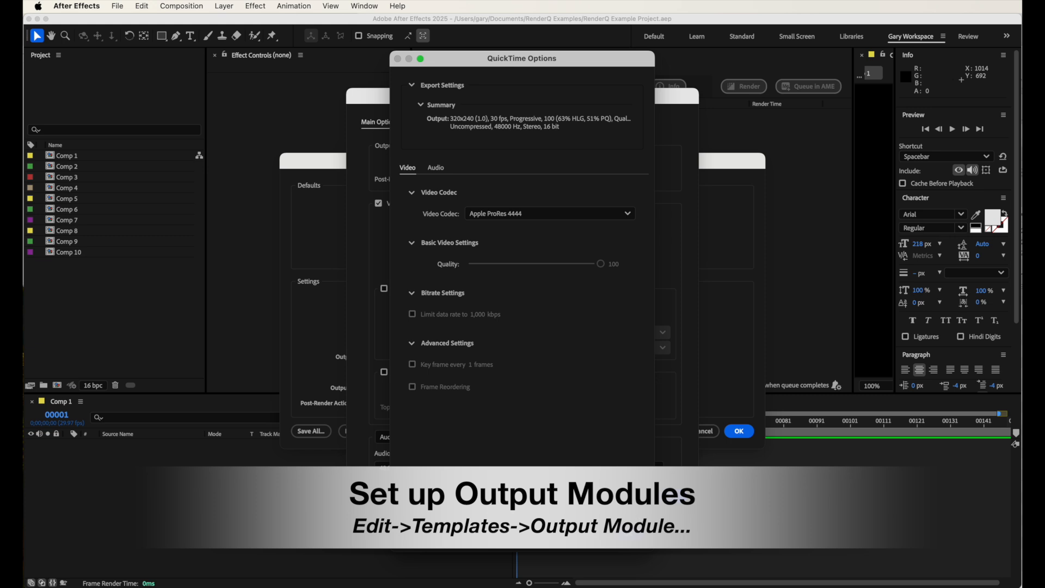
pyautogui.click(625, 535)
pyautogui.click(668, 500)
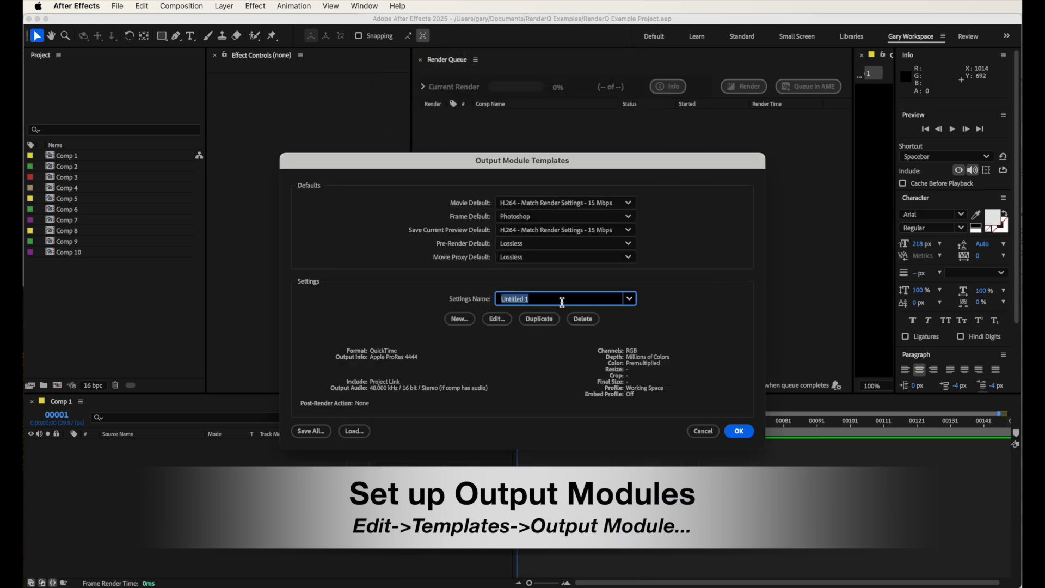
pyautogui.write('ProRes 4444')
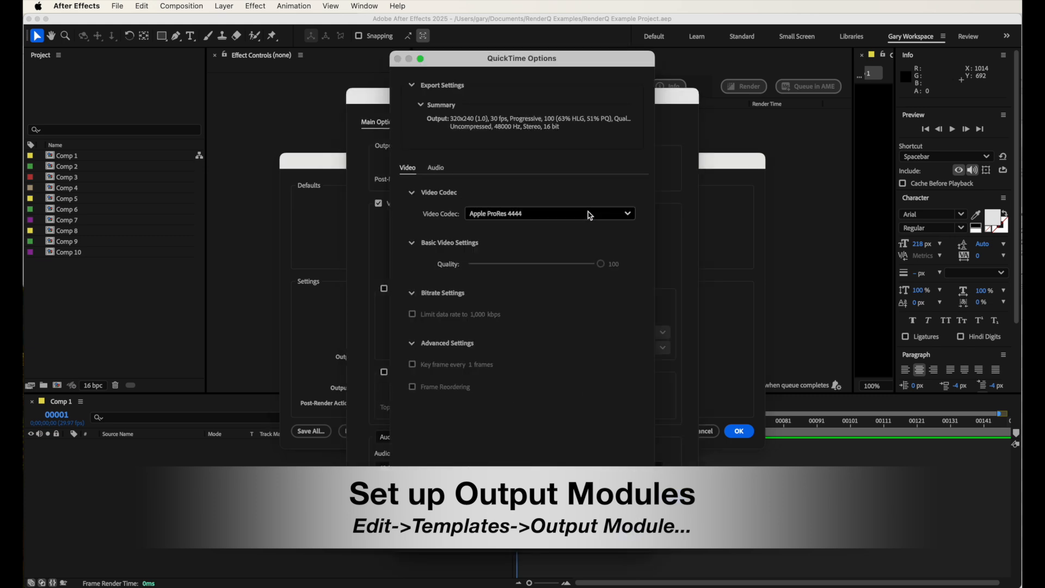
# Set up a ProRes 4444 output module with RGB + Alpha channels and Trillions of Colors+ depth, named ProRes 4444 wAlpha
pyautogui.click(471, 239)
pyautogui.click(477, 254)
pyautogui.click(476, 273)
pyautogui.click(477, 238)
pyautogui.click(476, 270)
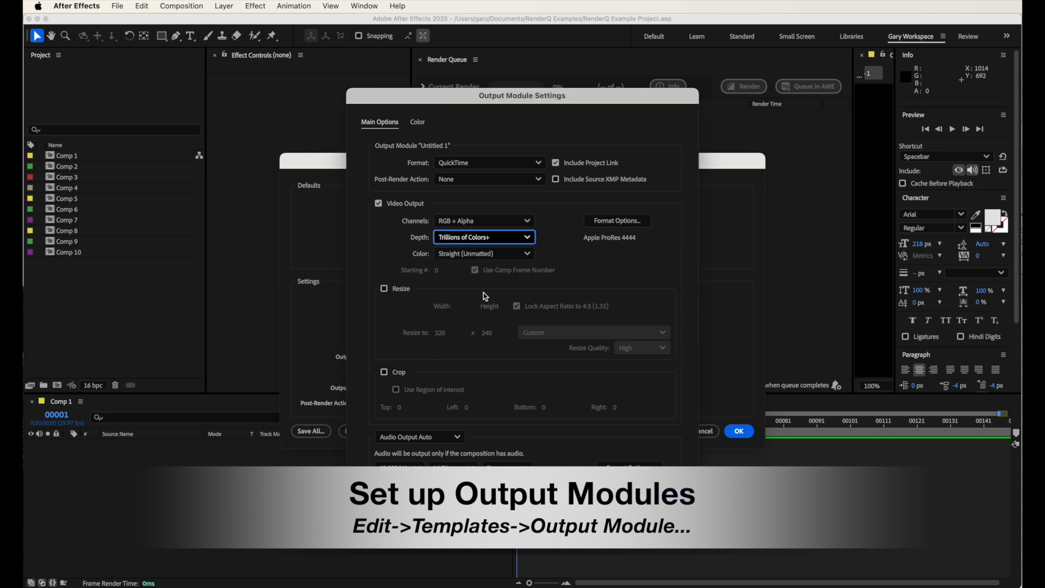
pyautogui.click(668, 501)
pyautogui.write('ProRes 444')
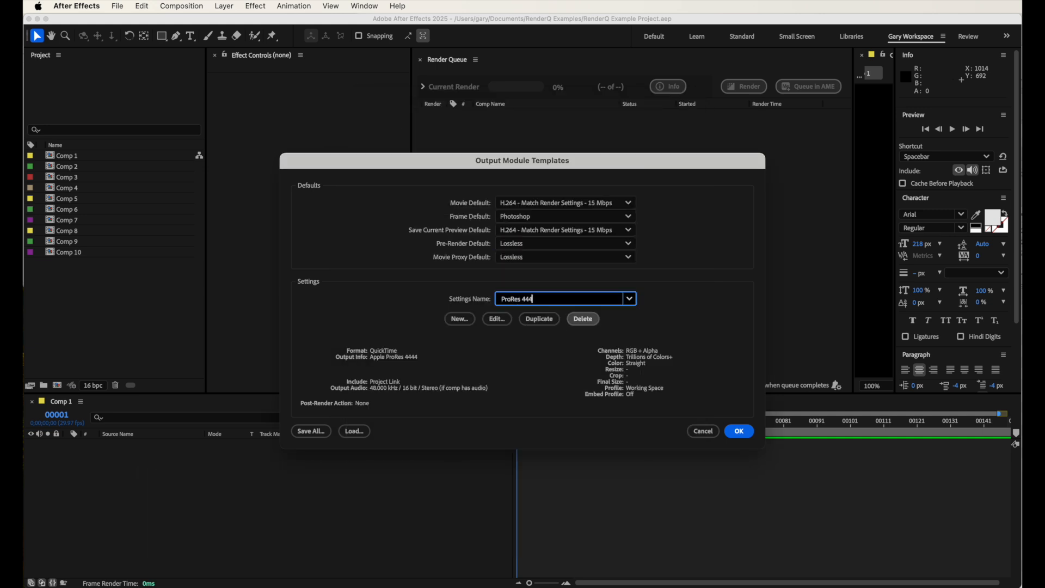
pyautogui.write('4 w')
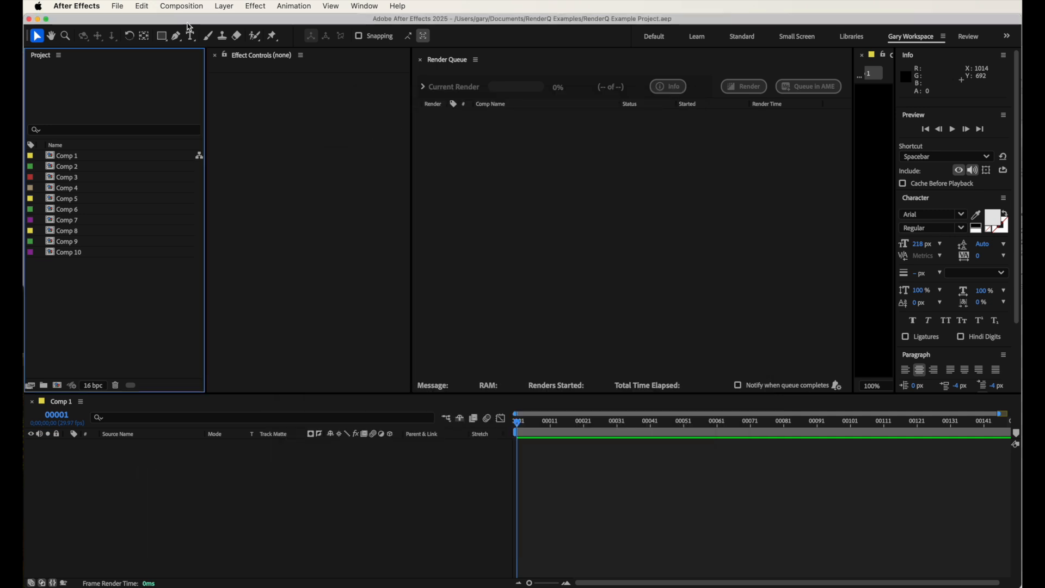
# Create an output module template for still frames in JPEG Sequence format with Medium quality 5
pyautogui.click(141, 6)
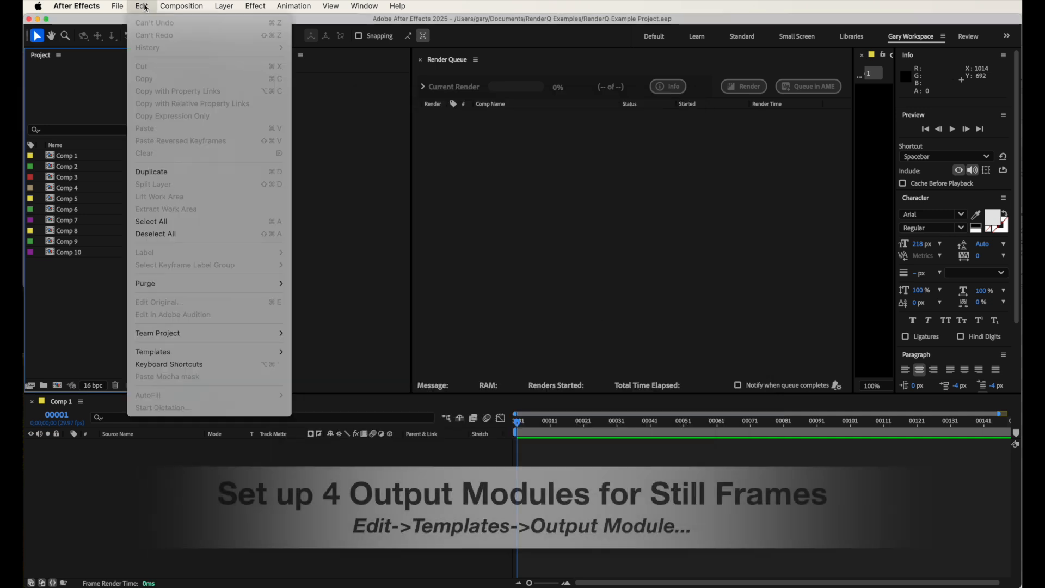
pyautogui.moveTo(272, 352)
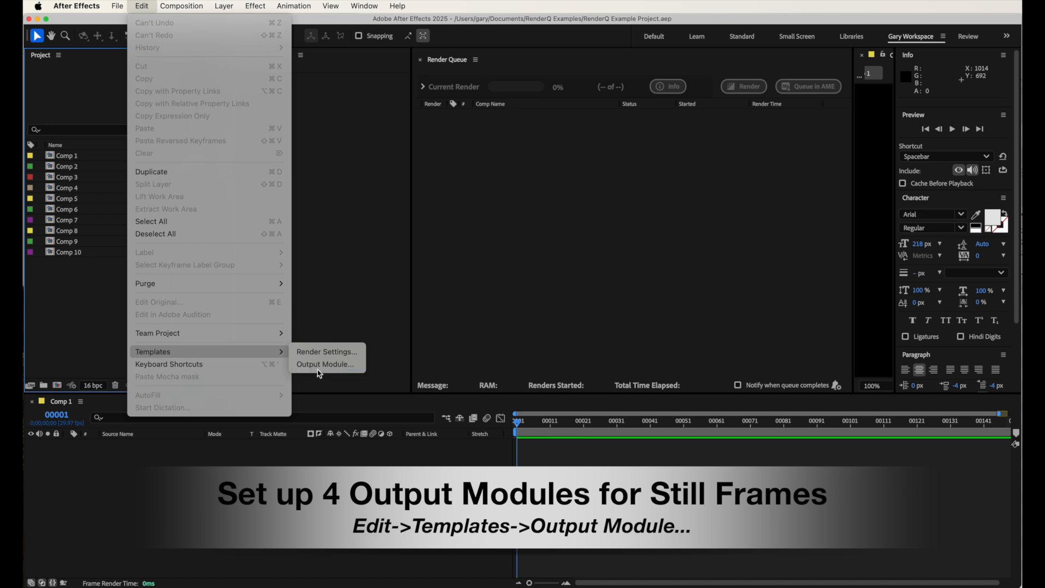
pyautogui.click(321, 364)
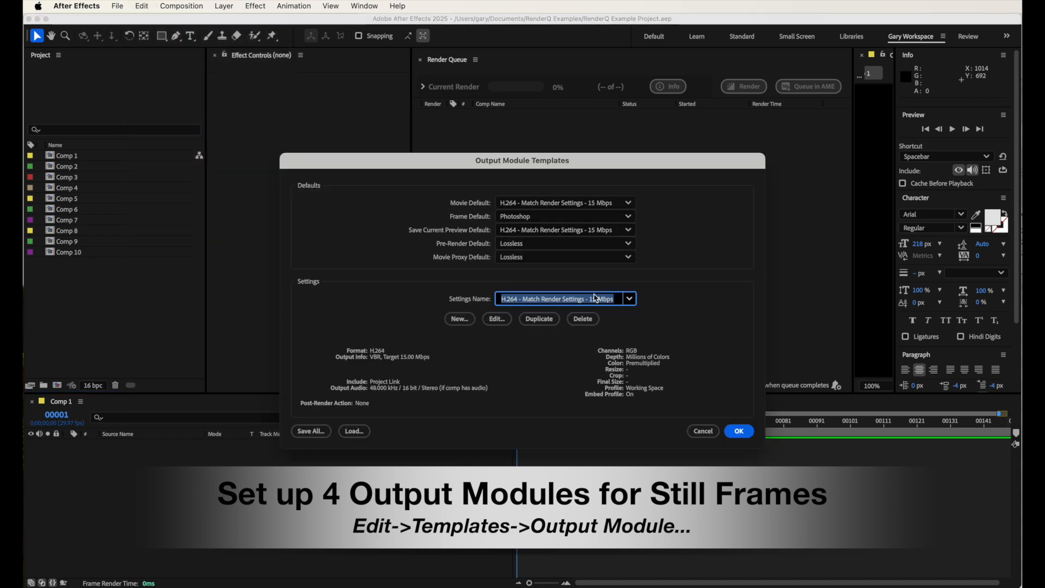
pyautogui.click(460, 318)
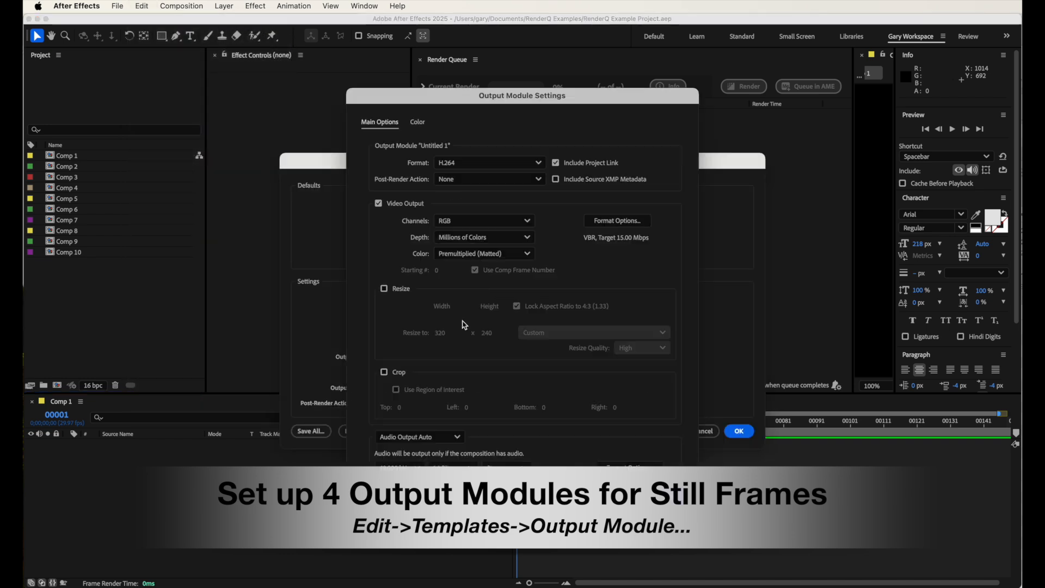
pyautogui.click(483, 163)
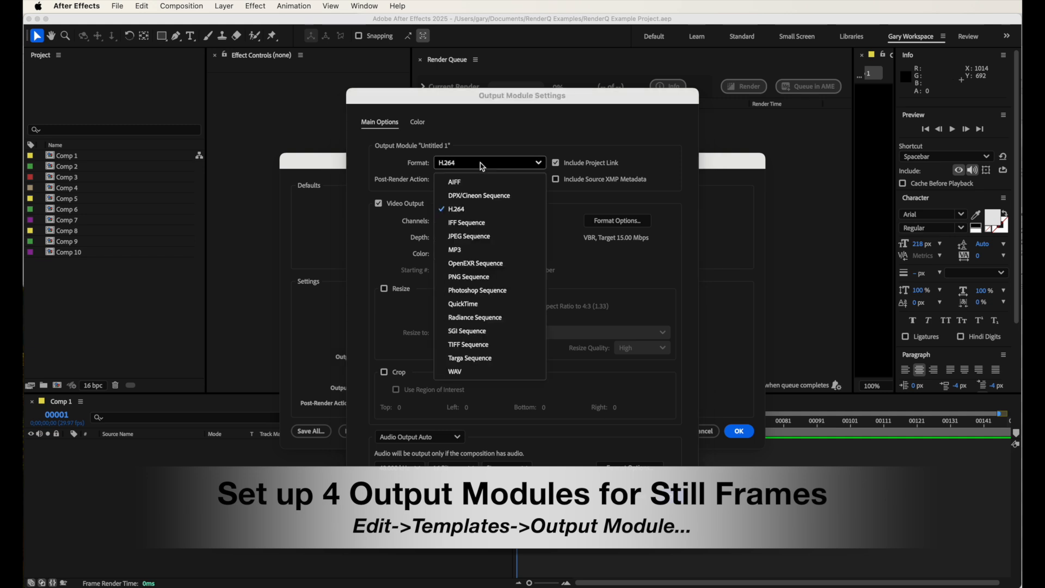
pyautogui.click(492, 238)
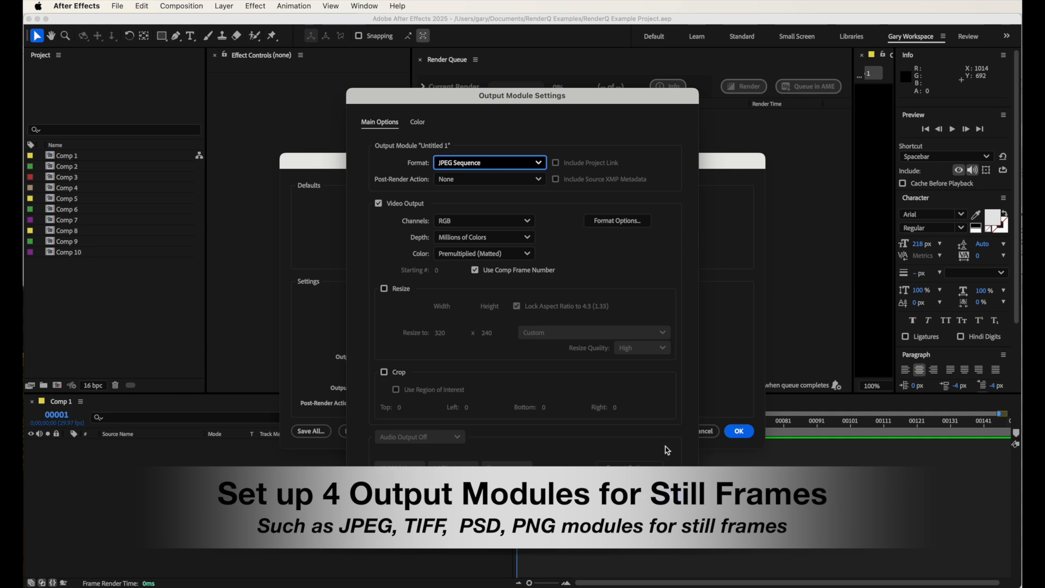
pyautogui.click(617, 221)
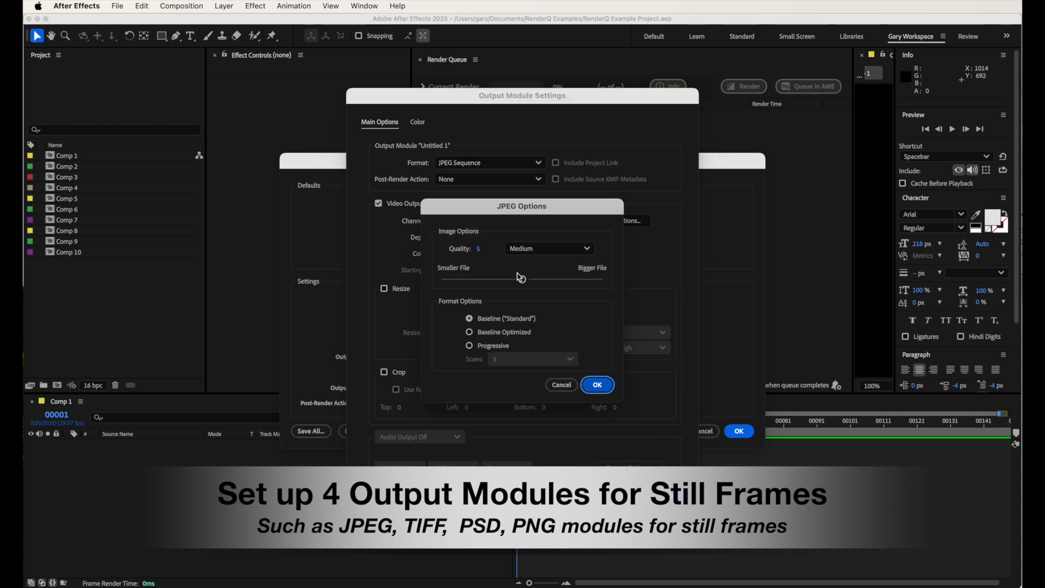
pyautogui.click(595, 385)
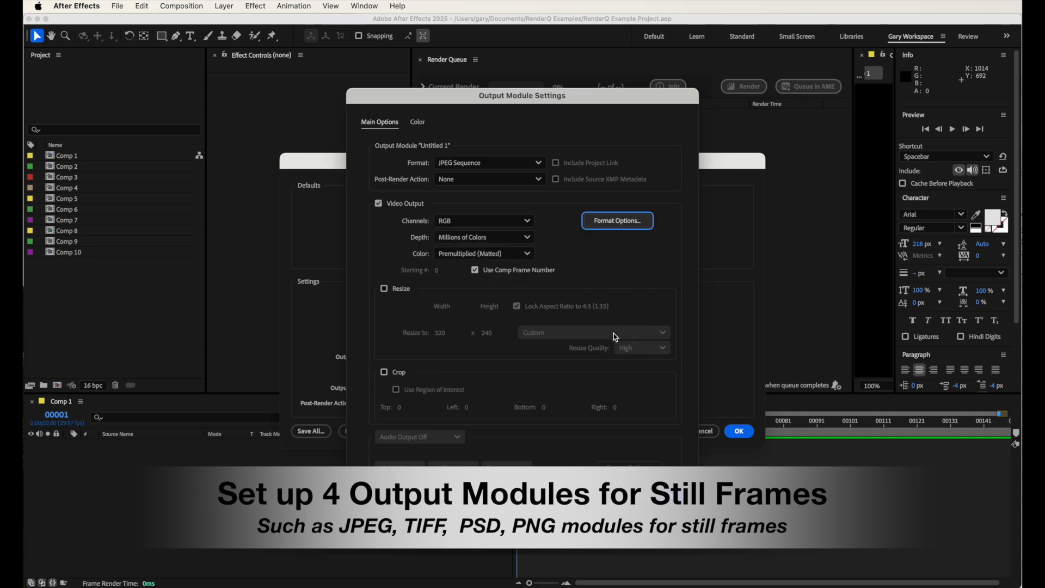
pyautogui.click(668, 494)
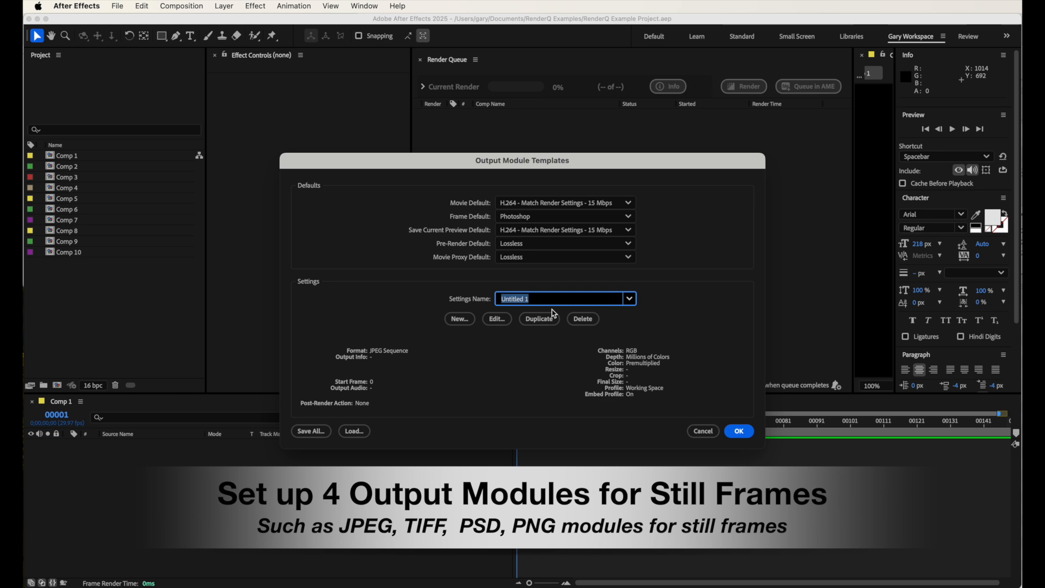
# Set up a PNG Sequence output module with RGB + Alpha channels and name it PNG wAlpha
pyautogui.click(497, 318)
pyautogui.click(506, 167)
pyautogui.click(479, 270)
pyautogui.click(490, 220)
pyautogui.click(492, 266)
pyautogui.click(669, 494)
pyautogui.write('PNG w/Alpha')
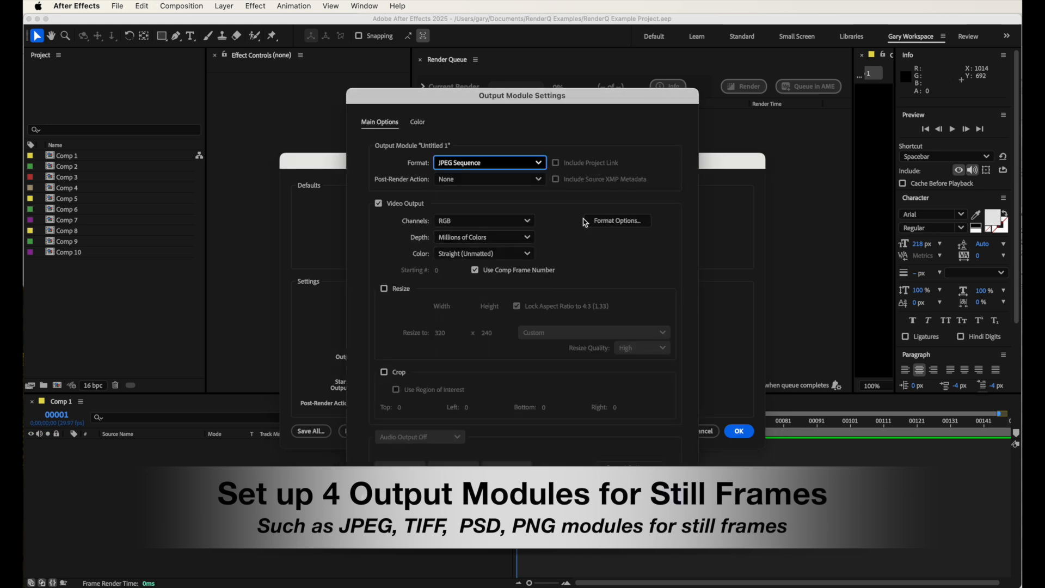
# Accept the JPEG format options for the JPEG Sequence output module and name the template JPEG
pyautogui.click(615, 226)
pyautogui.click(595, 385)
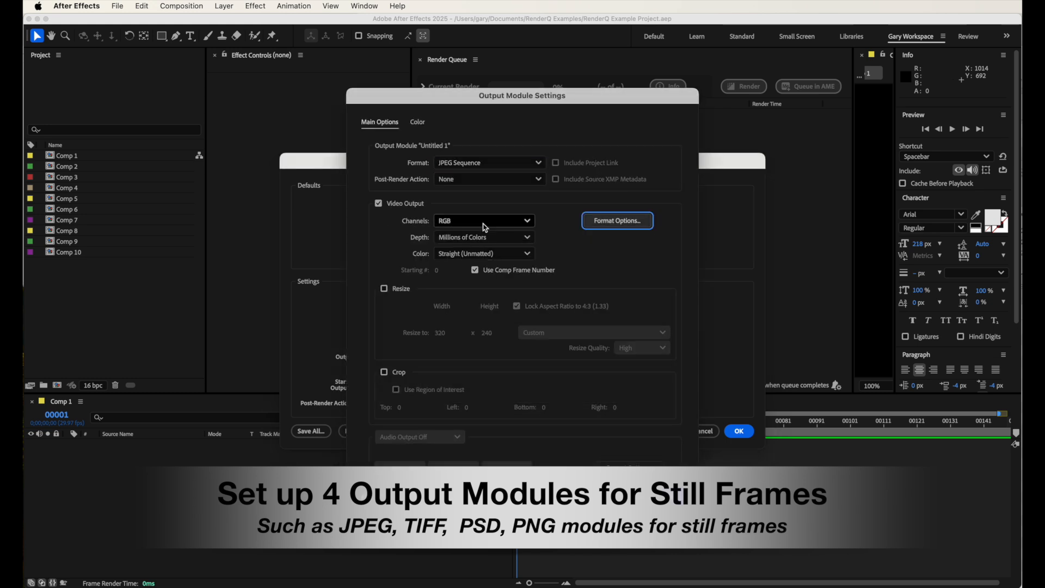
pyautogui.press('Return')
pyautogui.write('JPEG')
pyautogui.click(629, 298)
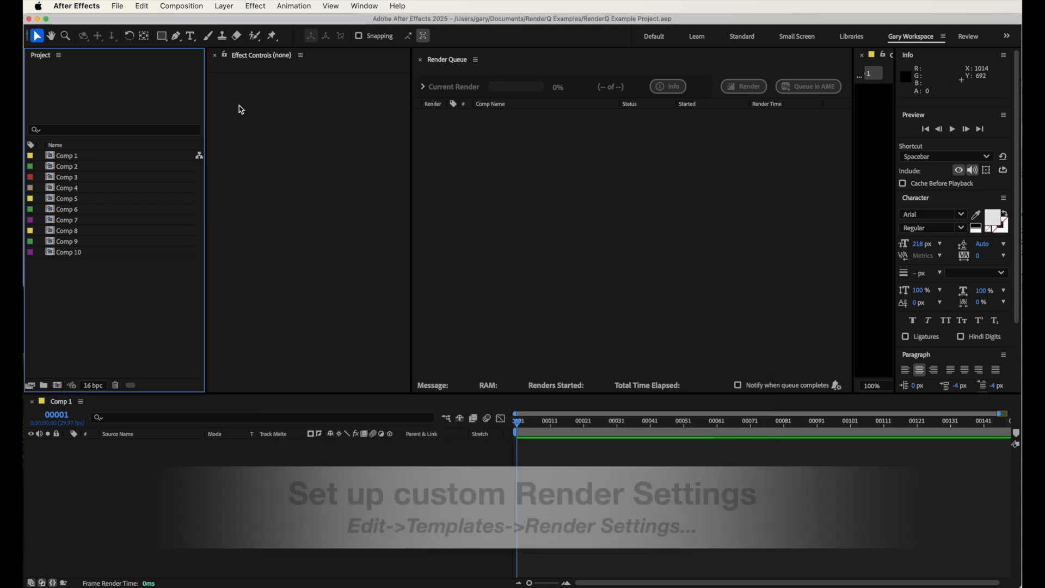
# Create a render settings template with Half resolution, name it Half Resolution, and save the templates
pyautogui.click(124, 7)
pyautogui.moveTo(141, 6)
pyautogui.moveTo(164, 351)
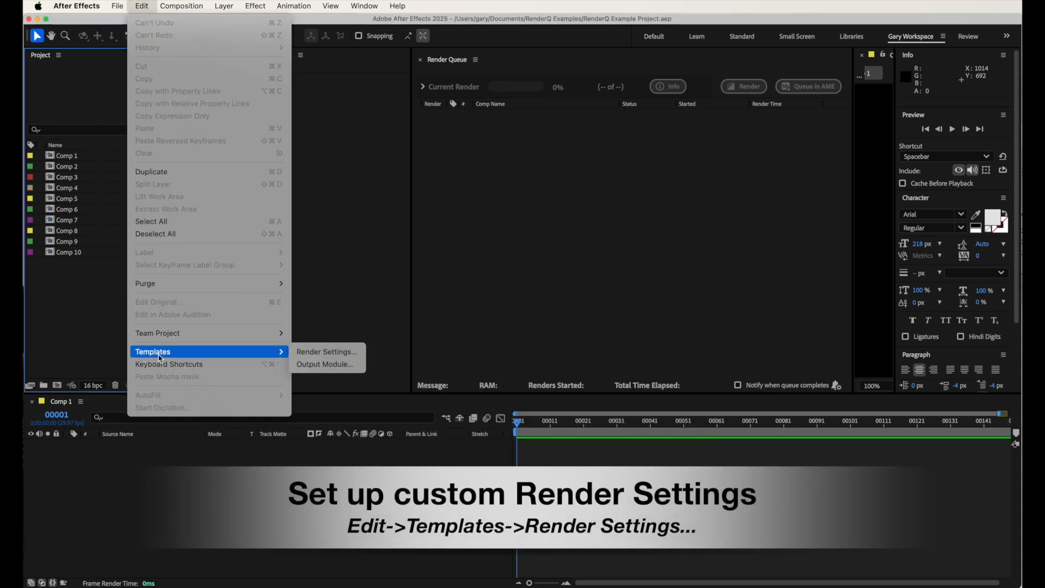
pyautogui.click(326, 352)
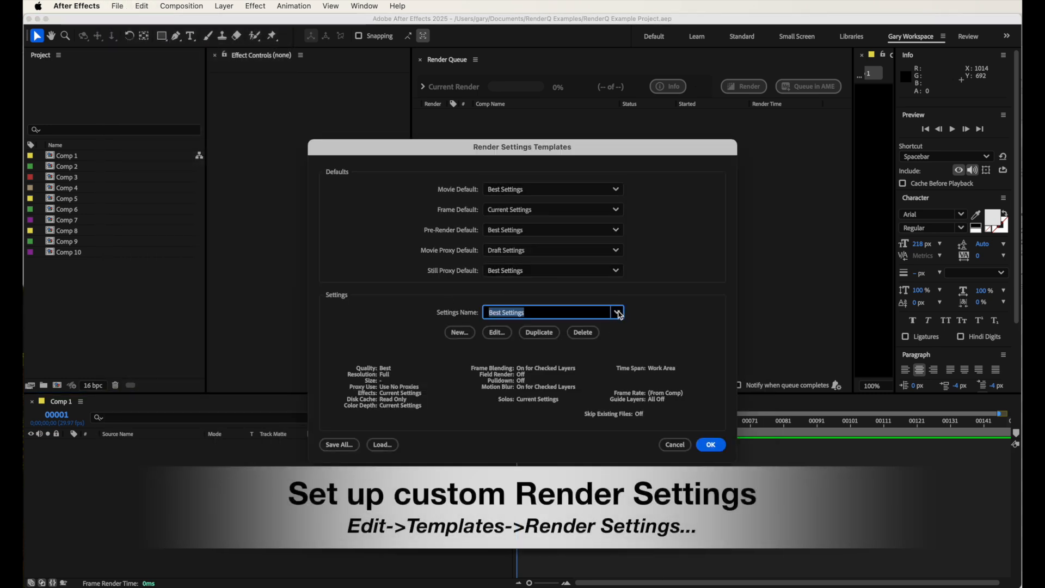
pyautogui.click(460, 331)
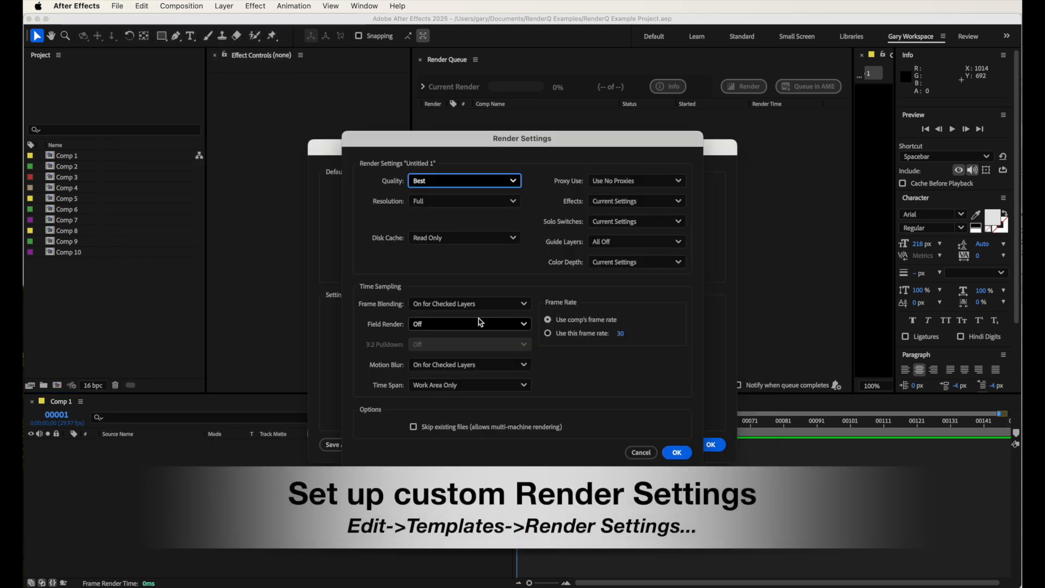
pyautogui.click(454, 201)
pyautogui.click(429, 251)
pyautogui.click(676, 452)
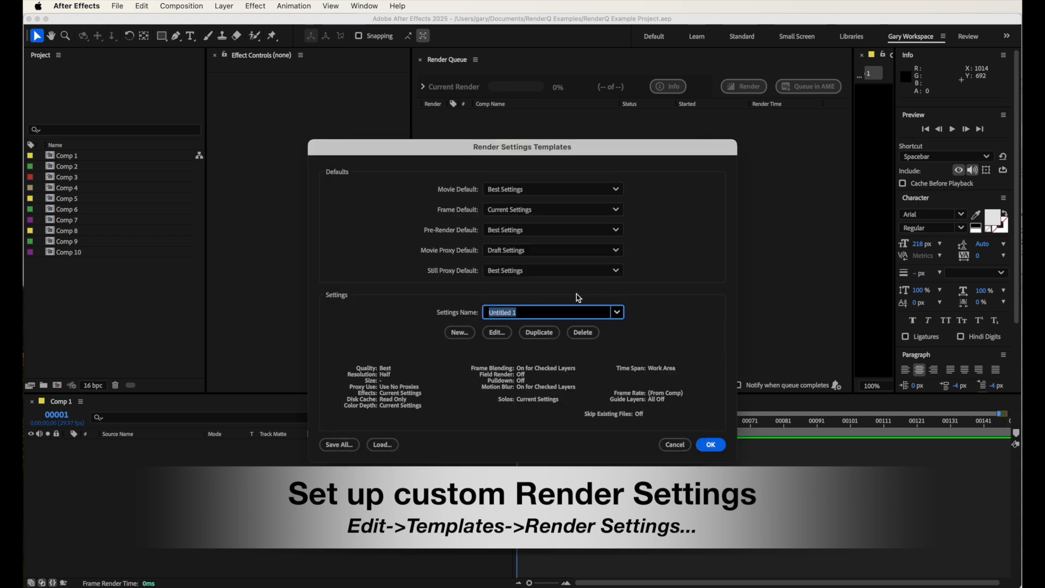
pyautogui.write('Half Resolution')
pyautogui.click(711, 445)
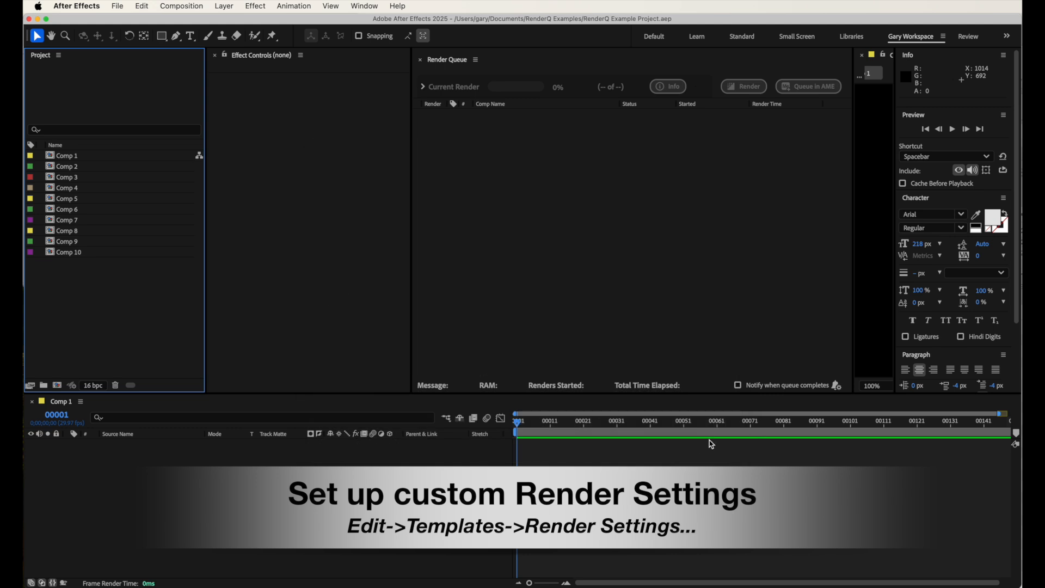
# Launch the RenderQ.jsx script and reveal its complete settings section in an enlarged window
pyautogui.click(433, 510)
pyautogui.click(334, 343)
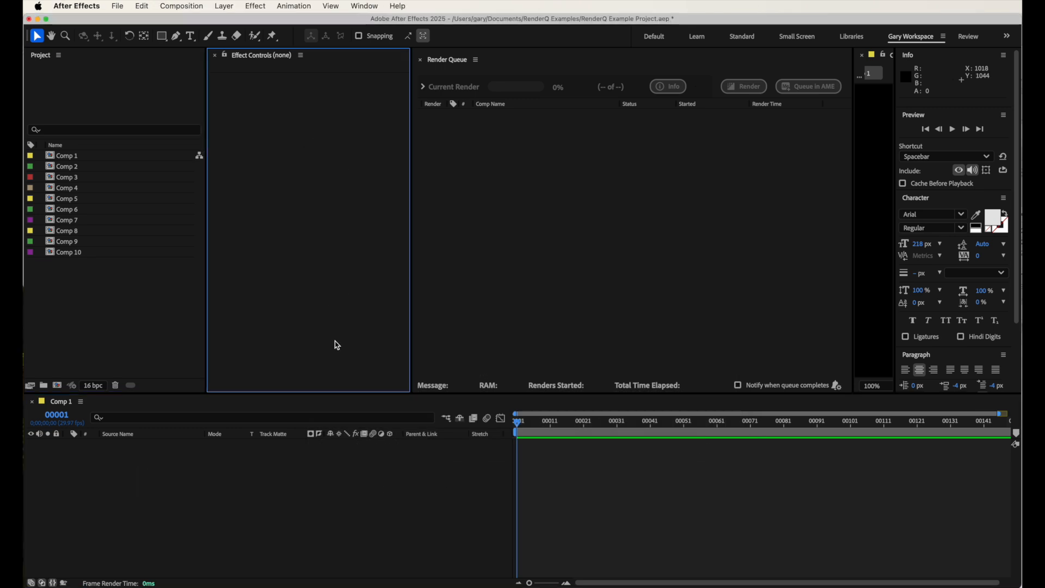
pyautogui.click(364, 6)
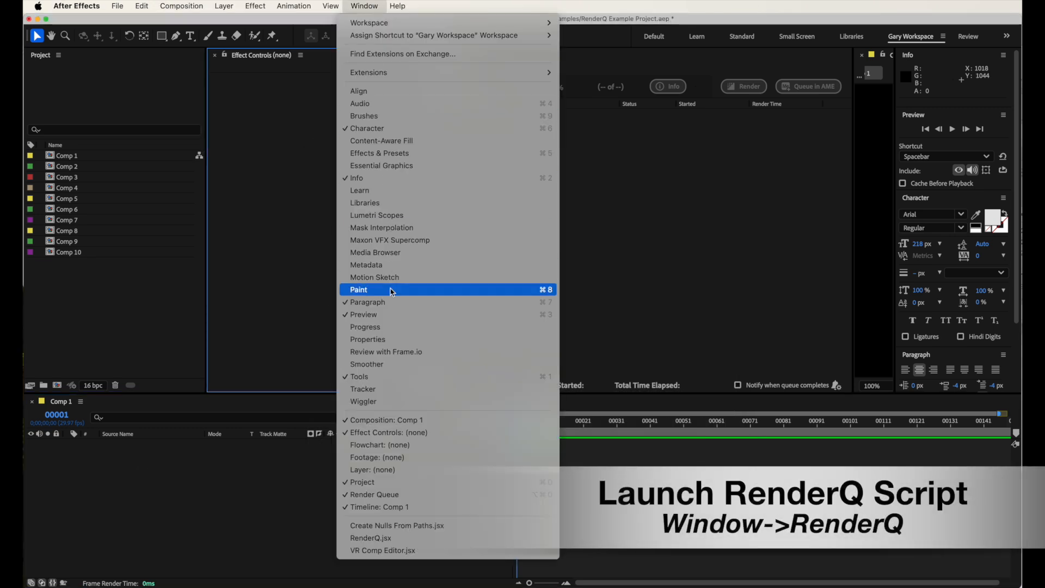
pyautogui.click(389, 539)
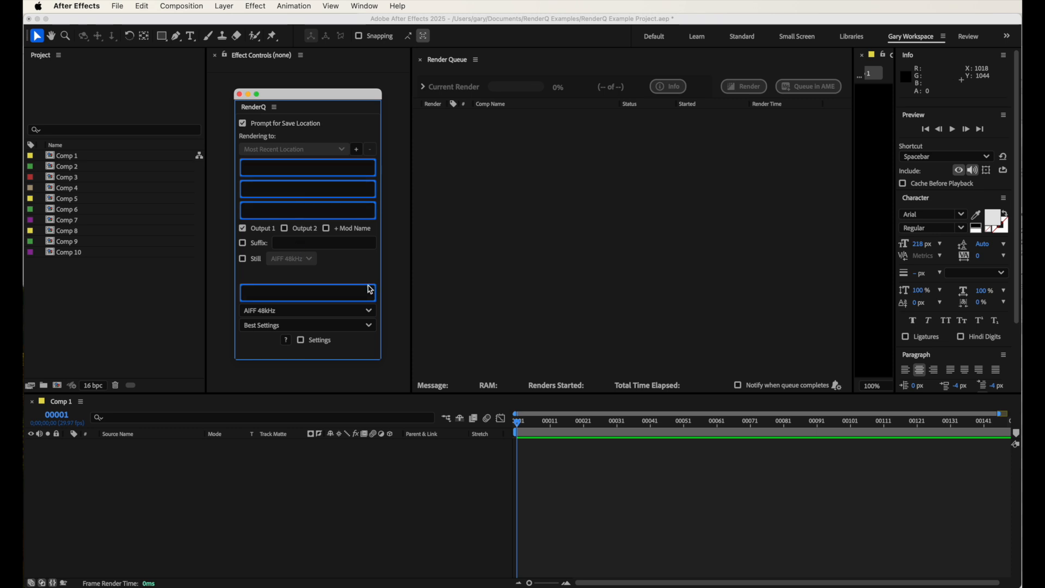
pyautogui.click(300, 339)
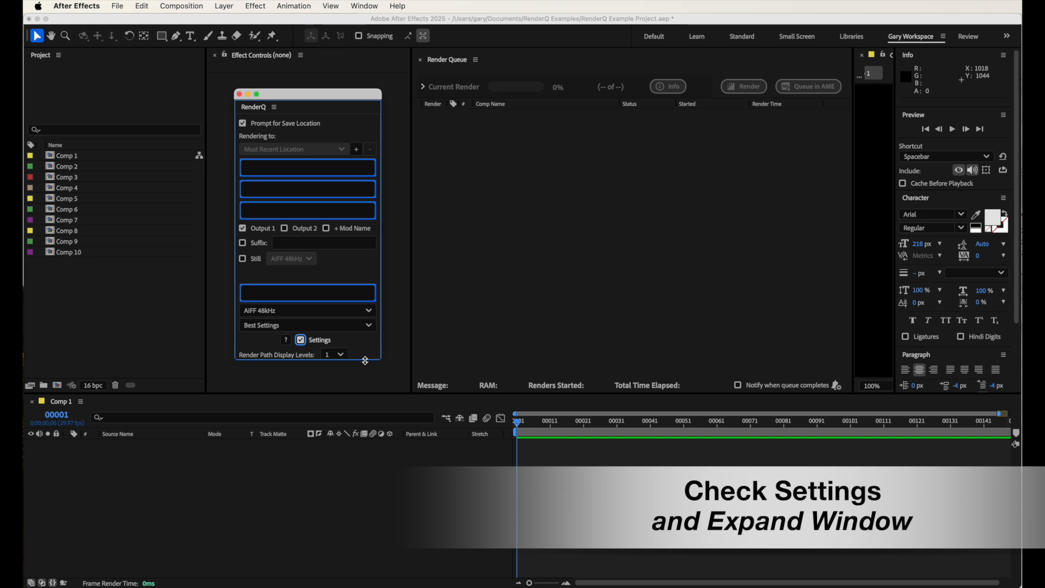
pyautogui.moveTo(379, 362); pyautogui.dragTo(380, 525)
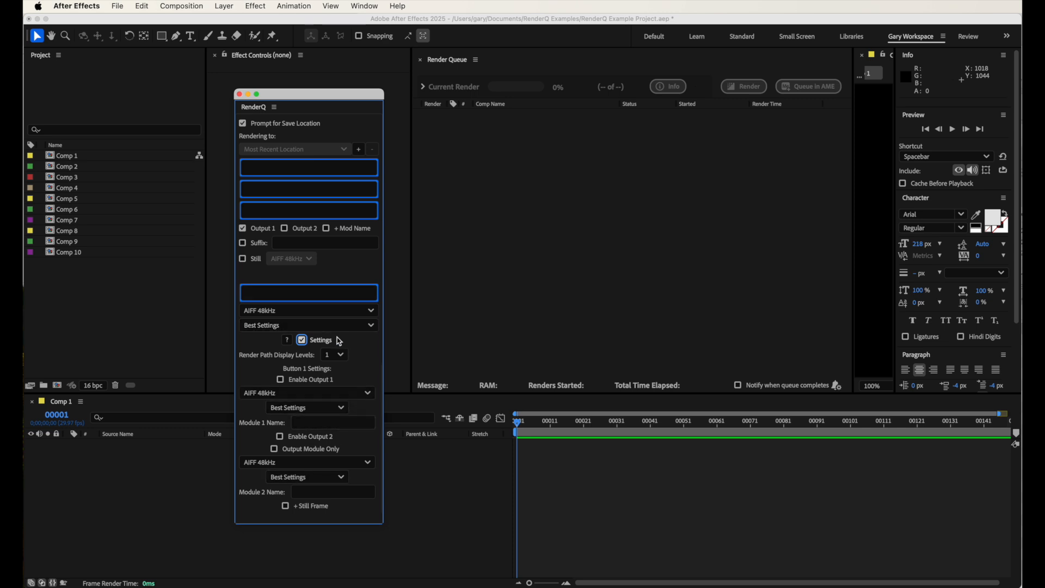
# Enable Output 1 for RenderQ's first button and assign it the ProRes 4444 output module
pyautogui.click(288, 381)
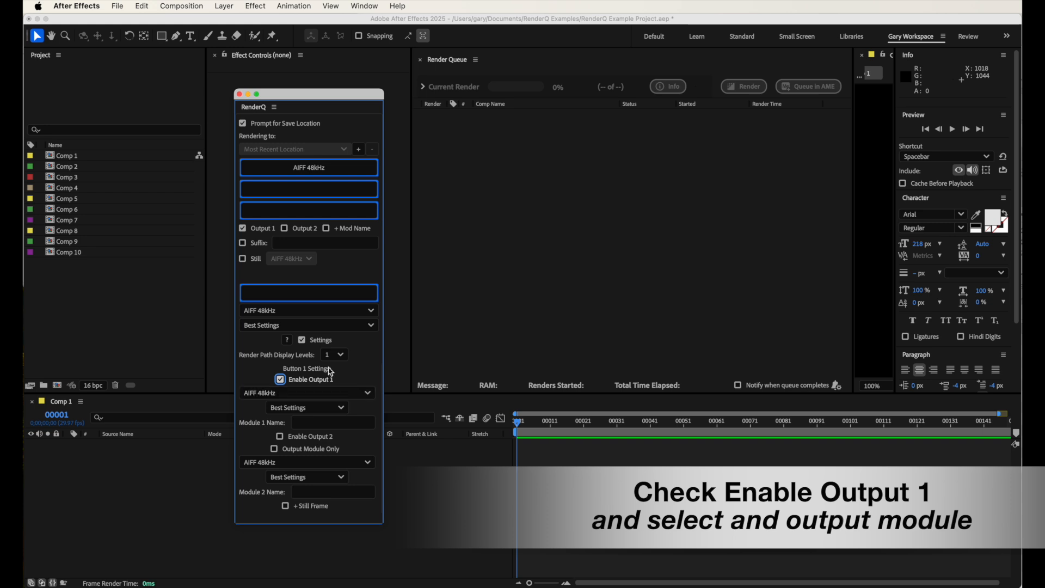
pyautogui.click(282, 394)
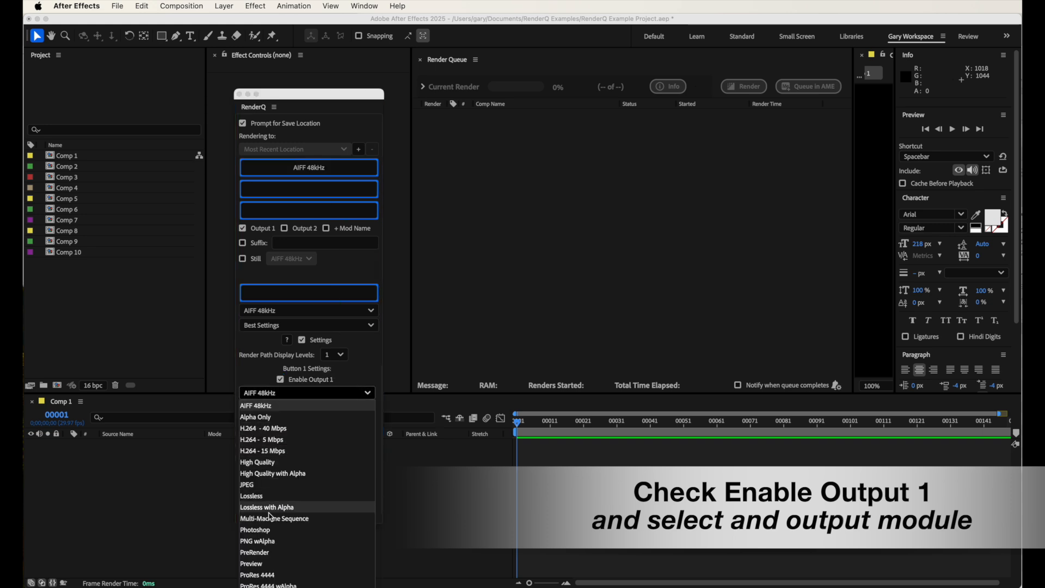
pyautogui.click(259, 575)
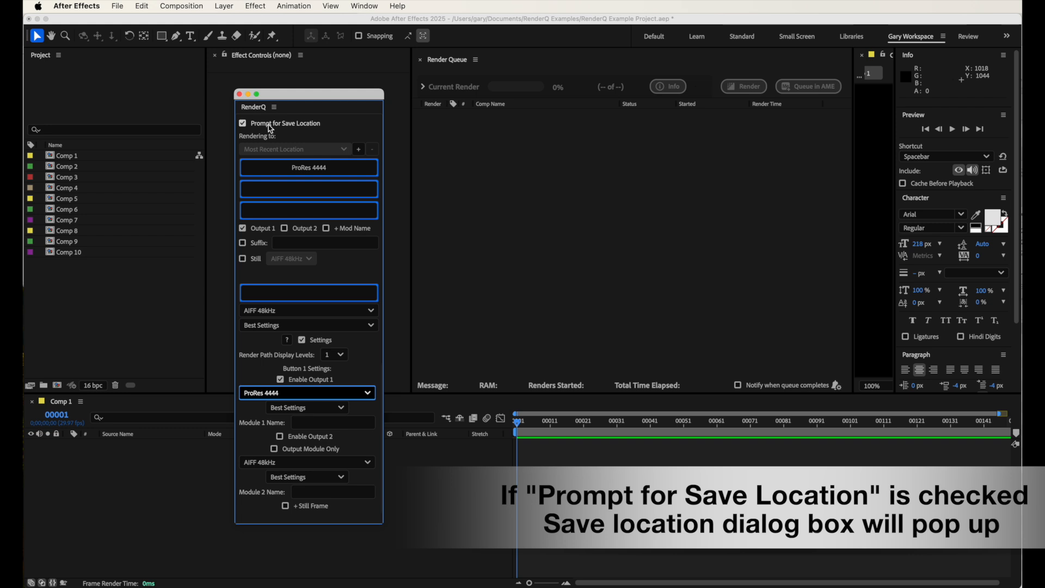
# Queue Comp 4 through Comp 8 with the ProRes 4444 preset, saving the renders to the Renders folder in Project 1
pyautogui.click(82, 189)
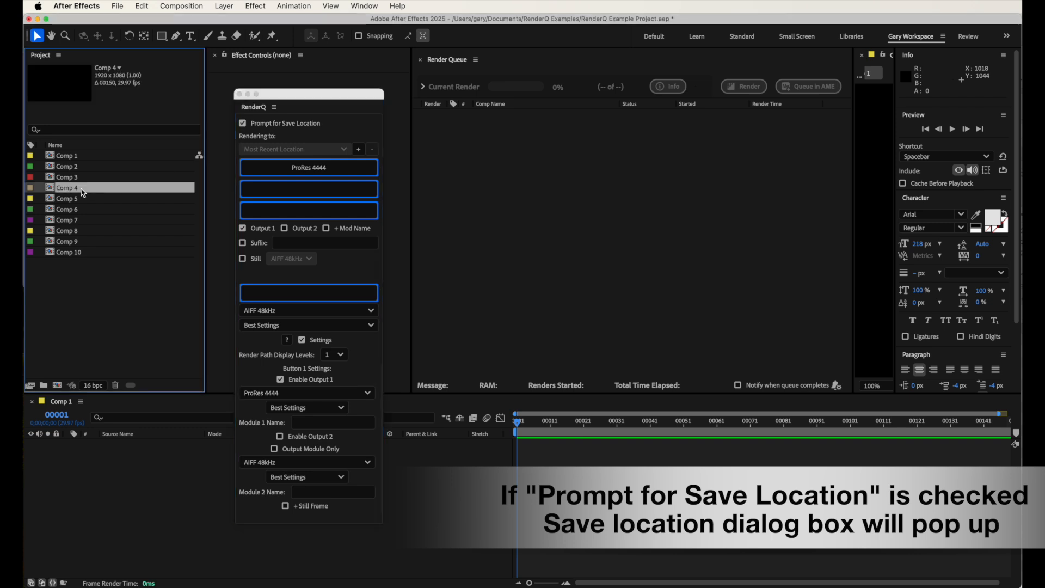
pyautogui.keyDown('shift'); pyautogui.click(79, 232); pyautogui.keyUp('shift')
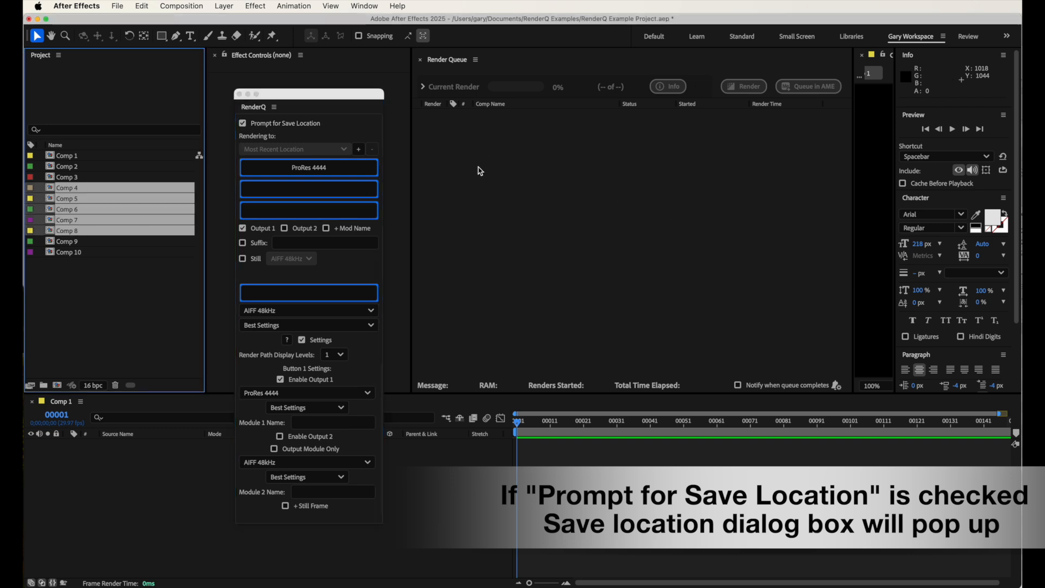
pyautogui.click(329, 170)
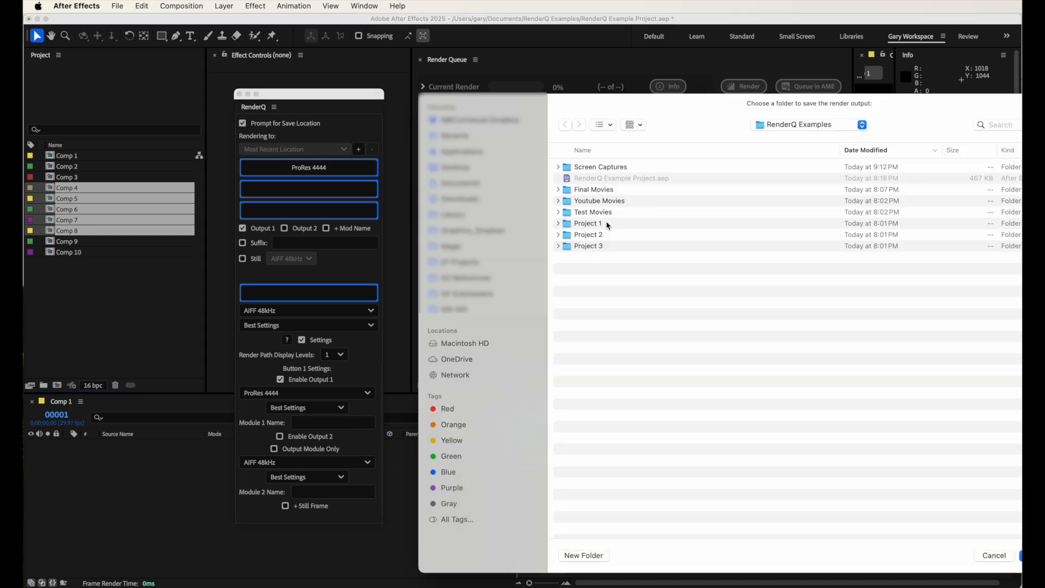
pyautogui.doubleClick(608, 225)
pyautogui.doubleClick(591, 167)
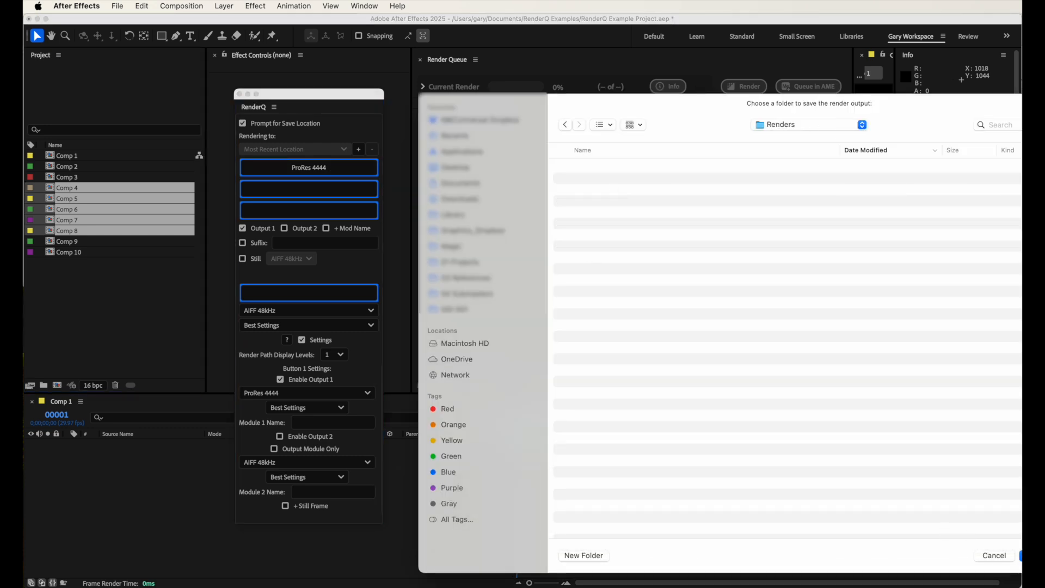
pyautogui.press('Return')
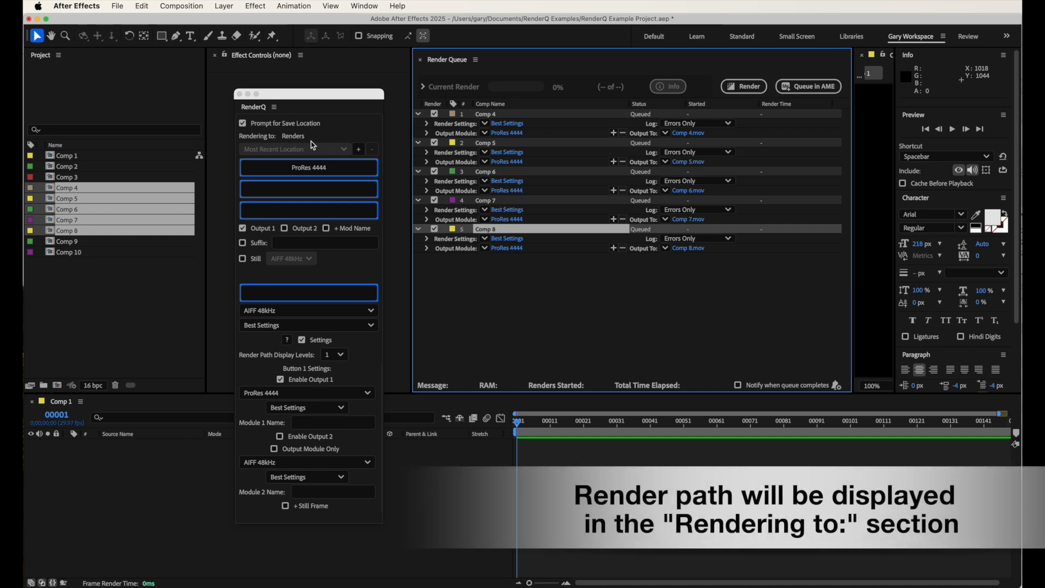
# With the save location prompt off, store the Renders folder as a location and set Render Path Display Levels to 2
pyautogui.click(358, 152)
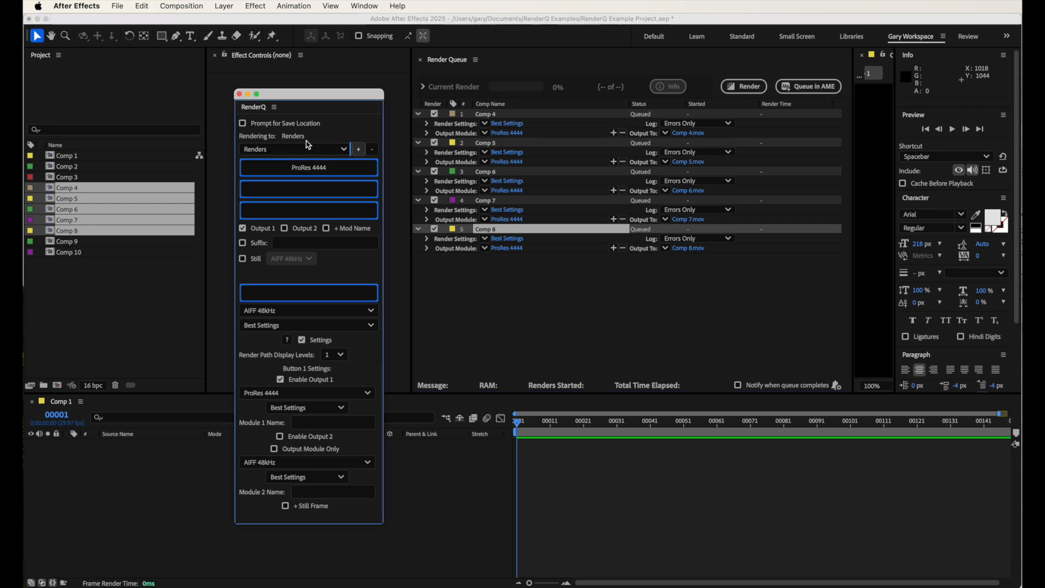
pyautogui.click(342, 355)
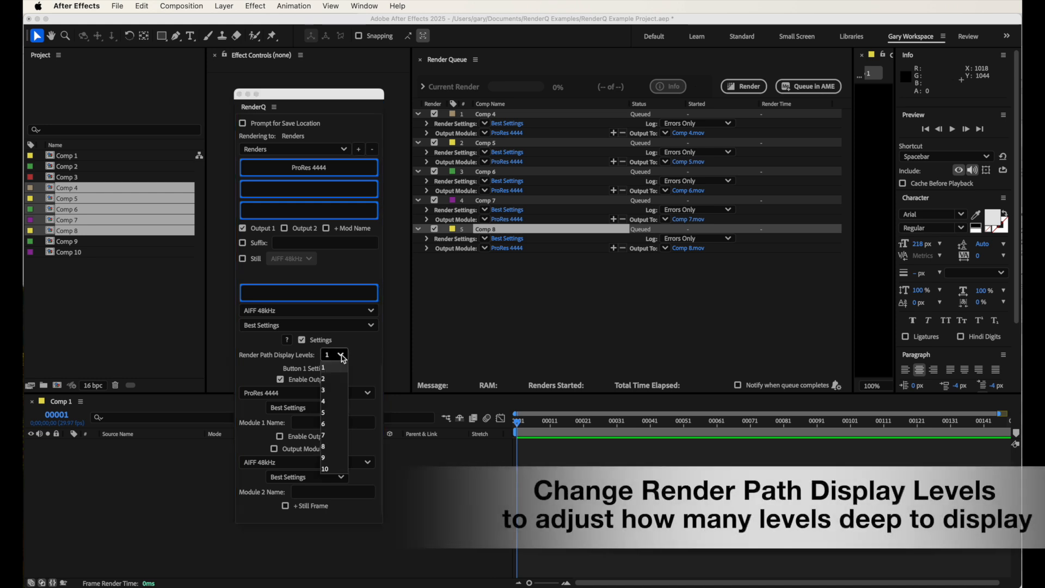
pyautogui.click(333, 384)
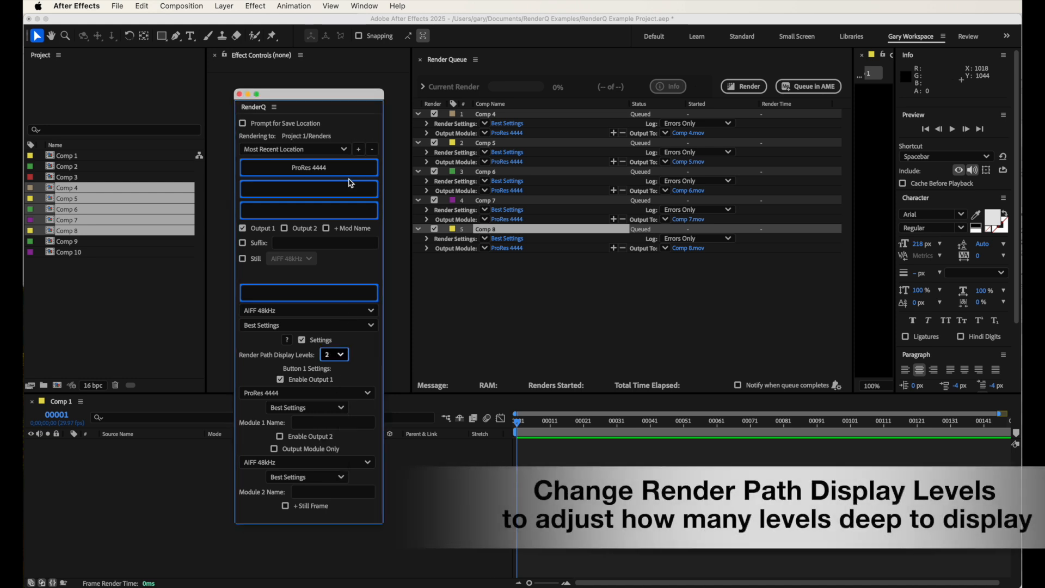
# Select Comp 2 through Comp 6 in the project and clear the render queue
pyautogui.click(87, 282)
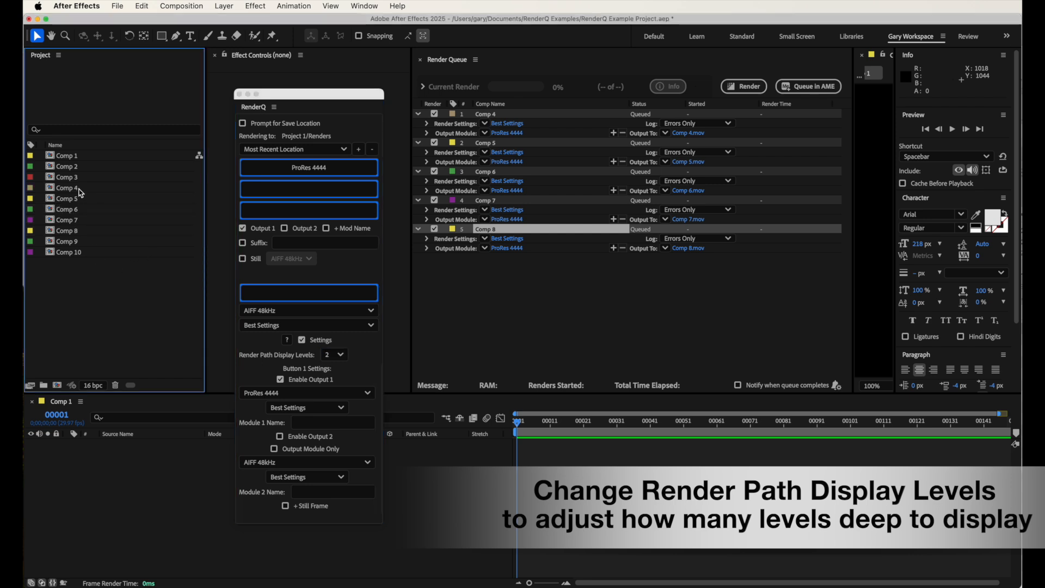
pyautogui.click(72, 168)
pyautogui.keyDown('shift'); pyautogui.click(78, 209); pyautogui.keyUp('shift')
pyautogui.click(333, 298)
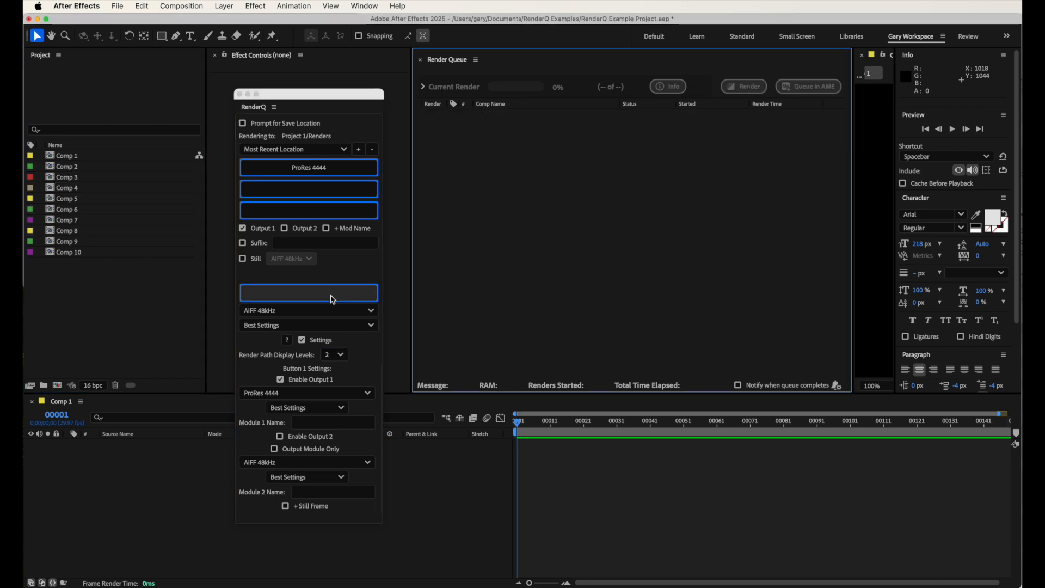
# Enable Output 2 for the first button with the H.264 - 40 Mbps module and include it in the button's render
pyautogui.click(280, 437)
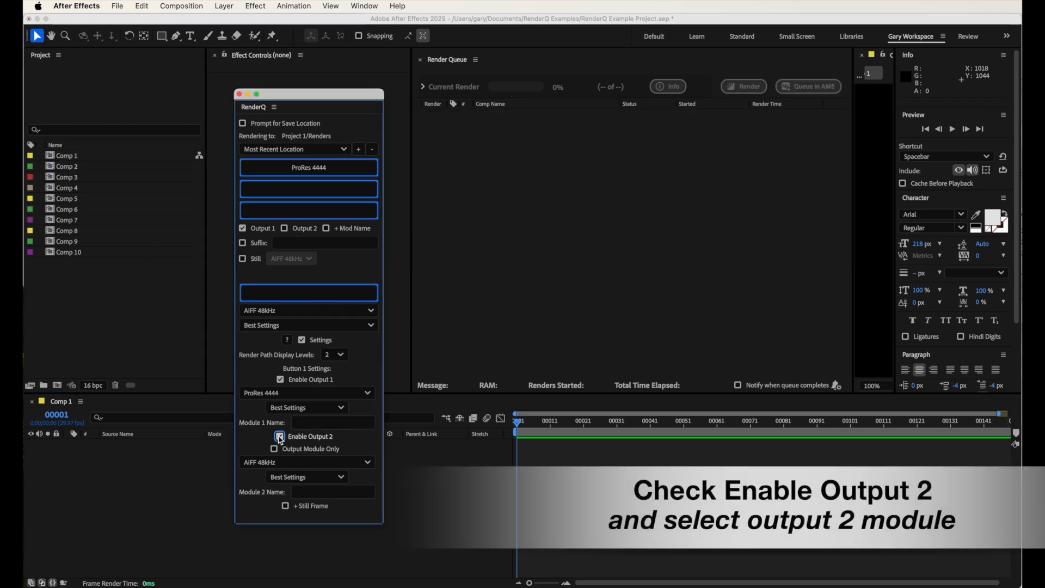
pyautogui.click(293, 460)
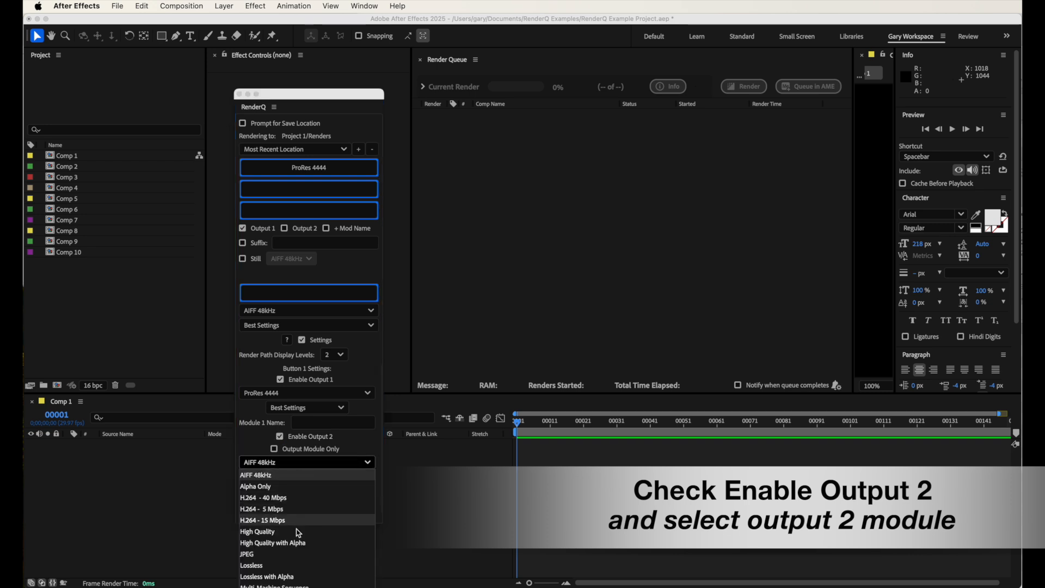
pyautogui.click(282, 502)
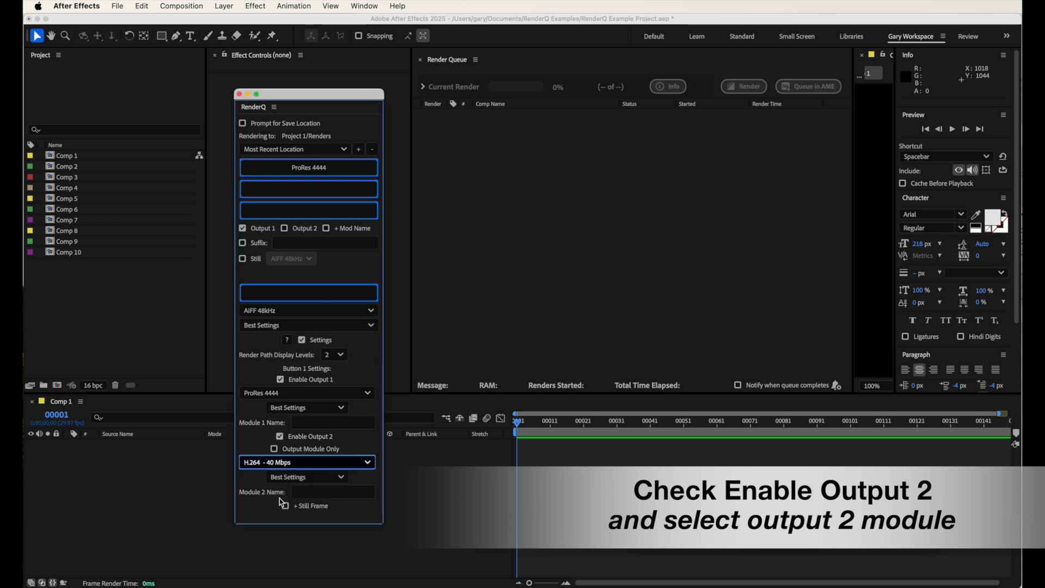
pyautogui.click(284, 229)
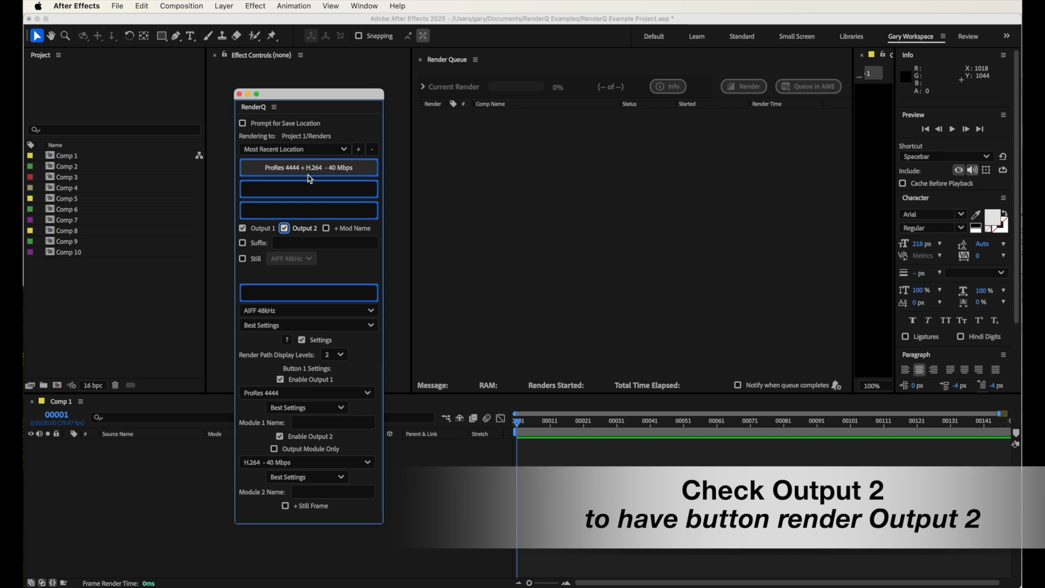
# Queue Comp 5 with the combined ProRes 4444 and H.264 - 40 Mbps preset, and undo the queuing
pyautogui.click(82, 200)
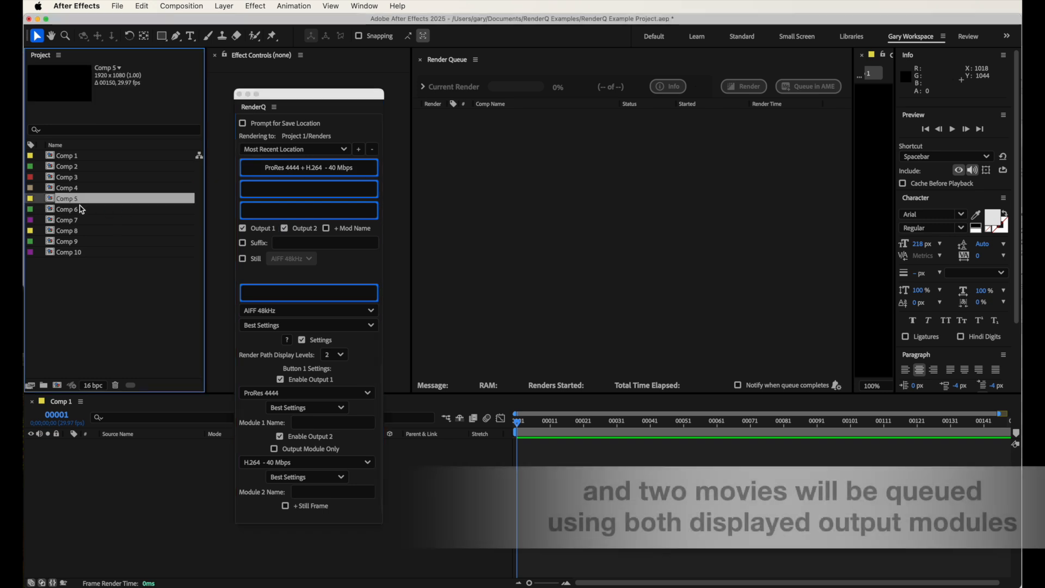
pyautogui.click(312, 167)
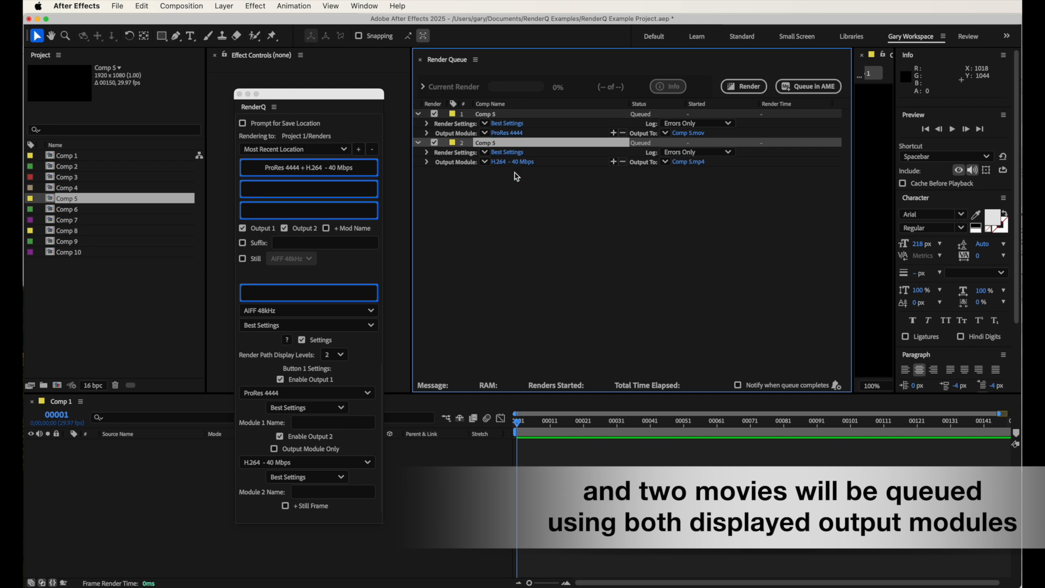
pyautogui.press('super+z')
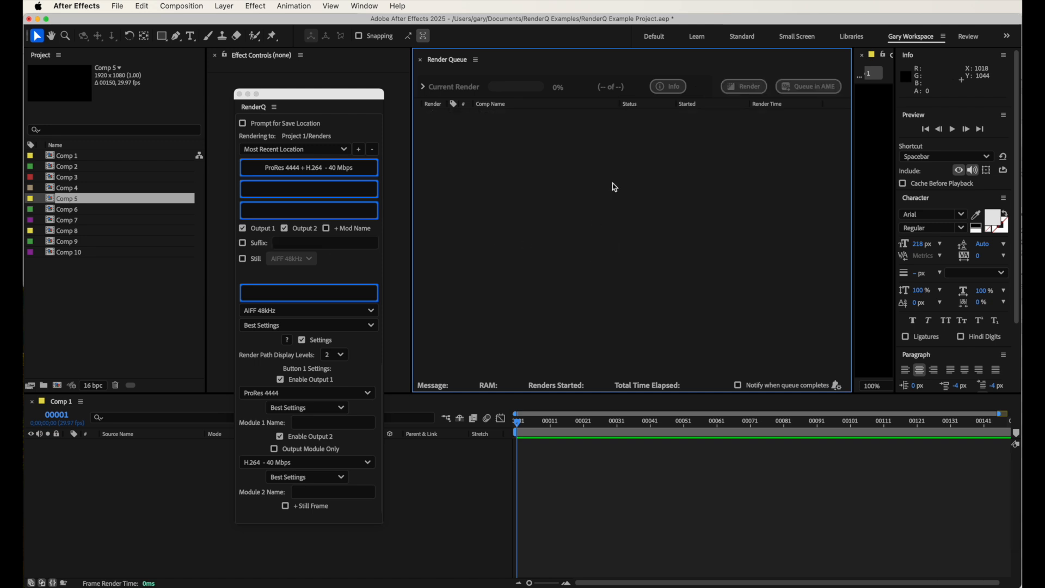
# Set Output 2 to Output Module Only, and queue Comp 5 as a trial that is undone
pyautogui.click(274, 449)
pyautogui.click(347, 169)
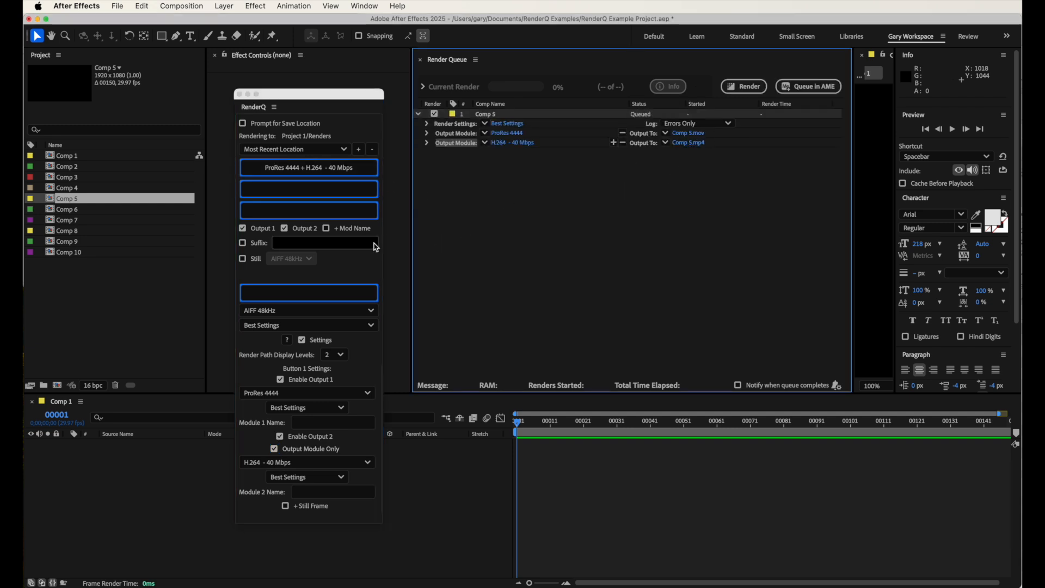
pyautogui.press('super+z')
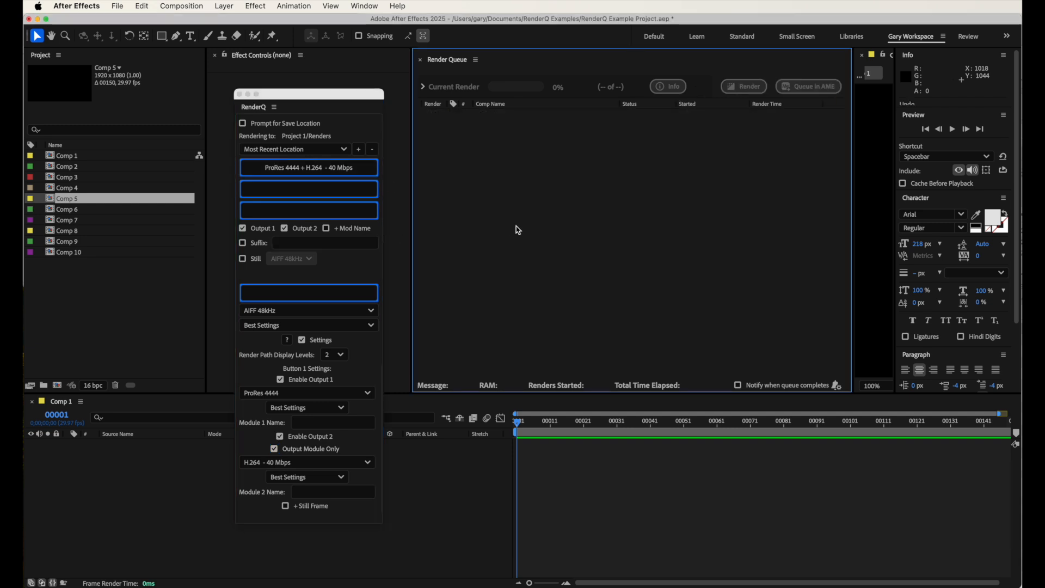
# Turn on the + Mod Name option and queue Comp 5 with the first button's preset
pyautogui.click(326, 228)
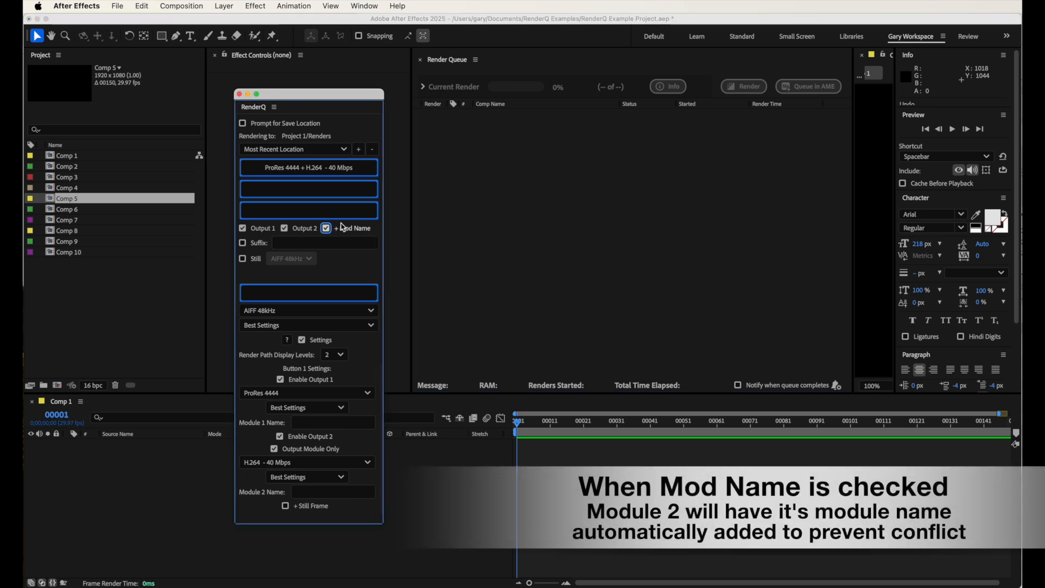
pyautogui.click(335, 168)
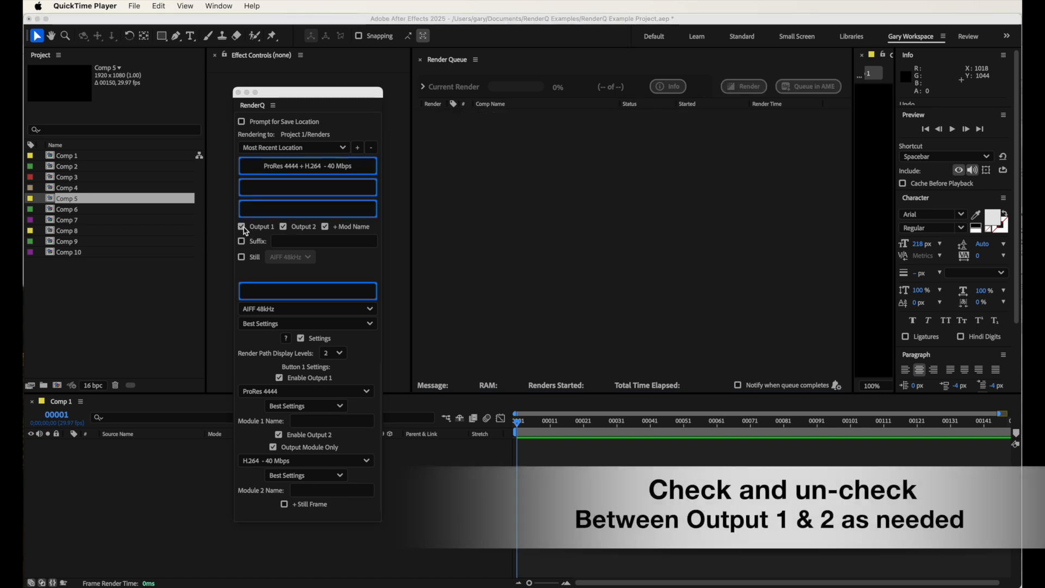
# Switch Output 1 and Output 2 off and back on for the first button
pyautogui.click(244, 230)
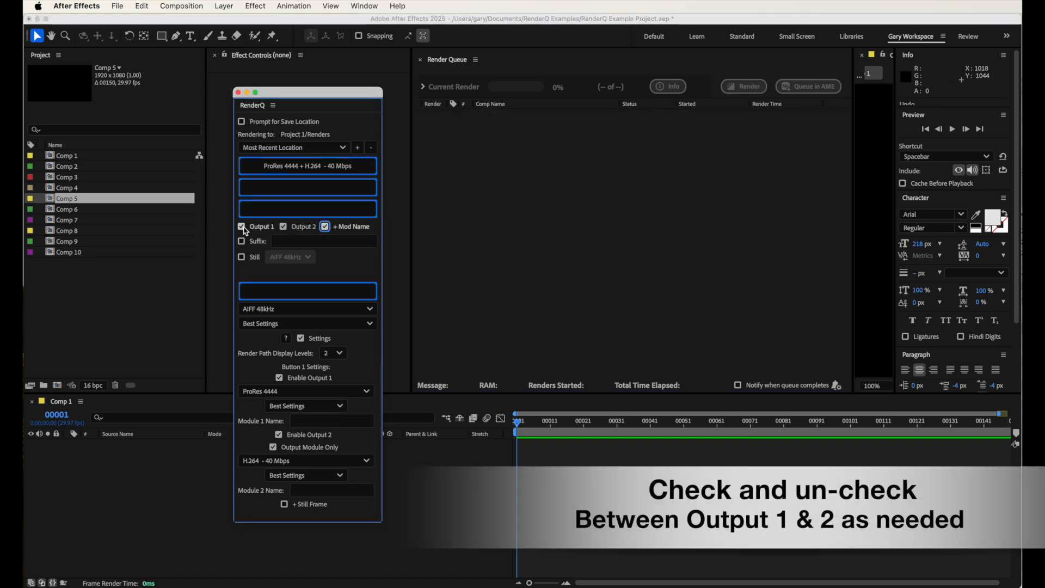
pyautogui.click(242, 228)
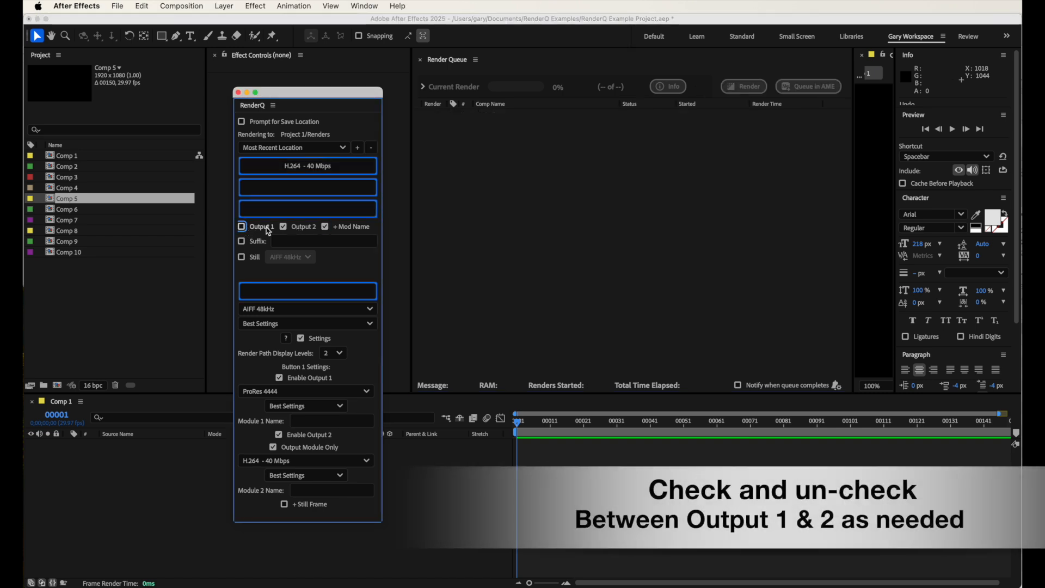
pyautogui.click(283, 226)
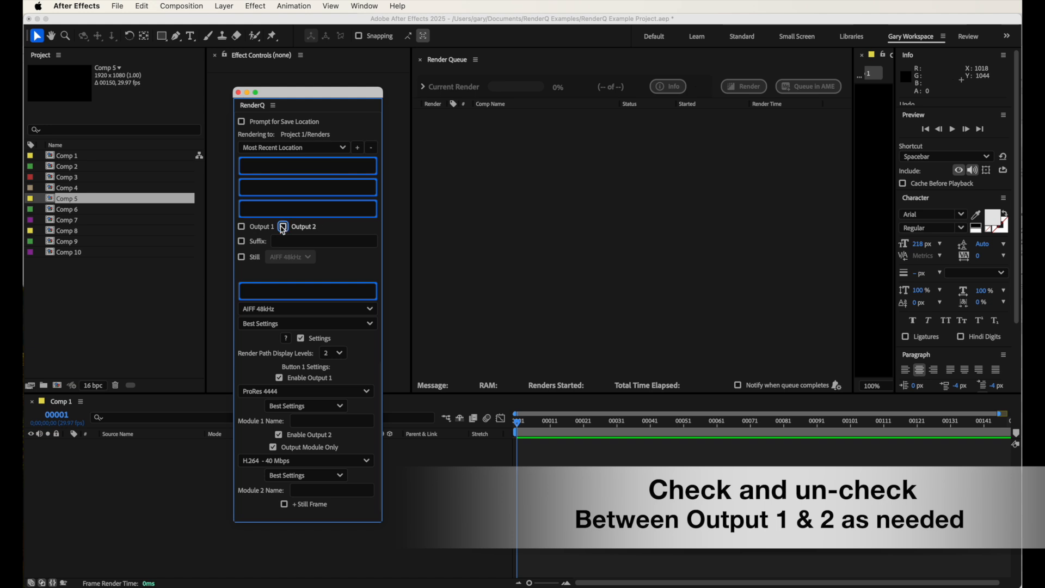
pyautogui.click(242, 227)
pyautogui.click(283, 227)
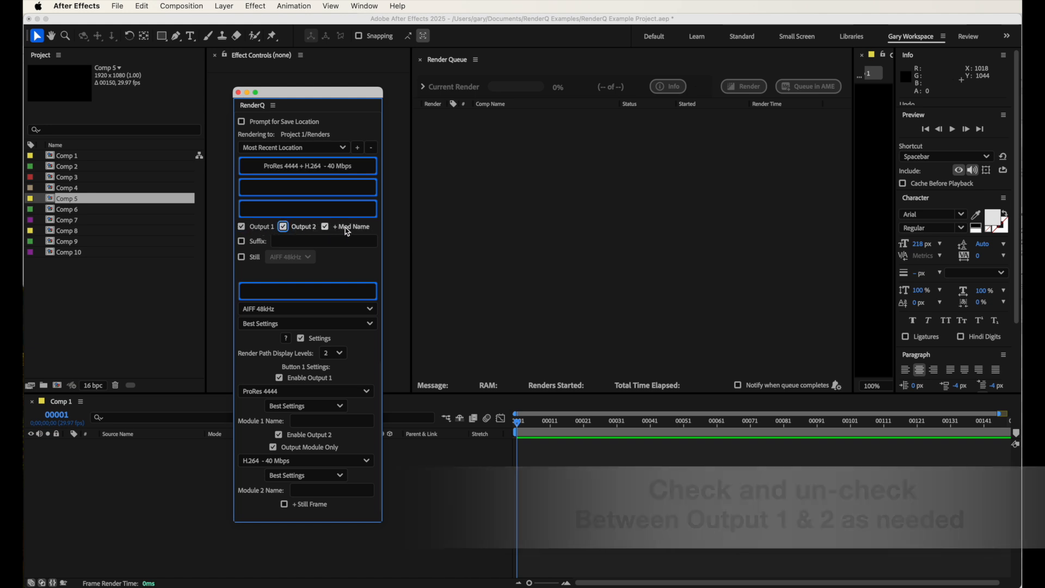
# Name module 1 "Final;" and module 2 "preview", queuing Comp 5 after entering each name
pyautogui.click(312, 423)
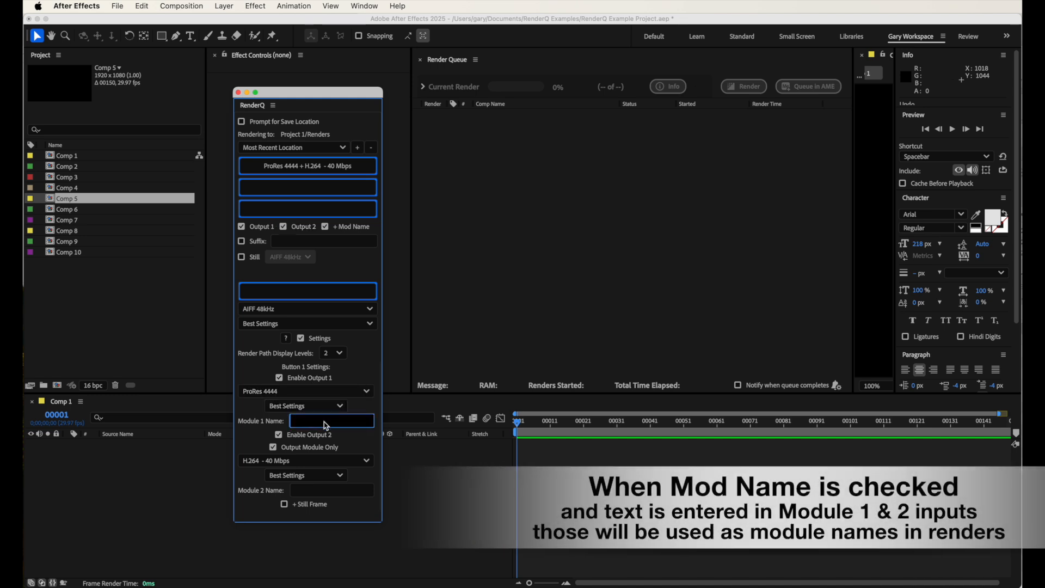
pyautogui.click(337, 171)
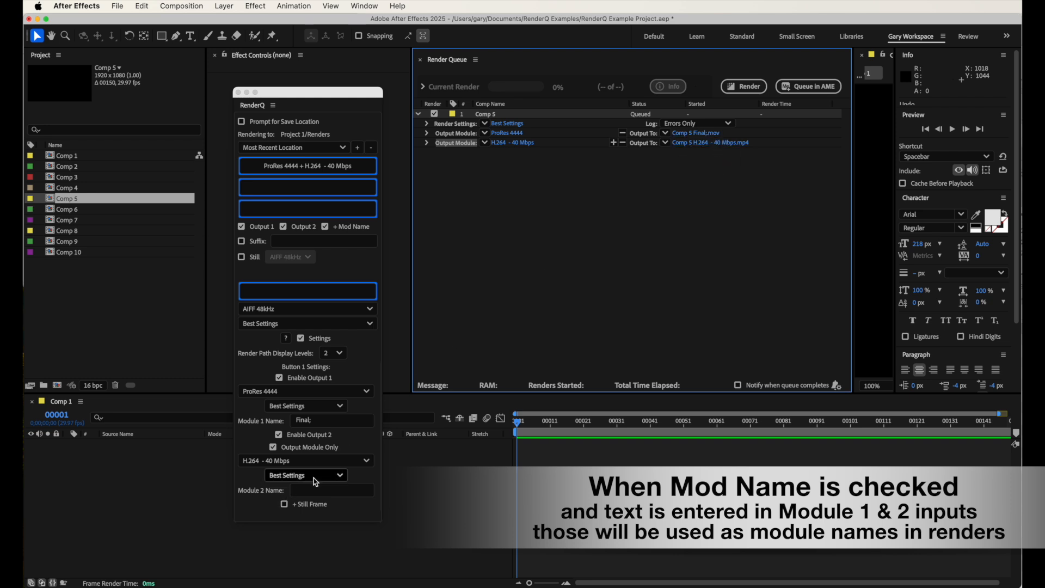
pyautogui.click(301, 495)
pyautogui.click(298, 490)
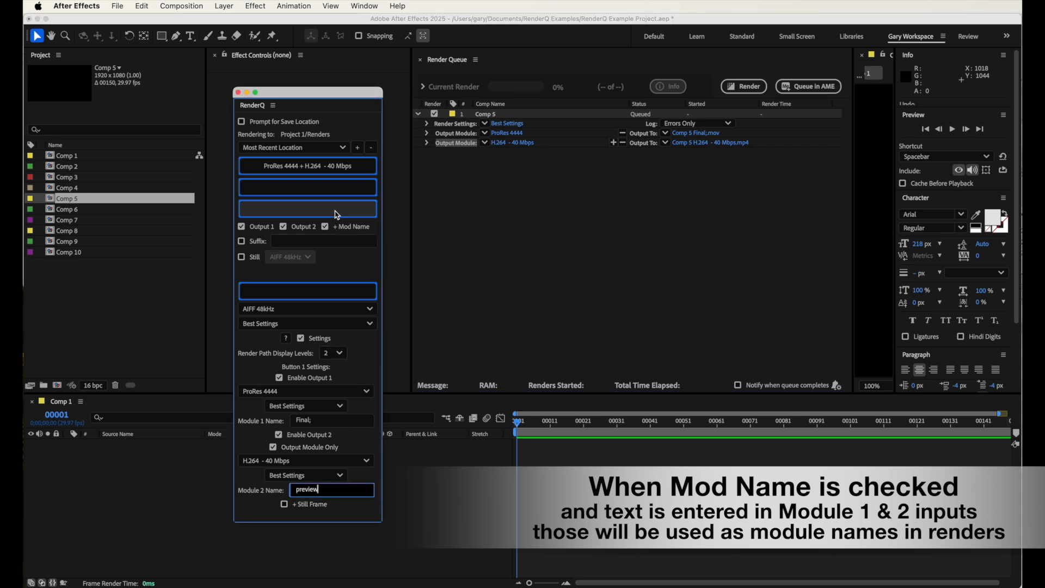
pyautogui.click(354, 171)
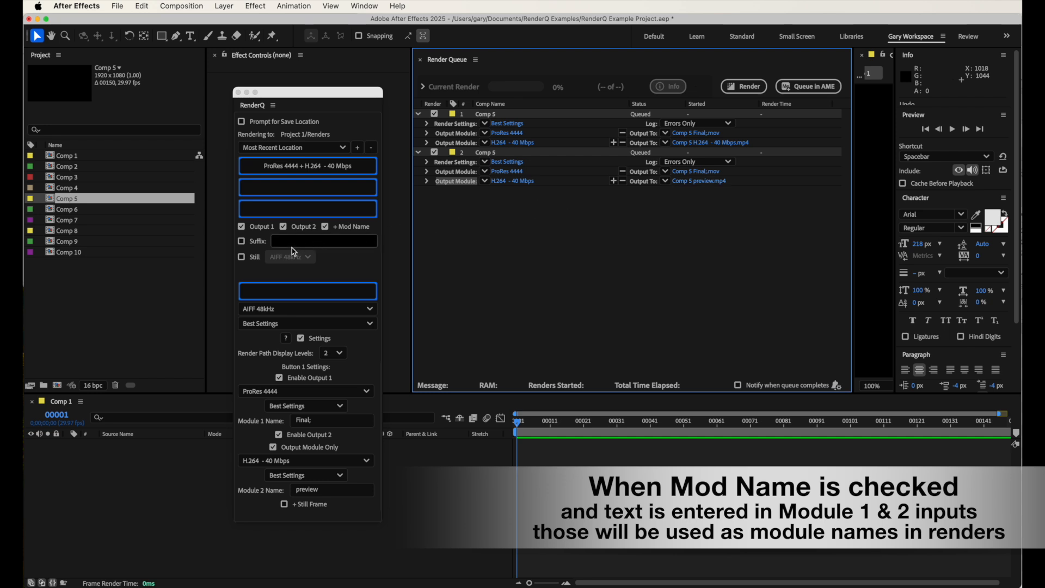
# Enable the render name suffix with the text V1 and queue Comp 5 with both outputs
pyautogui.click(243, 242)
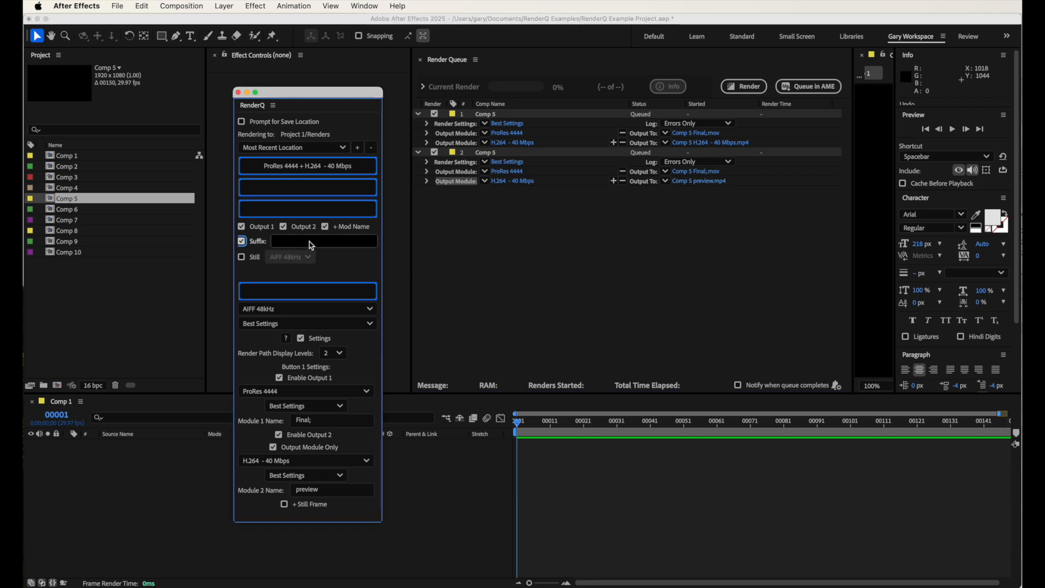
pyautogui.click(311, 245)
pyautogui.write('V2')
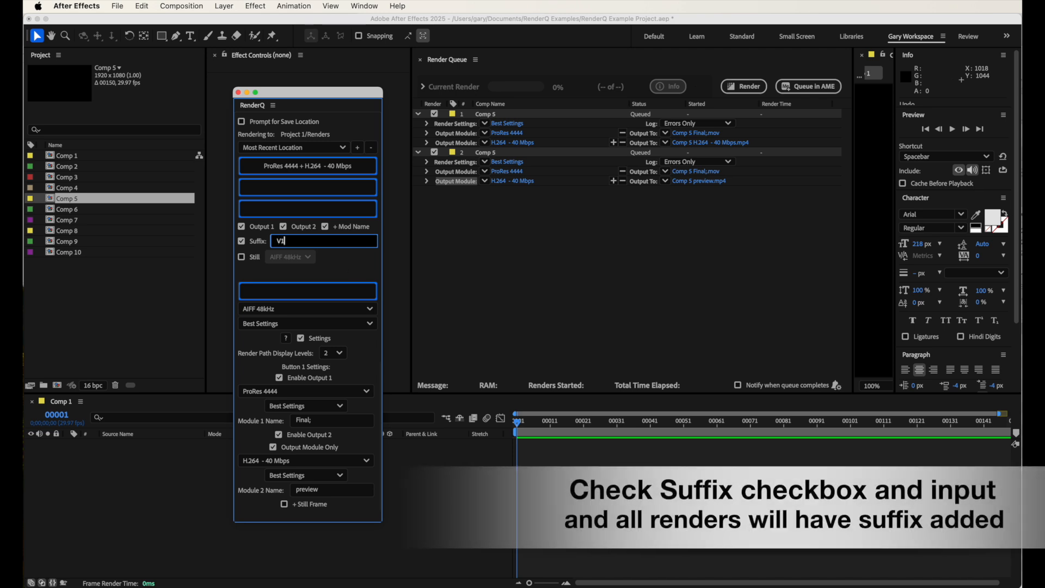
pyautogui.click(337, 166)
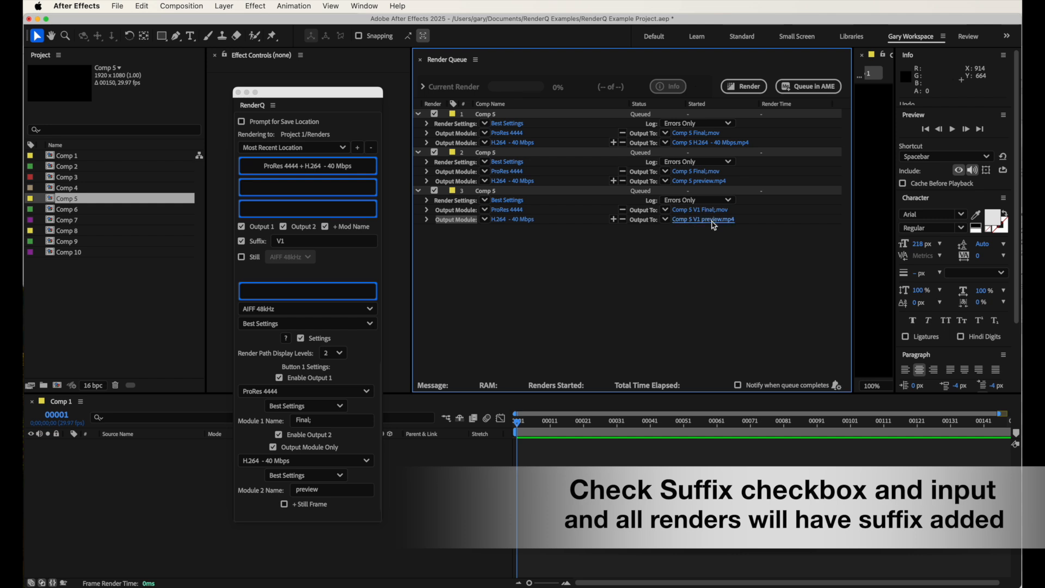
# Turn off the render name suffix and add the Project 3 Renders folder as a new save location
pyautogui.click(256, 243)
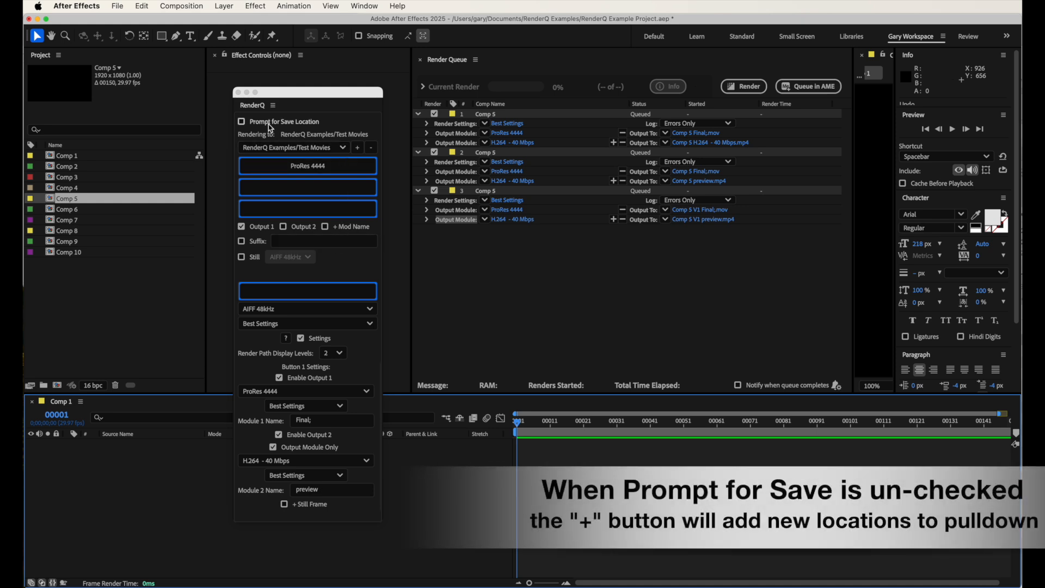
pyautogui.click(358, 148)
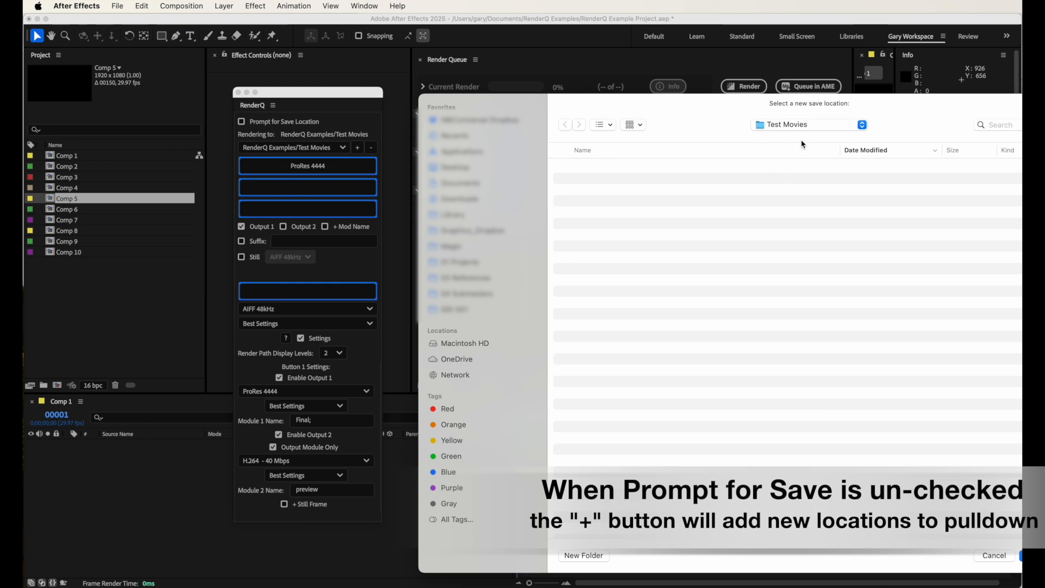
pyautogui.click(802, 126)
pyautogui.click(794, 136)
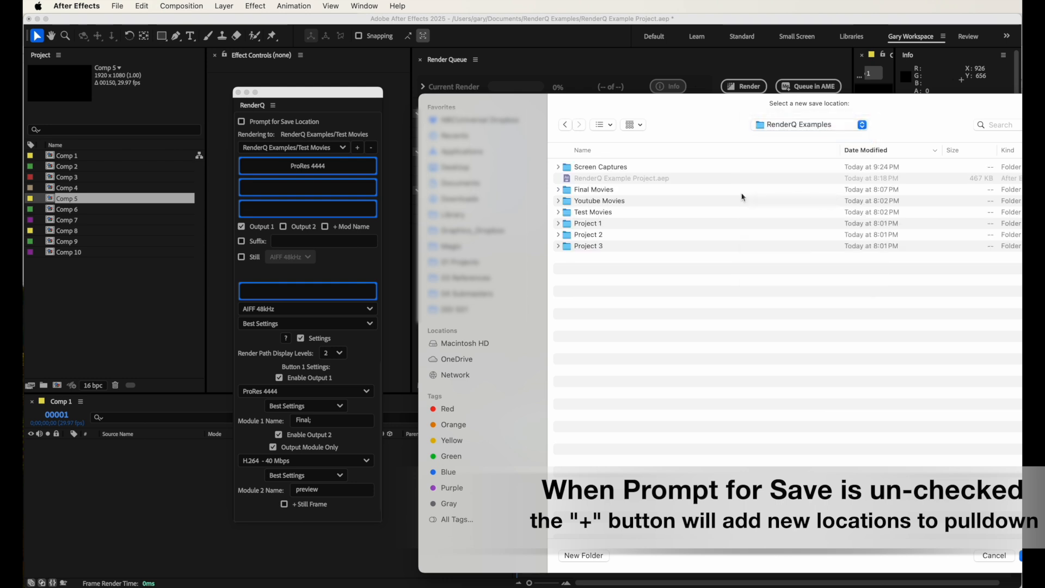
pyautogui.doubleClick(623, 240)
pyautogui.doubleClick(657, 168)
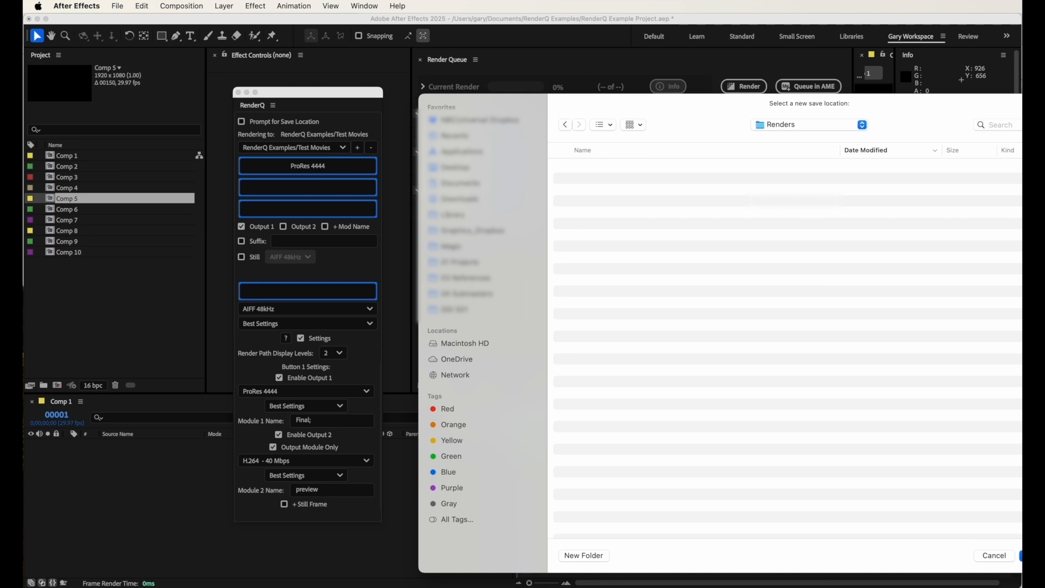
pyautogui.press('Return')
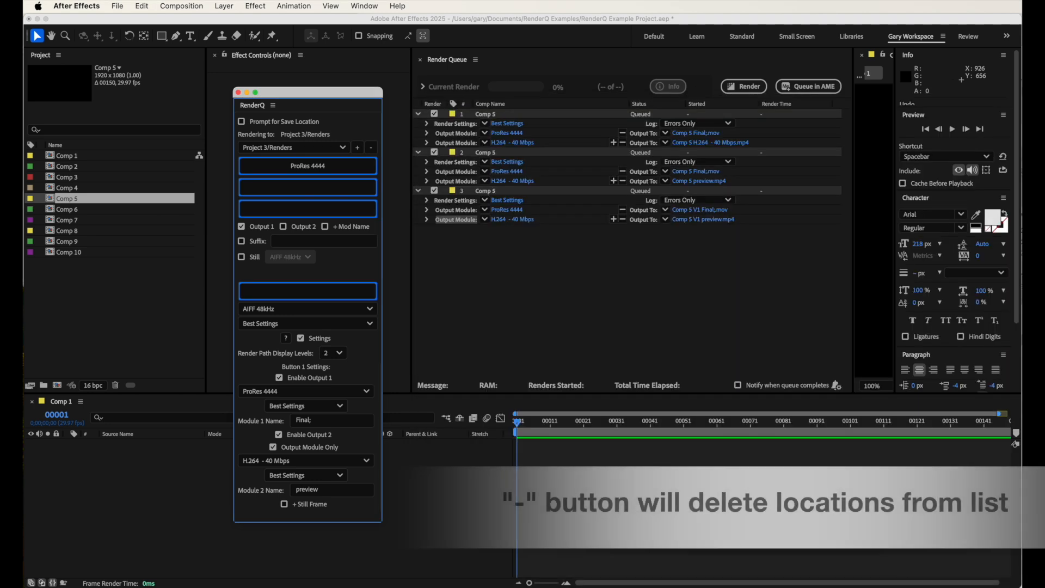
# Select Project 3/Renders among the saved locations and delete it from the list
pyautogui.click(343, 147)
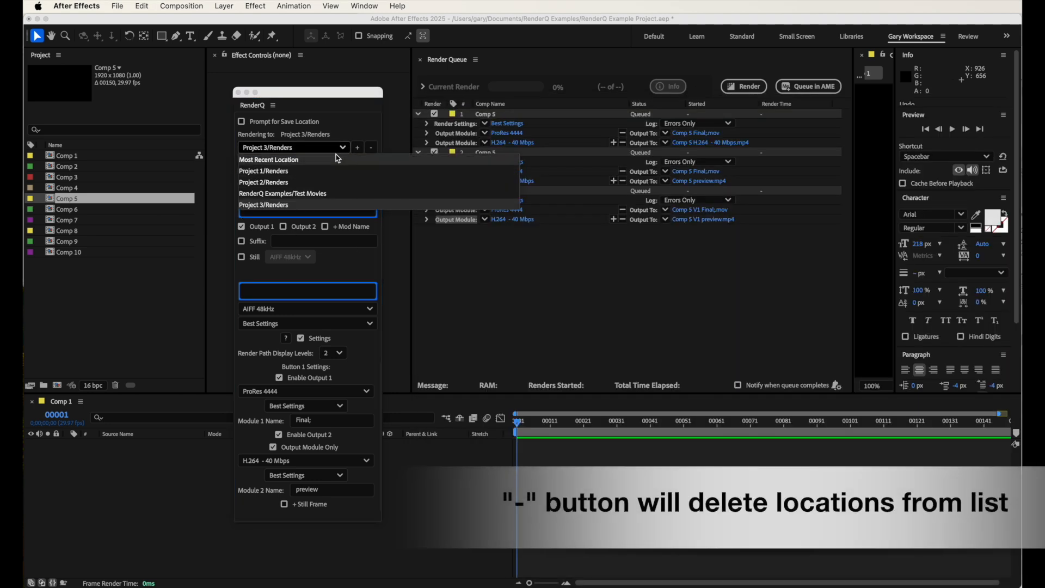
pyautogui.click(366, 133)
pyautogui.click(343, 148)
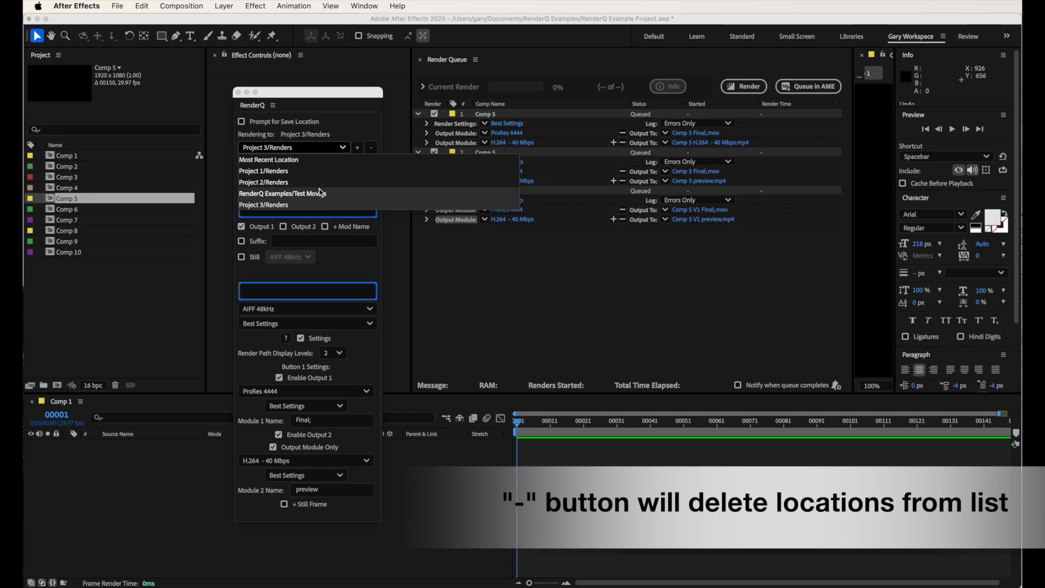
pyautogui.click(314, 206)
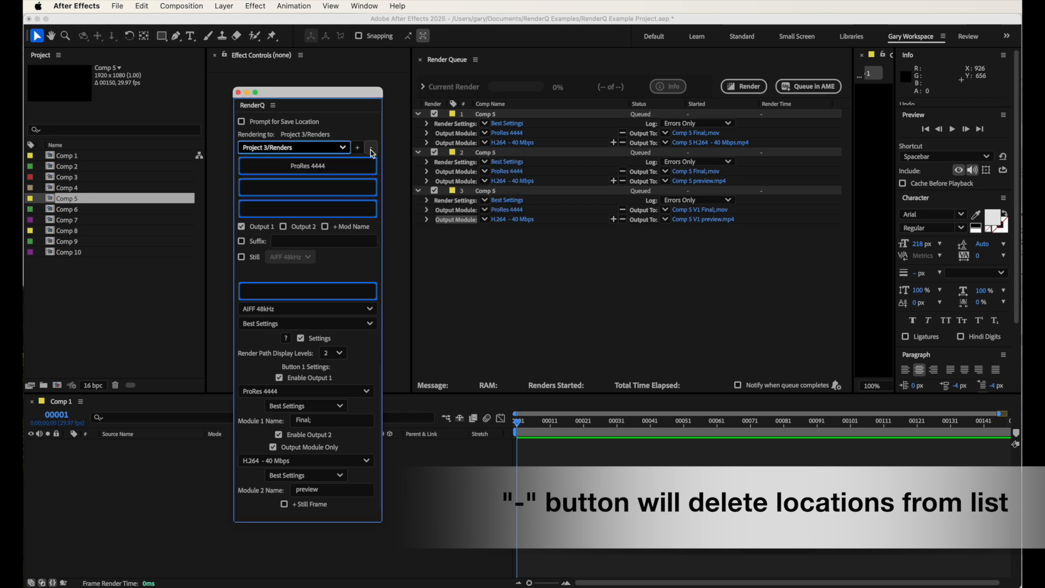
pyautogui.click(371, 148)
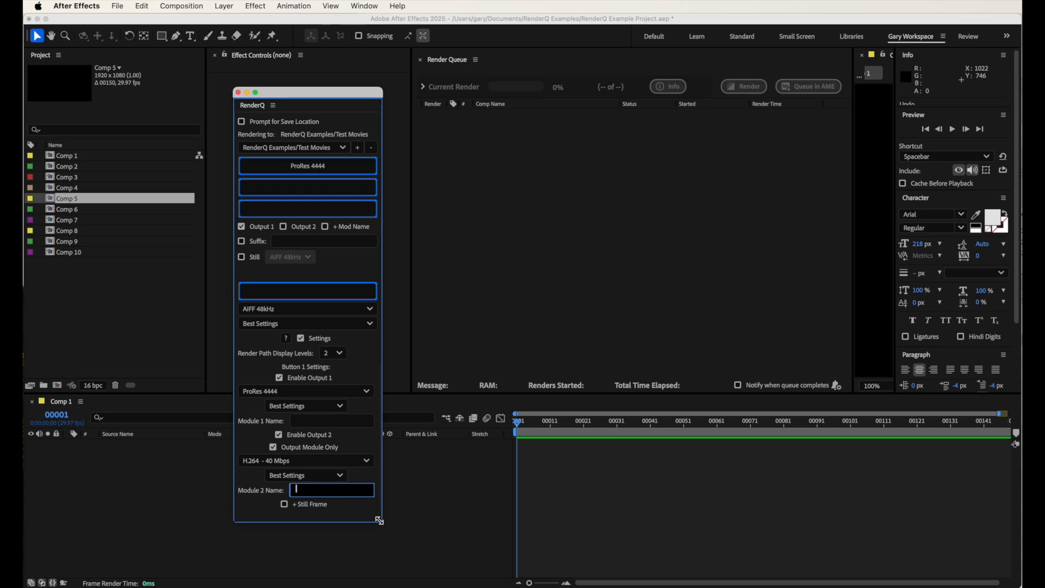
# Widen the RenderQ panel to show Button 2 Settings and enable its Output 1 with the Lossless module
pyautogui.moveTo(377, 518); pyautogui.dragTo(530, 518)
pyautogui.click(429, 377)
pyautogui.click(456, 391)
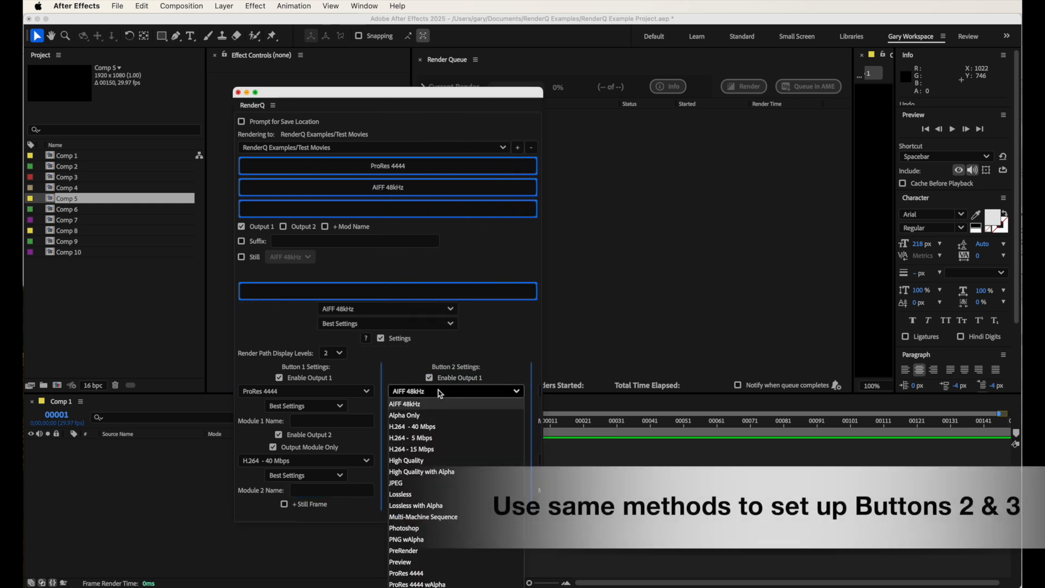
pyautogui.click(450, 495)
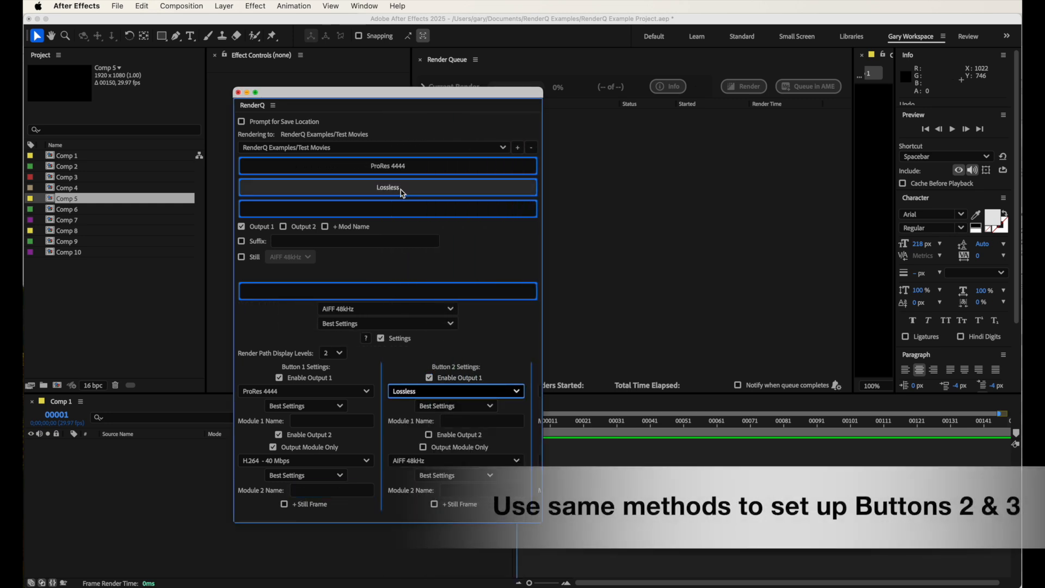
# Widen the panel to show Button 3 Settings and enable its Output 1 with the PreRender module
pyautogui.moveTo(542, 521); pyautogui.dragTo(689, 520)
pyautogui.click(579, 377)
pyautogui.click(605, 391)
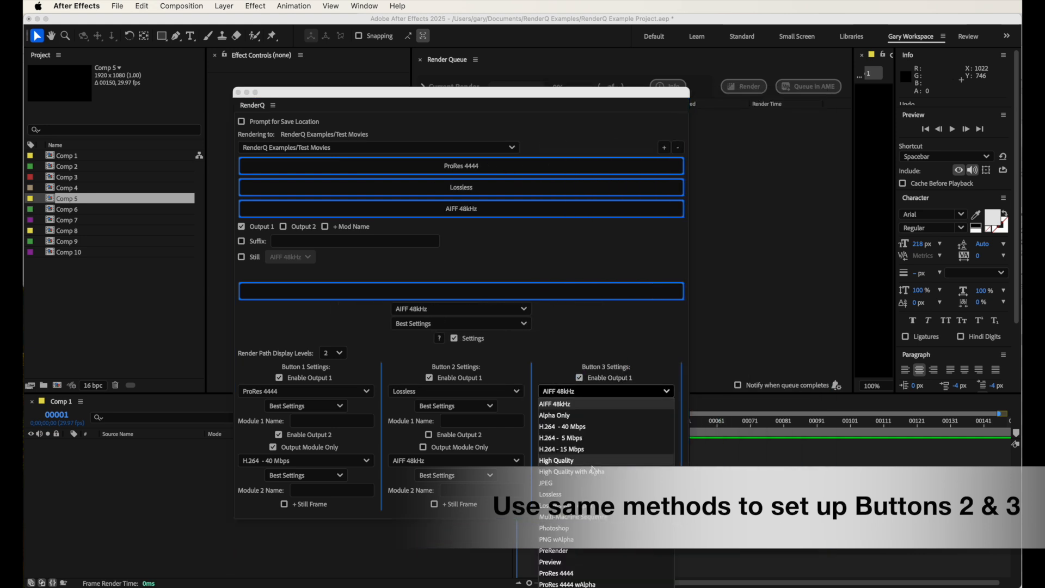
pyautogui.click(583, 549)
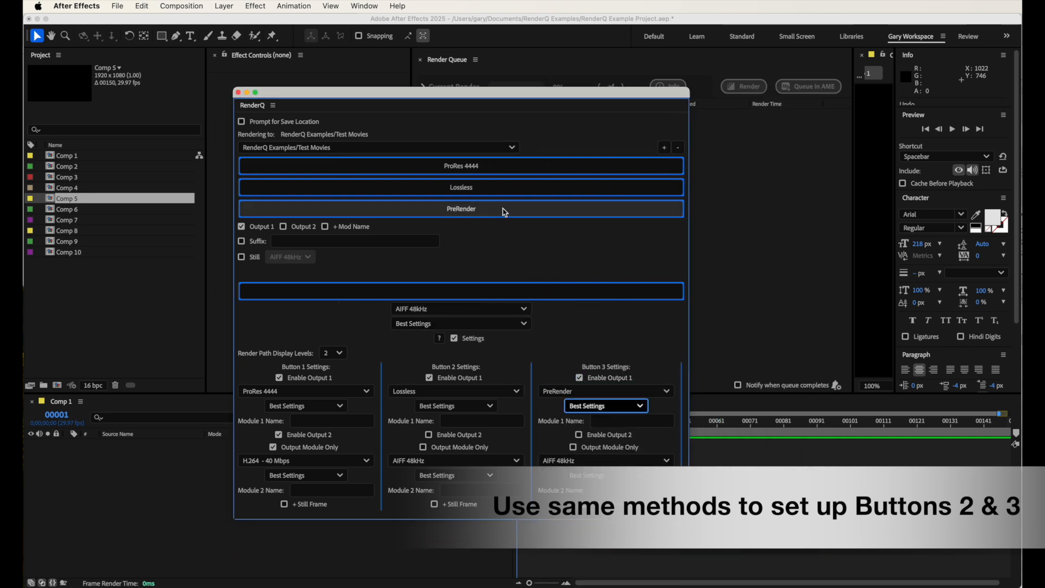
# Enable Output 2 for Buttons 2 and 3 using H.264 - 5 Mbps with Output Module Only on
pyautogui.click(456, 460)
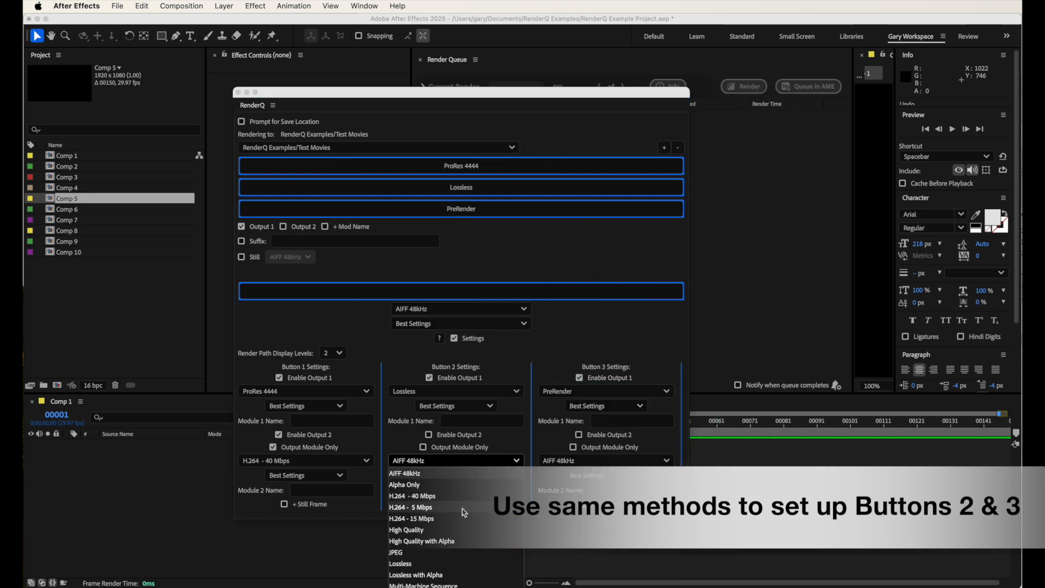
pyautogui.click(429, 508)
pyautogui.click(447, 438)
pyautogui.click(578, 434)
pyautogui.click(605, 461)
pyautogui.click(580, 509)
pyautogui.click(423, 446)
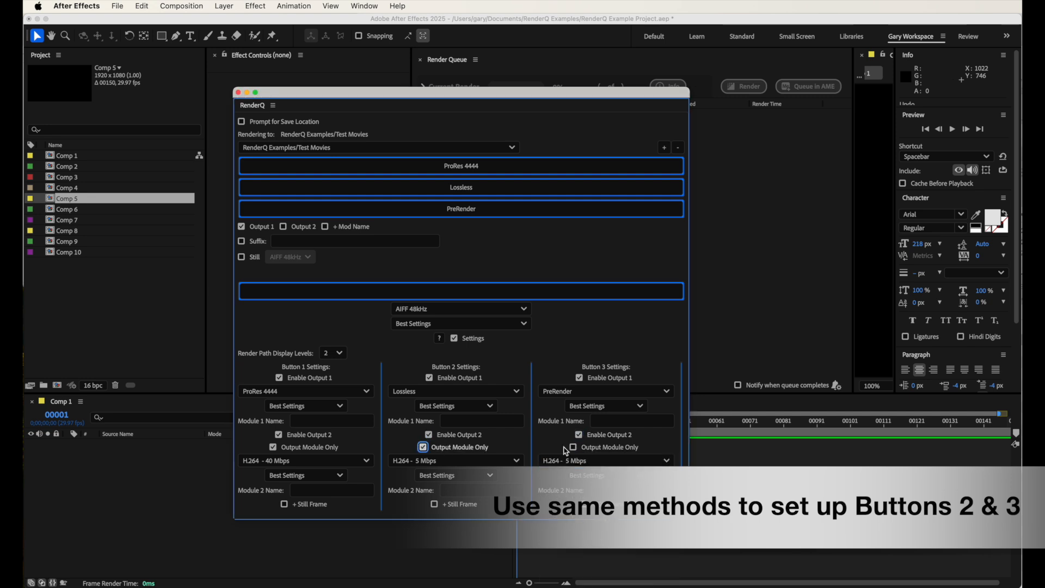
pyautogui.click(572, 446)
# Turn on the main Output 2 option for the preset buttons, keeping Output 1 on as well
pyautogui.click(283, 226)
pyautogui.click(242, 227)
pyautogui.click(283, 226)
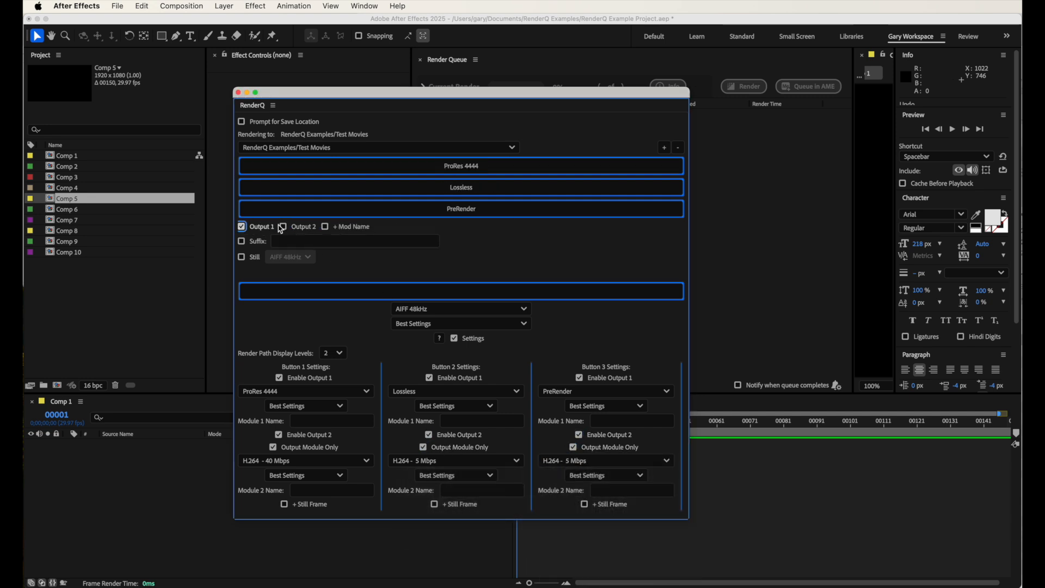
pyautogui.click(283, 226)
# Widen the panel to show Button 4 Settings and enable its Output 1 with the Preview module at Half Resolution
pyautogui.moveTo(688, 518); pyautogui.dragTo(841, 522)
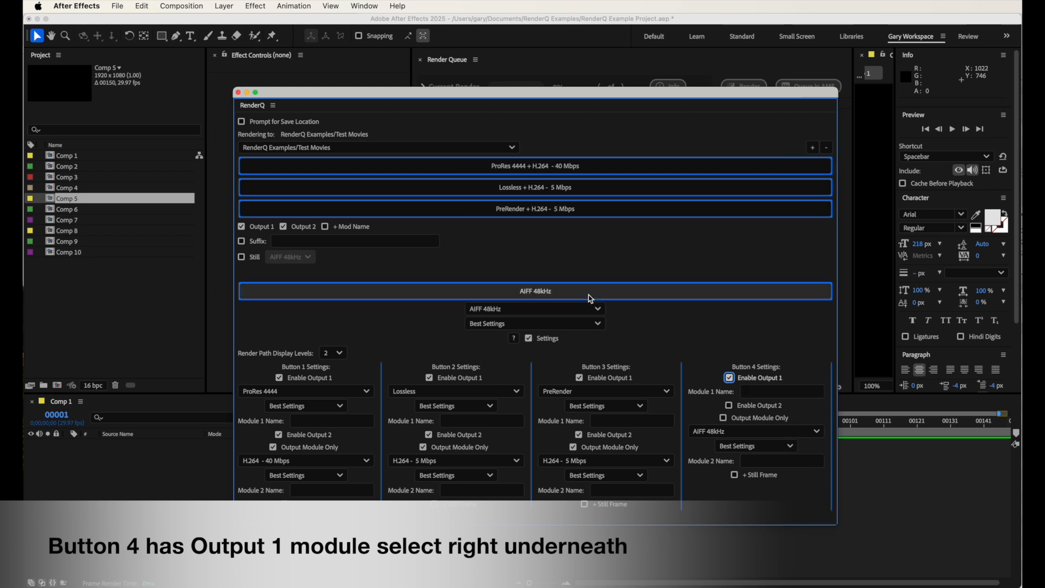
pyautogui.click(533, 308)
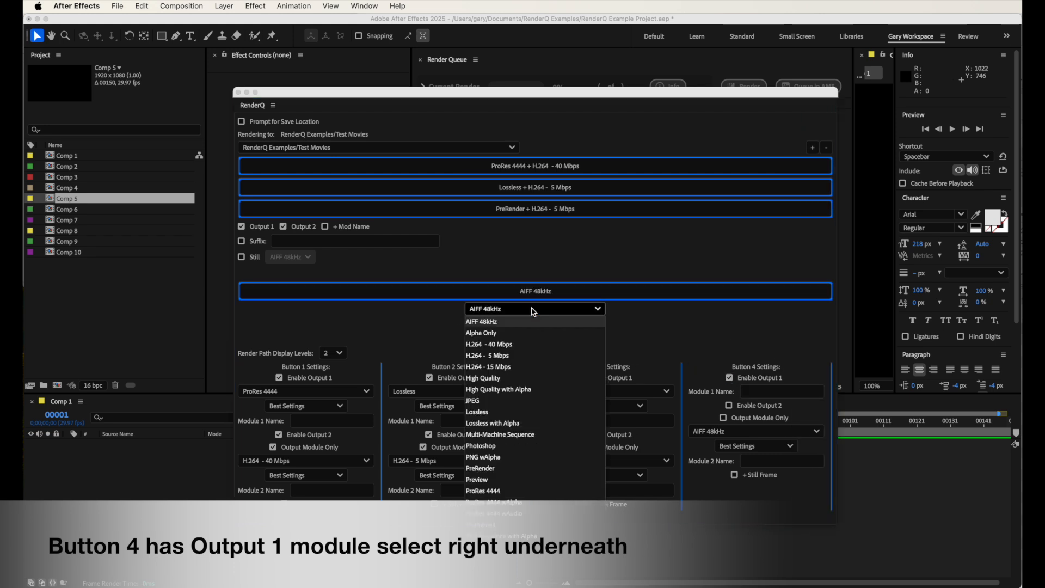
pyautogui.click(509, 479)
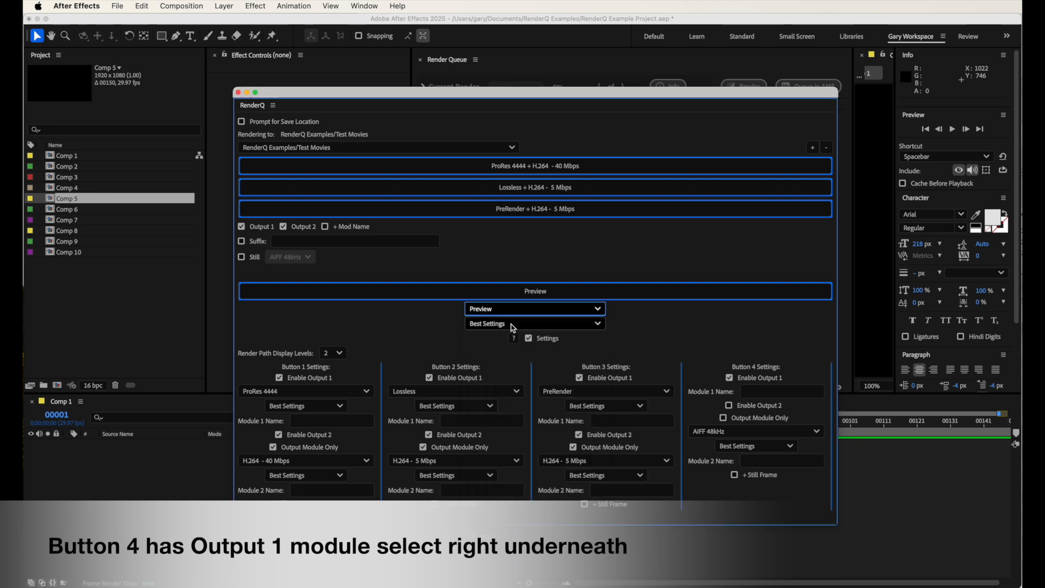
pyautogui.click(527, 323)
pyautogui.click(506, 381)
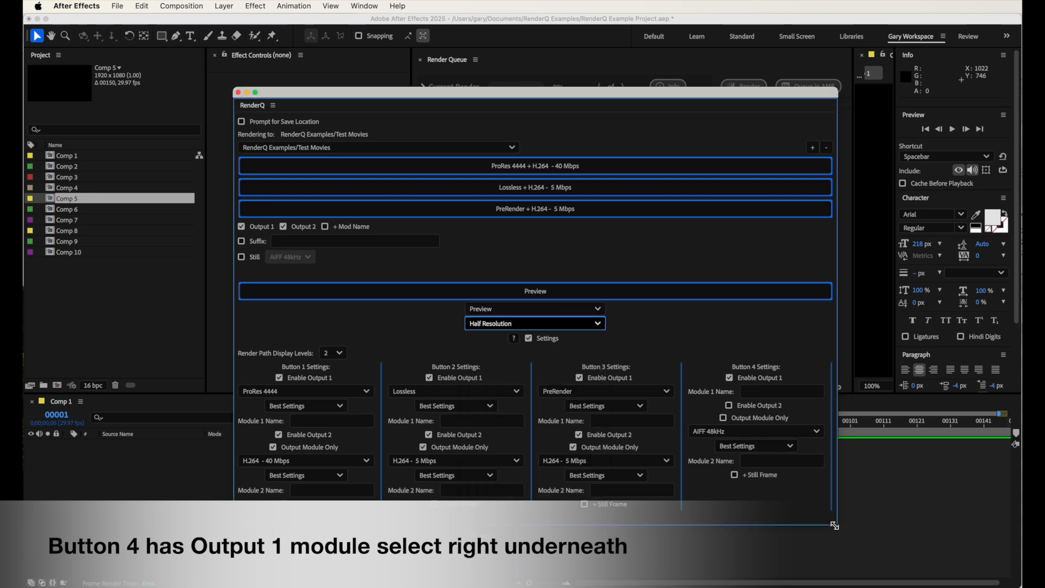
# Enlarge the panel to show the Still 1 to 4 settings, turn on the Still option and check its formats
pyautogui.moveTo(835, 526); pyautogui.dragTo(882, 497)
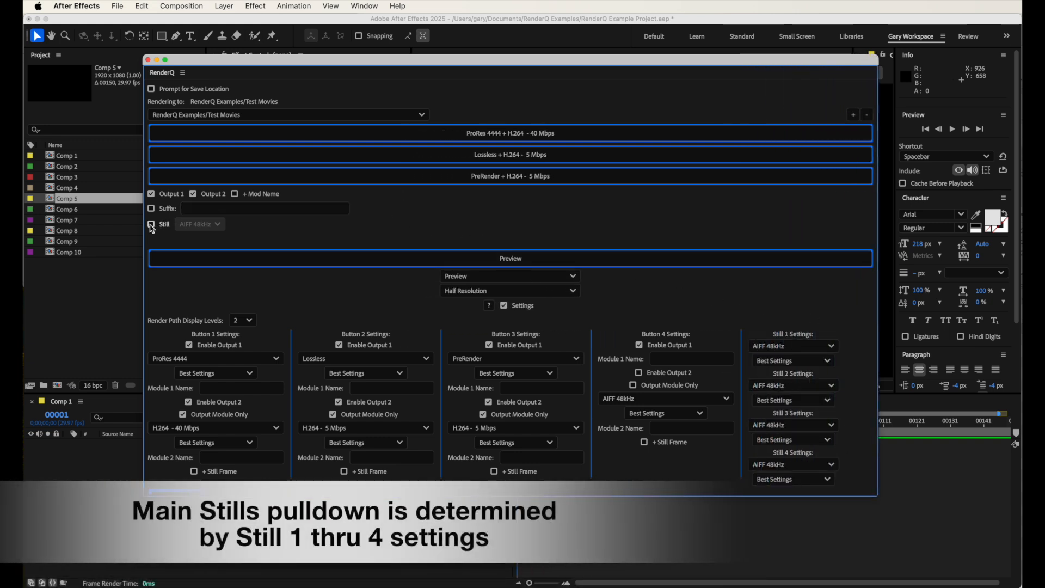
pyautogui.click(151, 224)
pyautogui.click(193, 224)
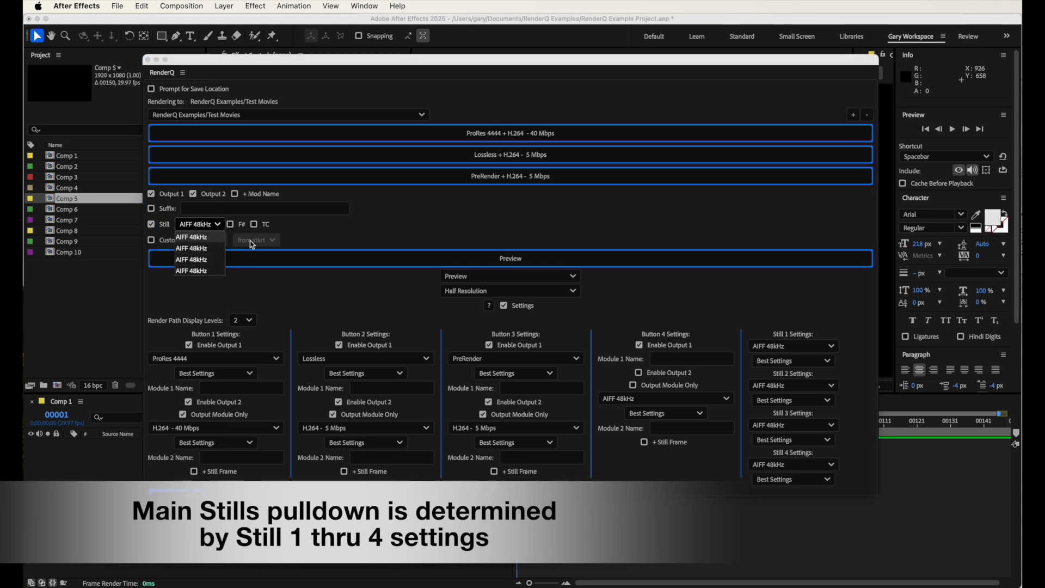
pyautogui.click(379, 220)
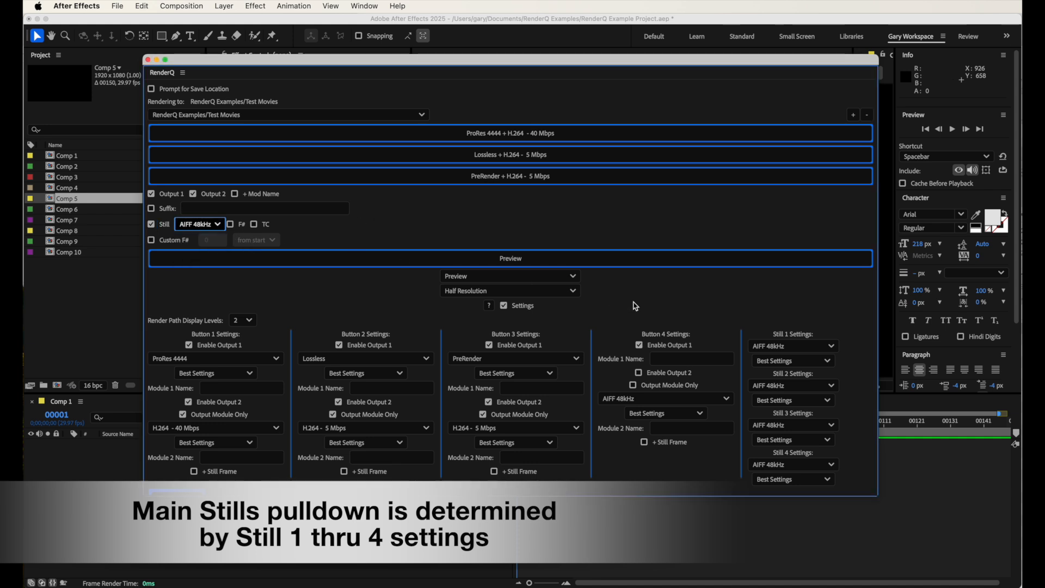
# Set Still 1 to the Thumbnail module with Half Resolution render settings
pyautogui.click(800, 346)
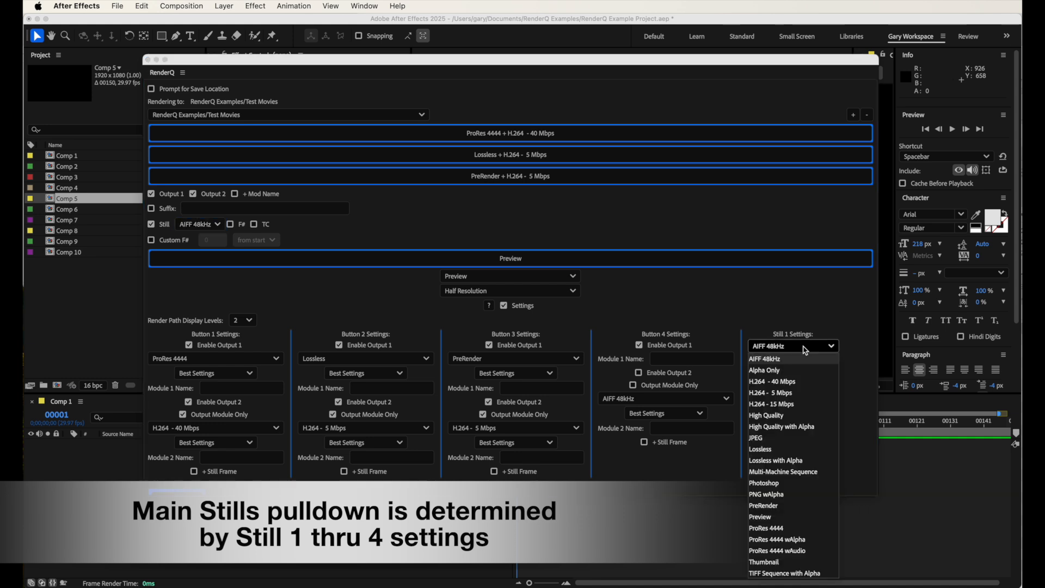
pyautogui.click(794, 561)
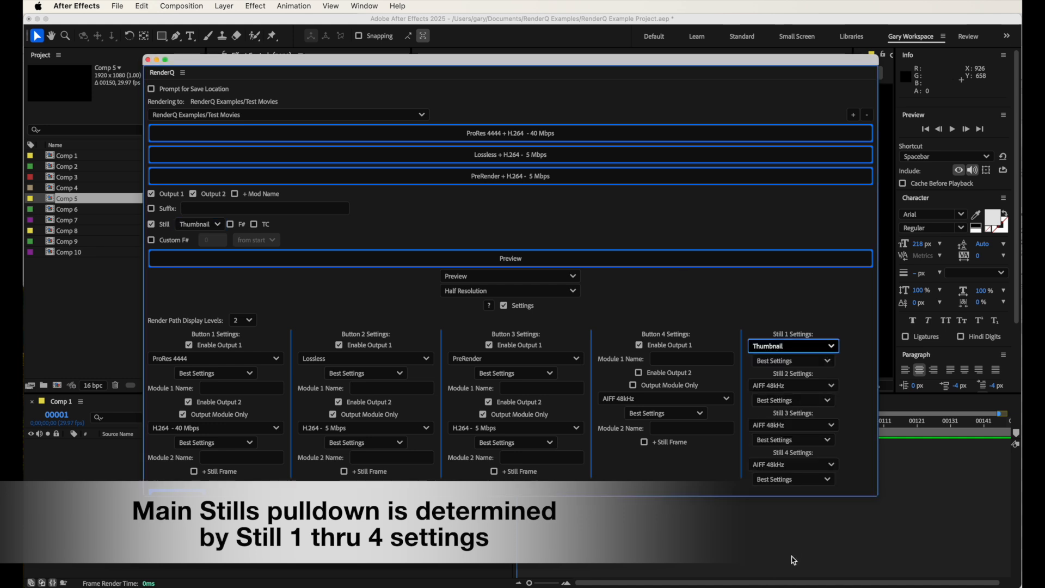
pyautogui.click(787, 365)
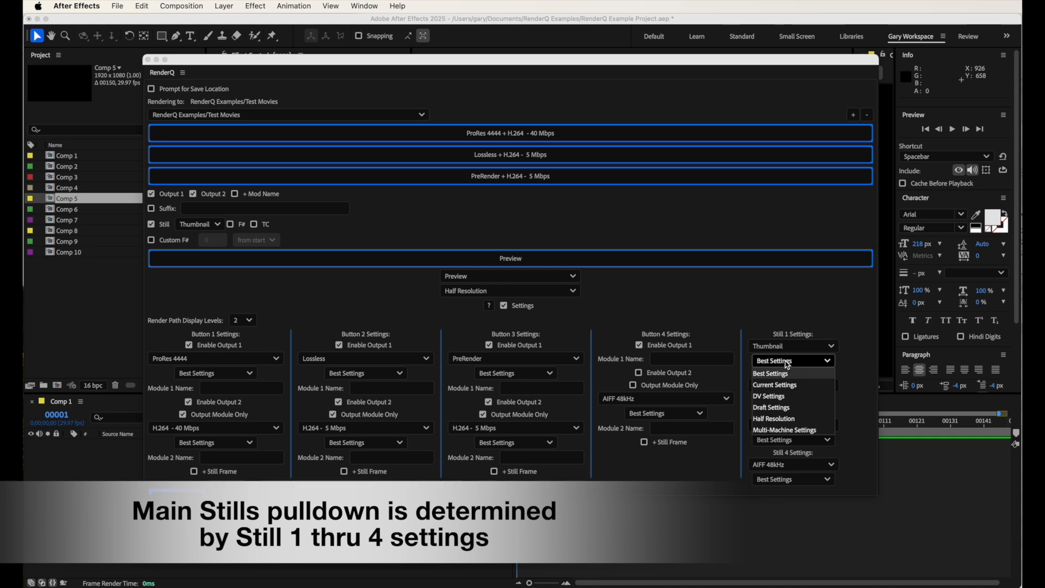
pyautogui.click(785, 416)
# Set the output modules of Still 2 to JPEG, Still 3 to PNG wAlpha and Still 4 to Photoshop
pyautogui.click(778, 385)
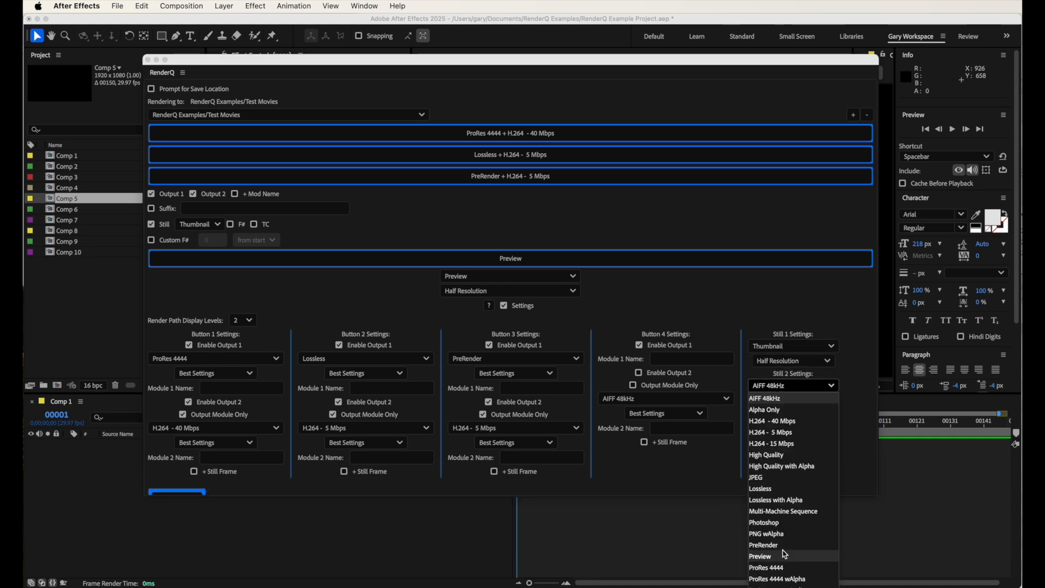
pyautogui.click(784, 477)
pyautogui.click(789, 425)
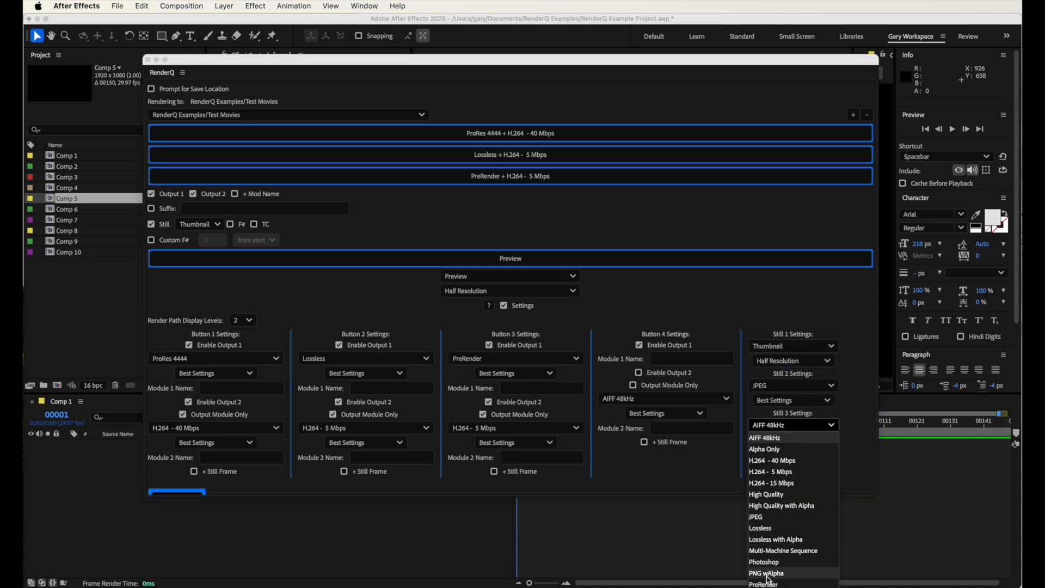
pyautogui.click(787, 565)
pyautogui.click(783, 466)
pyautogui.click(783, 550)
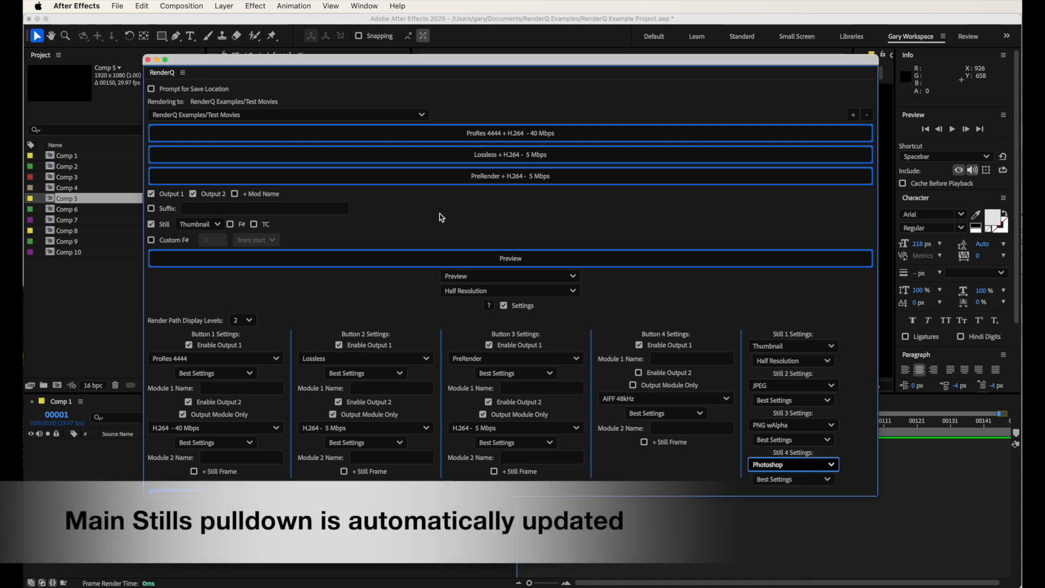
# Choose PNG wAlpha as the main still format and make Button 3 output only a still frame, with Outputs 1 and 2 disabled
pyautogui.click(213, 224)
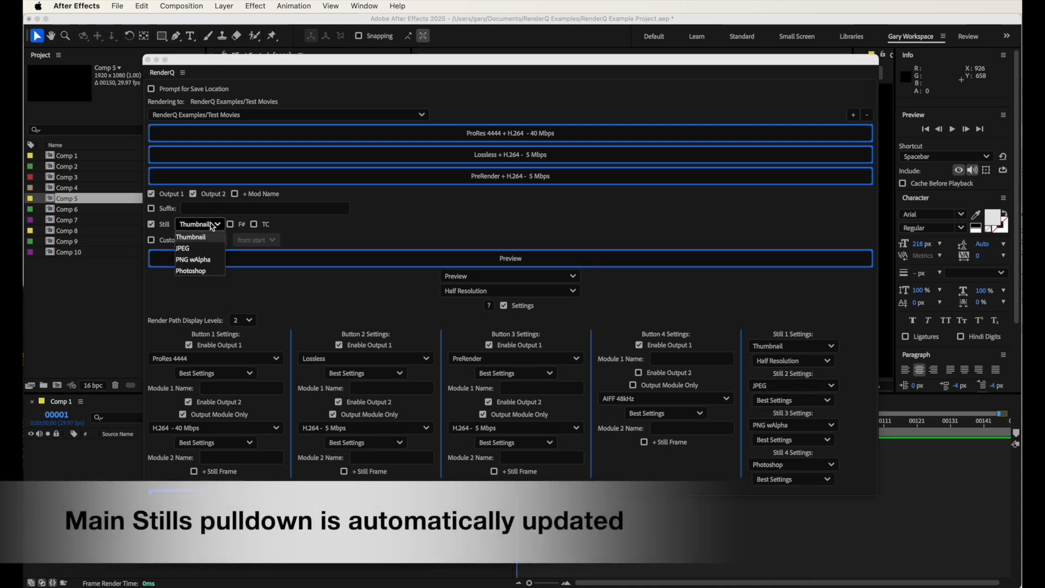
pyautogui.click(202, 259)
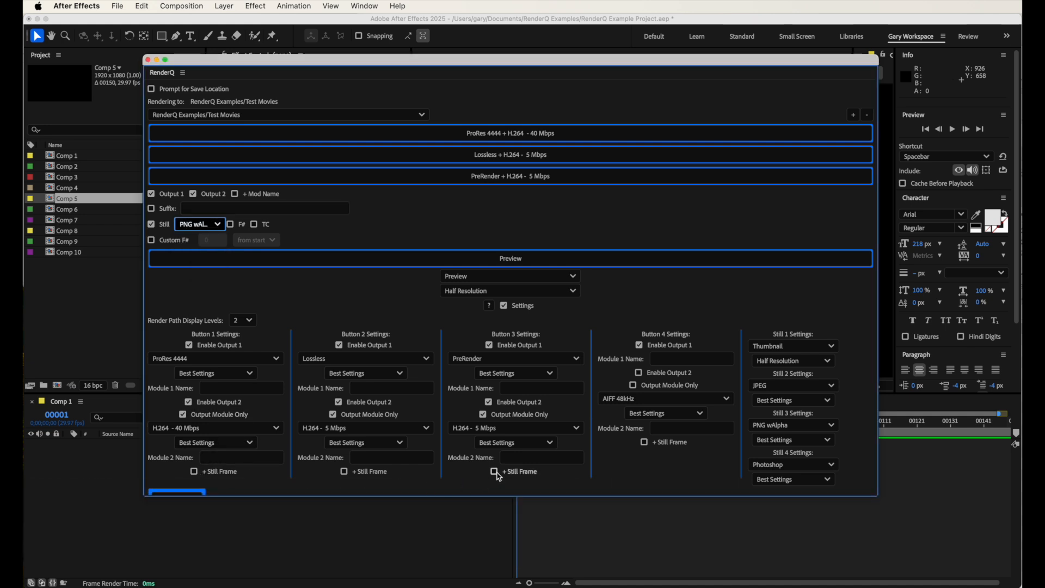
pyautogui.click(495, 471)
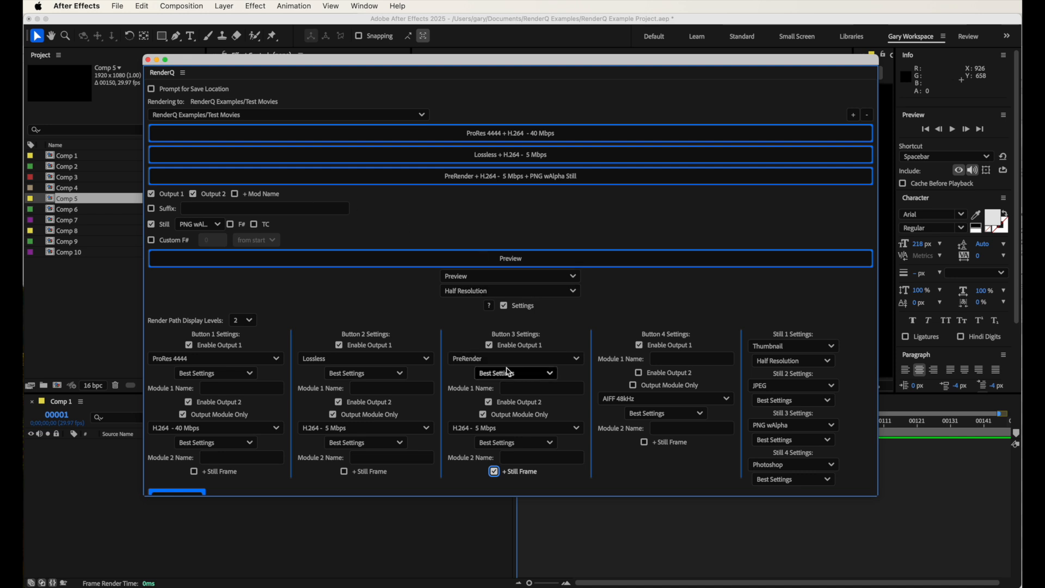
pyautogui.click(504, 348)
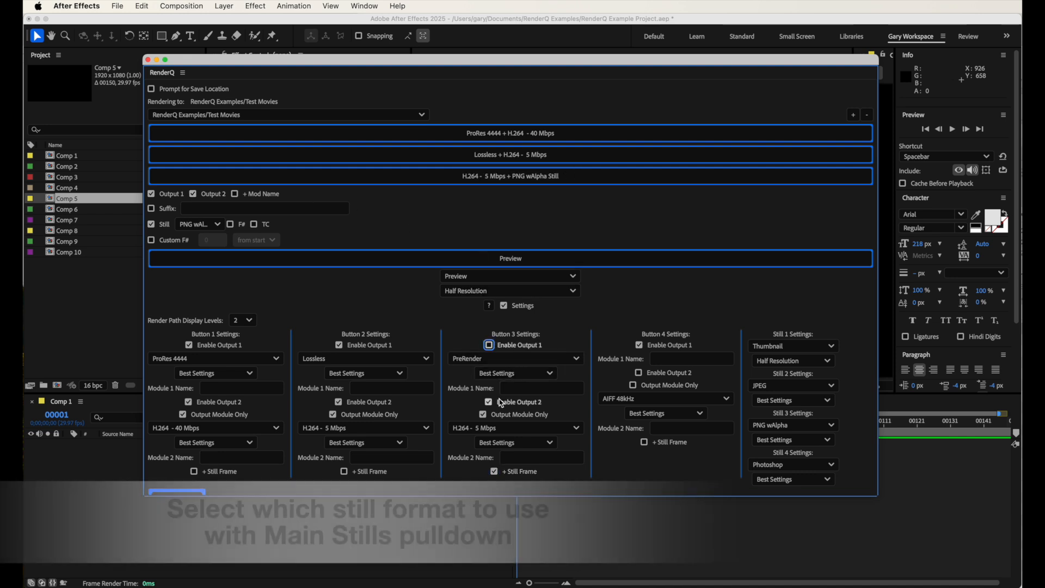
pyautogui.click(501, 403)
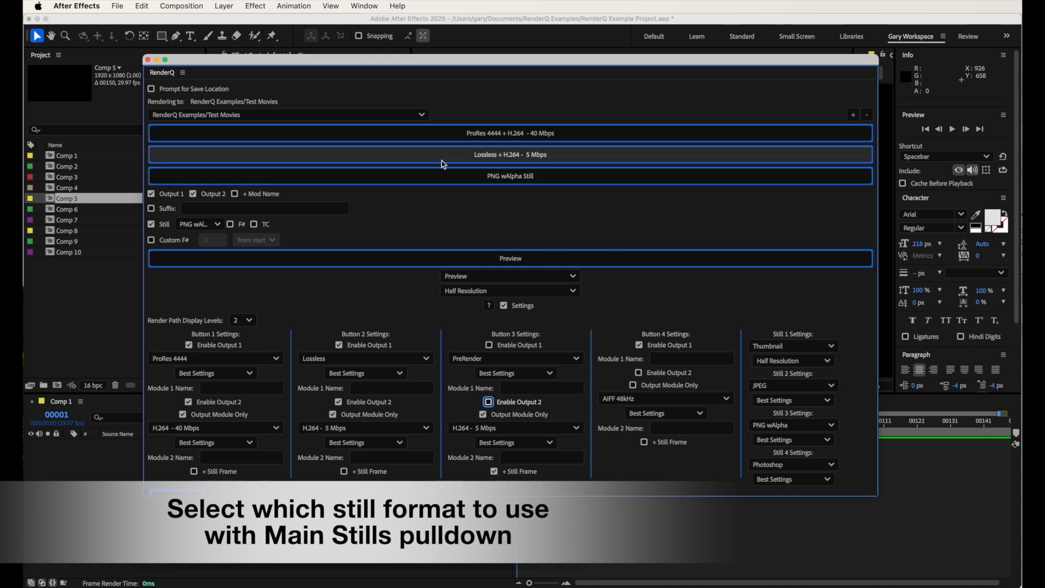
# Change the main still format from the pulldown choices, trying JPEG before settling on Thumbnail, and disable the main Output 2
pyautogui.click(201, 225)
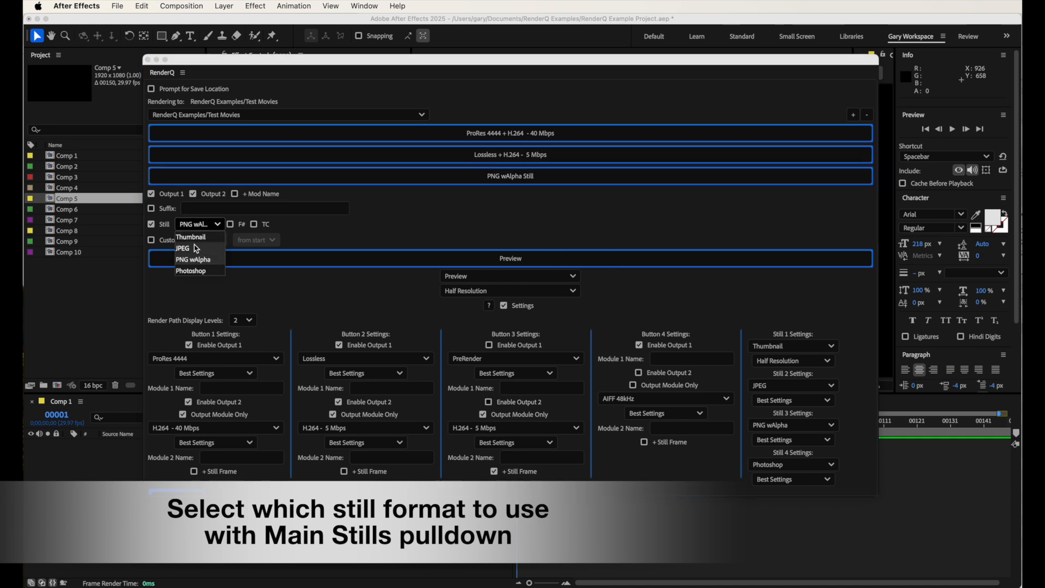
pyautogui.click(197, 247)
pyautogui.click(200, 224)
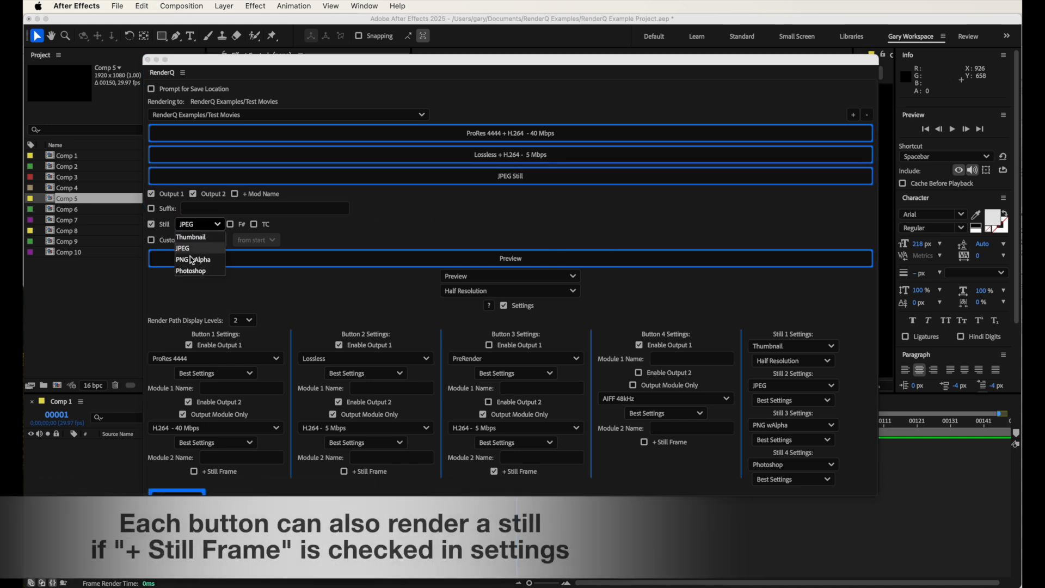
pyautogui.click(193, 271)
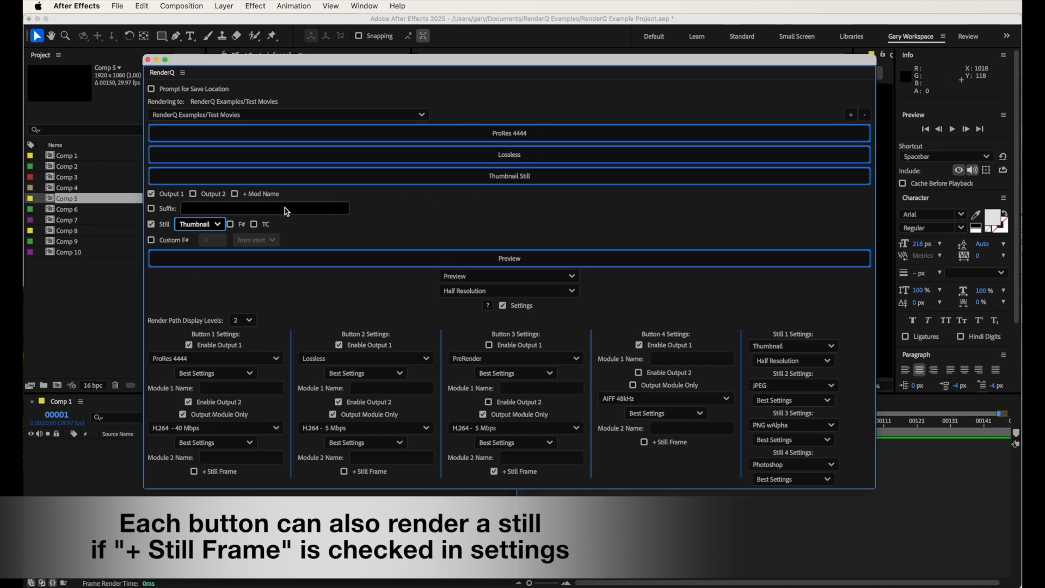
# Enable the + Still Frame option for Buttons 1, 2 and 4, keeping it enabled for Button 3
pyautogui.click(494, 471)
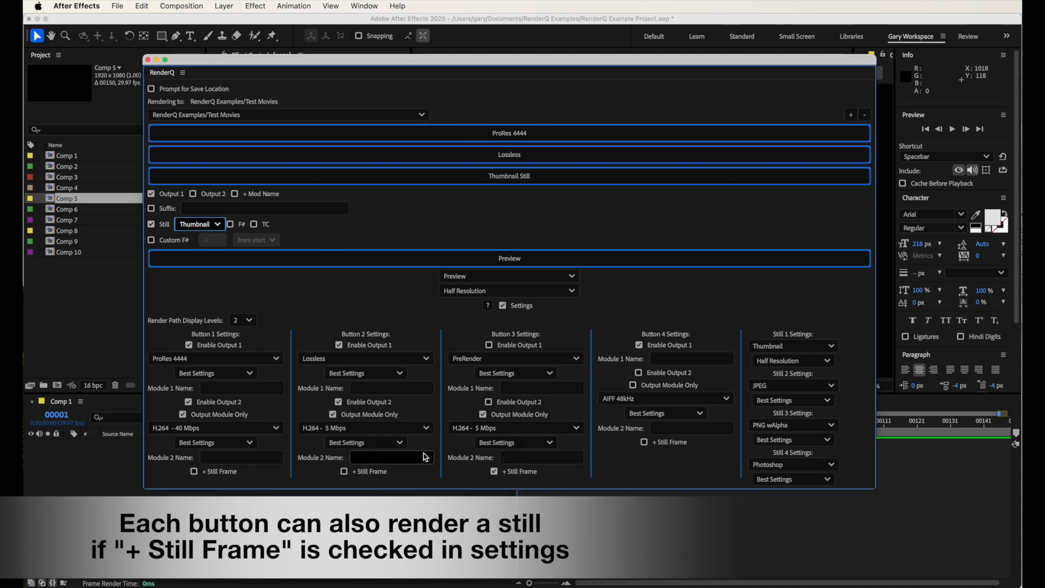
pyautogui.click(194, 471)
pyautogui.click(344, 472)
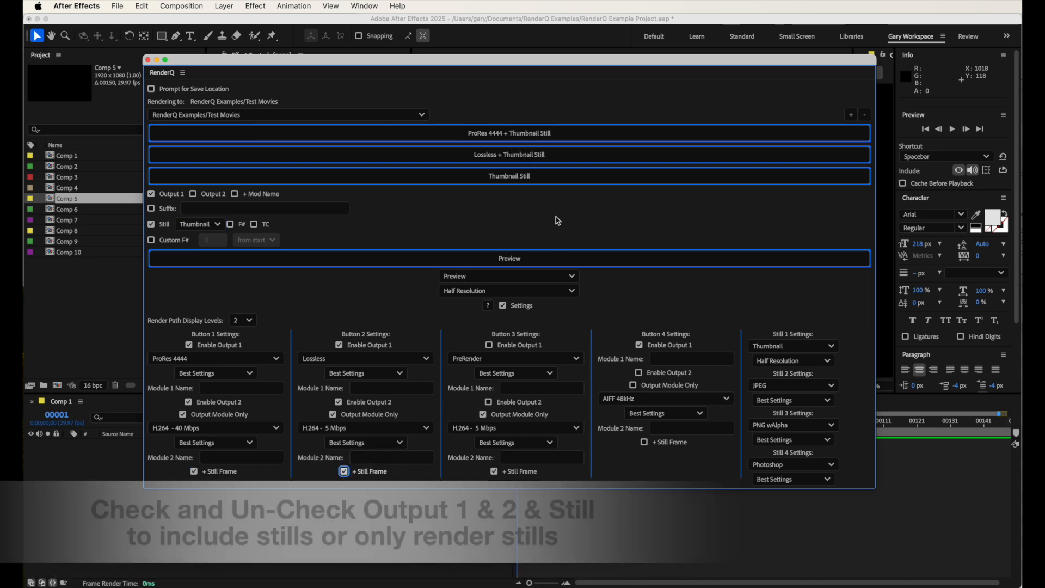
pyautogui.click(645, 442)
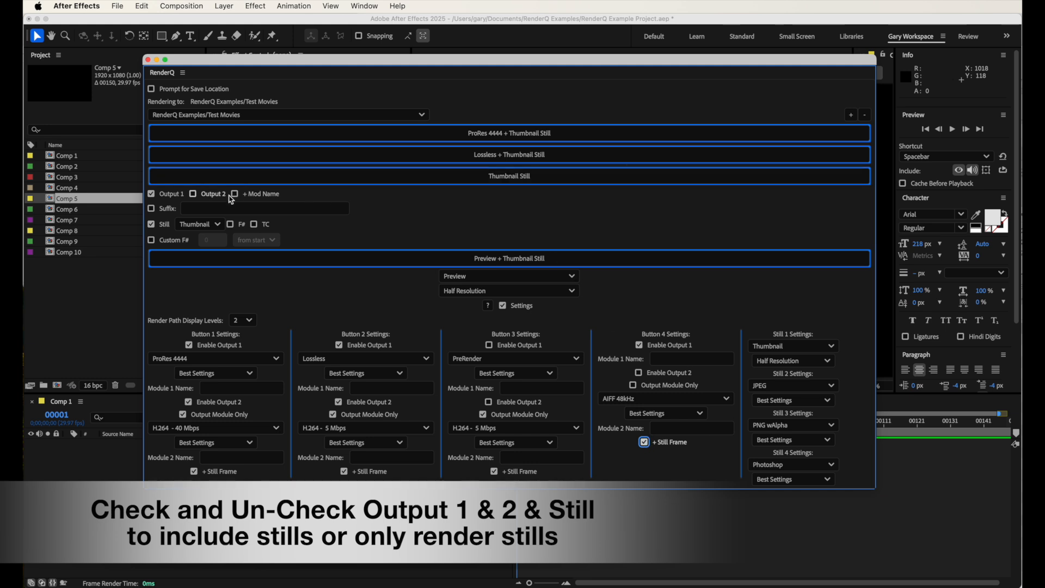
# Disable and re-enable the main Output 1, and turn off the main Still option
pyautogui.click(152, 194)
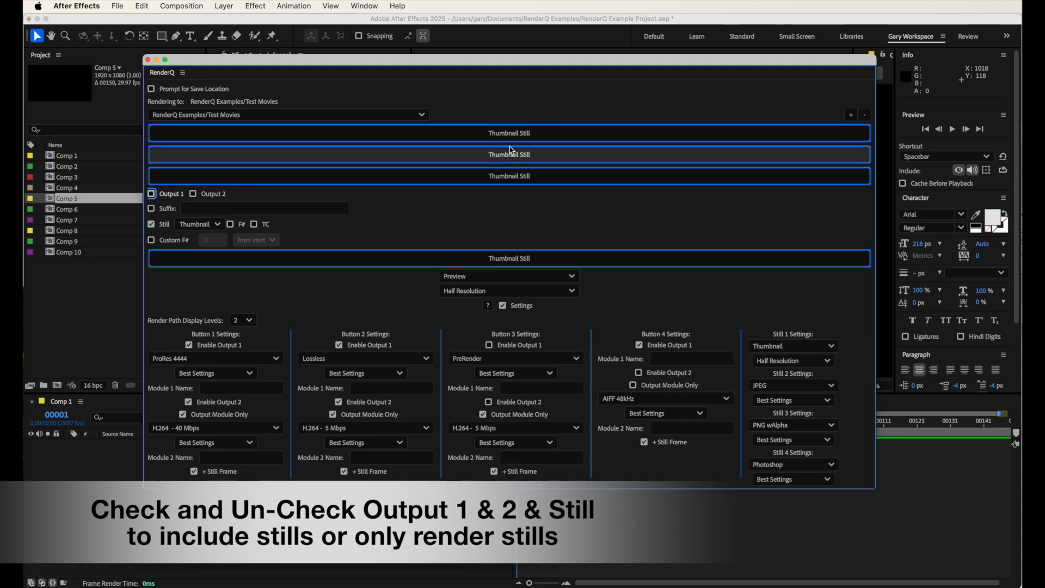
pyautogui.click(151, 194)
pyautogui.click(152, 225)
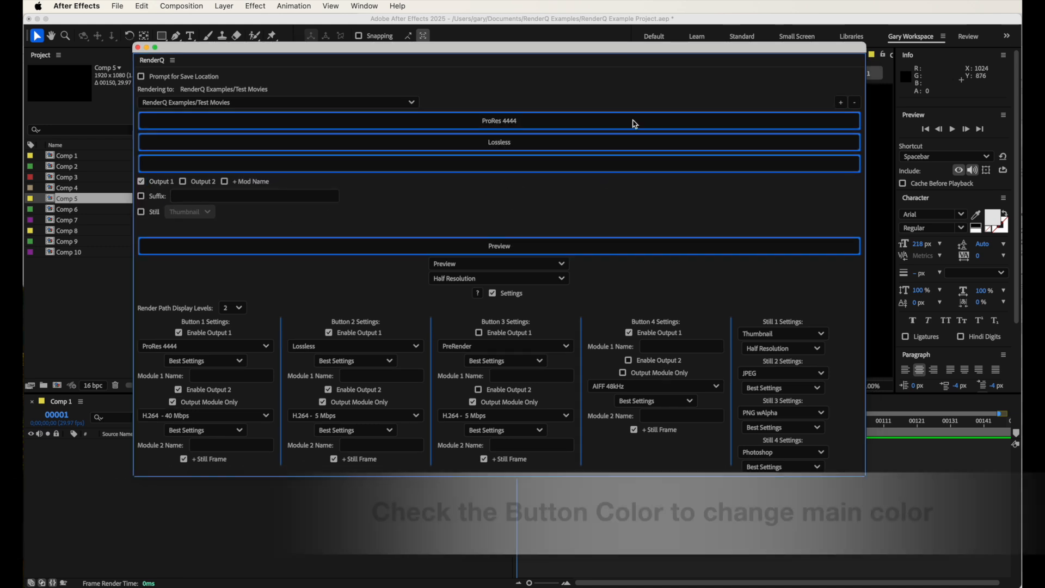
# Enlarge the panel to reveal the color options, set the main button color to green after trying orange, and enable Color Mix
pyautogui.moveTo(864, 505); pyautogui.dragTo(866, 507)
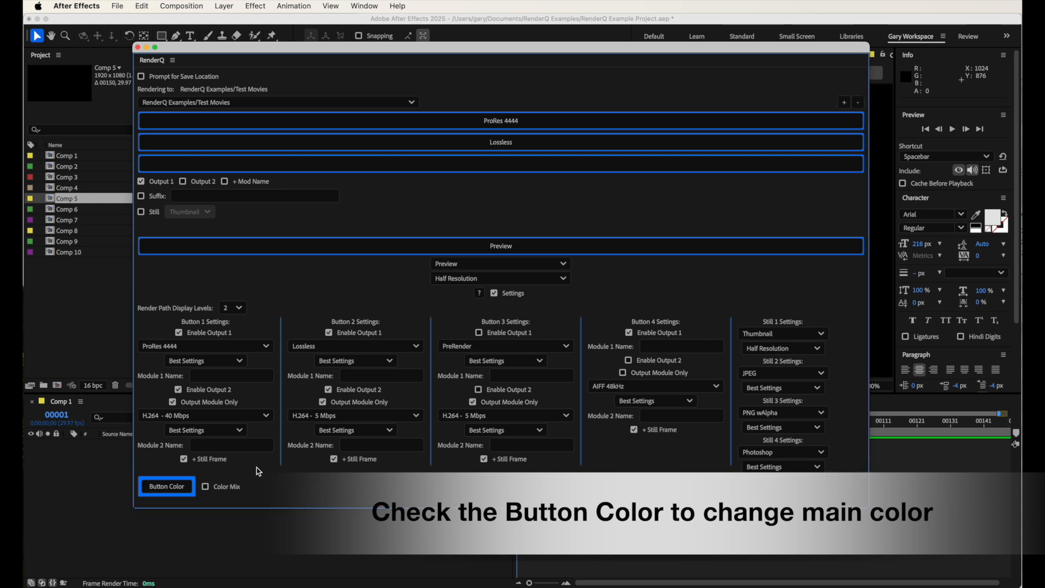
pyautogui.click(166, 486)
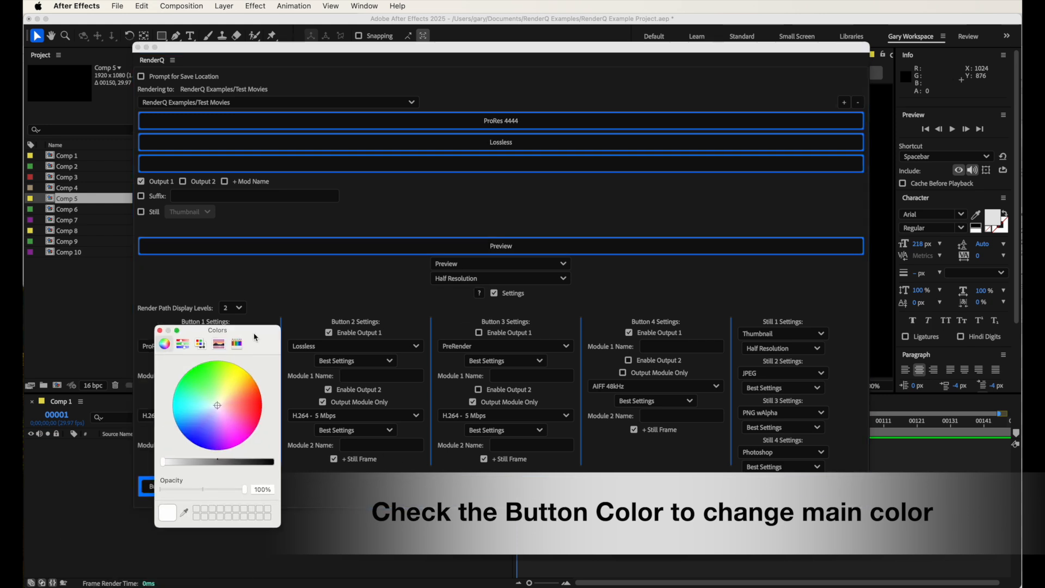
pyautogui.click(342, 330)
pyautogui.moveTo(342, 330); pyautogui.dragTo(336, 308)
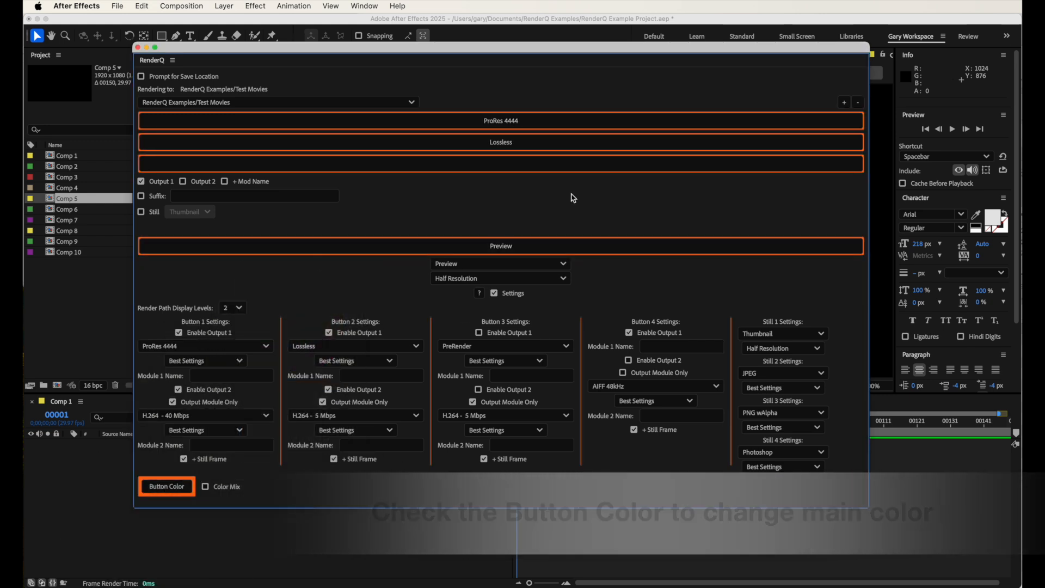
pyautogui.click(286, 303)
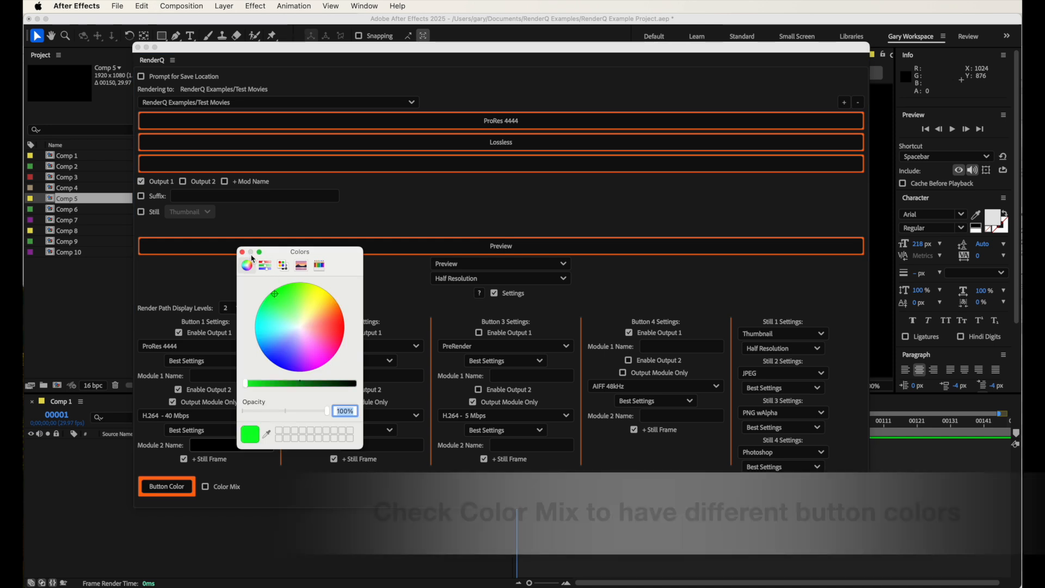
pyautogui.click(242, 252)
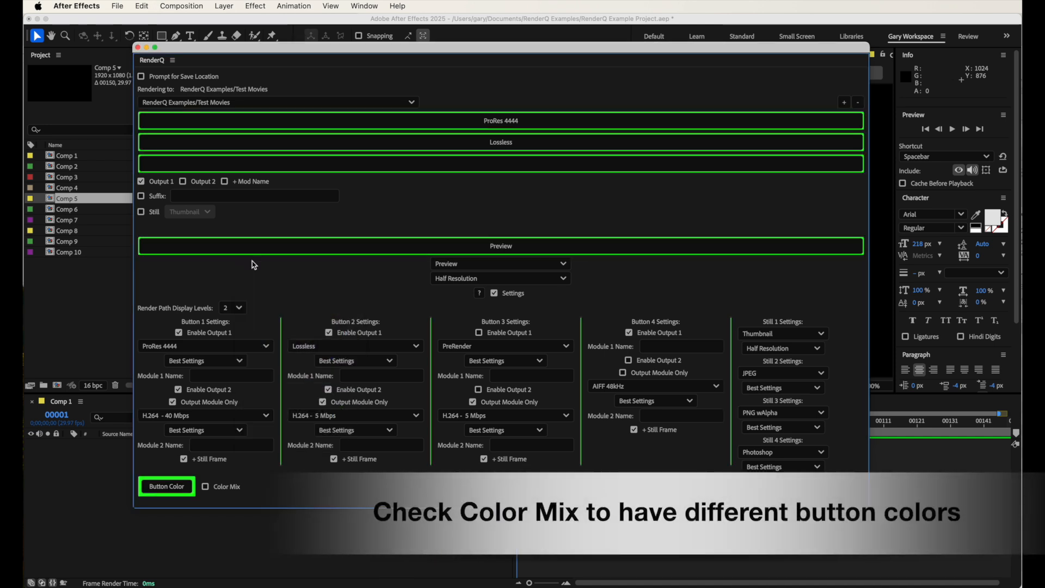
pyautogui.click(206, 486)
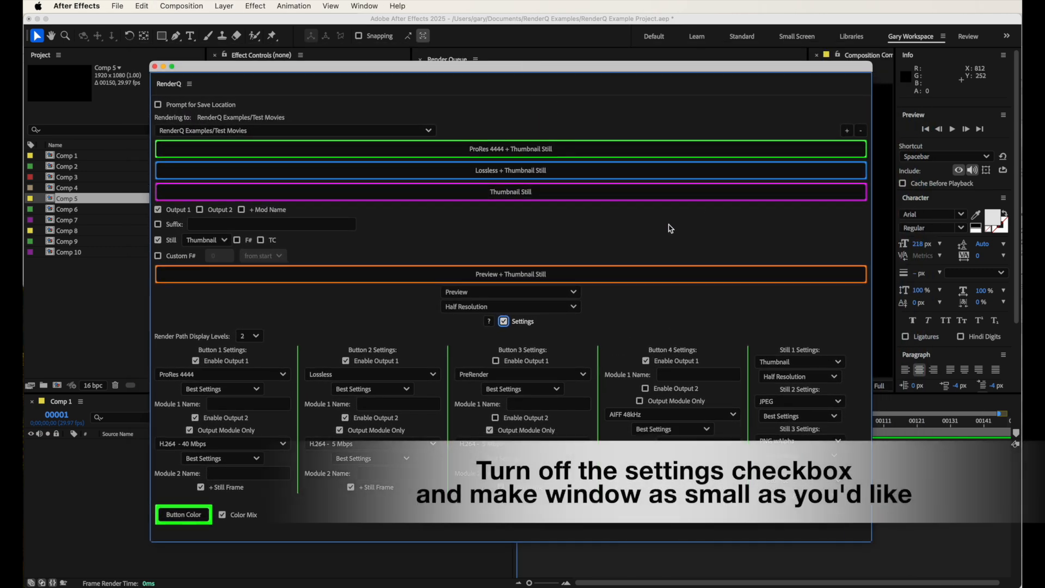
# Hide the RenderQ settings and shrink the window to a narrow panel holding only the preset buttons and main options
pyautogui.click(503, 322)
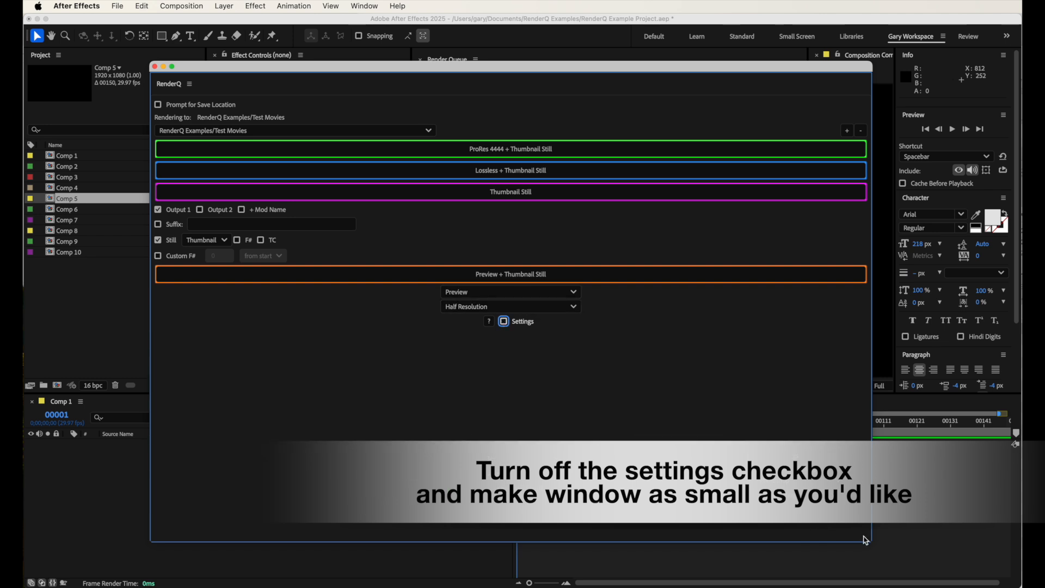
pyautogui.moveTo(869, 539); pyautogui.dragTo(291, 316)
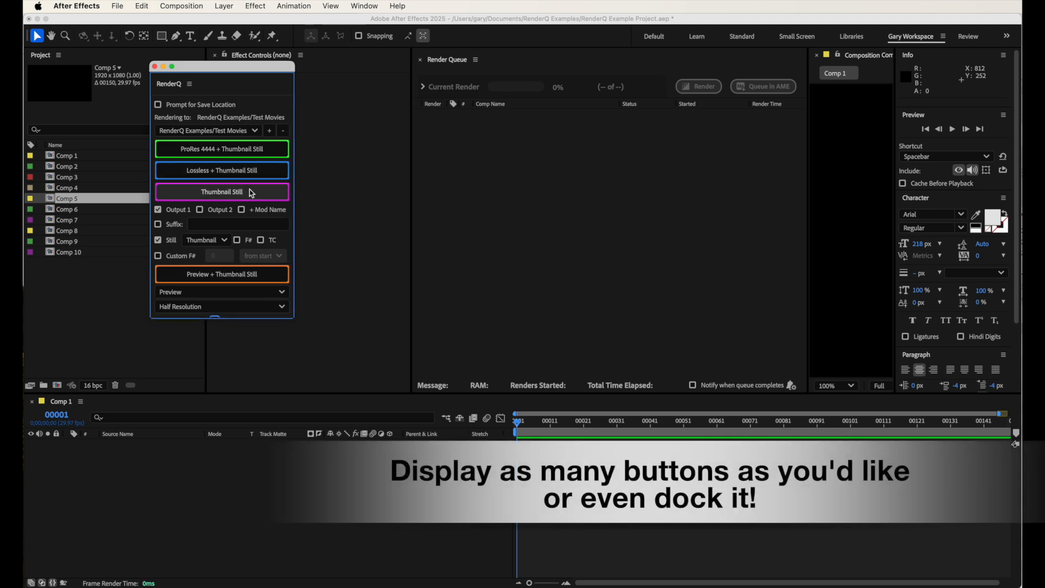
# Enable the main Output 2, disable Output 1, and toggle the Still and Output 1 options to compare the button presets
pyautogui.click(200, 209)
pyautogui.click(174, 214)
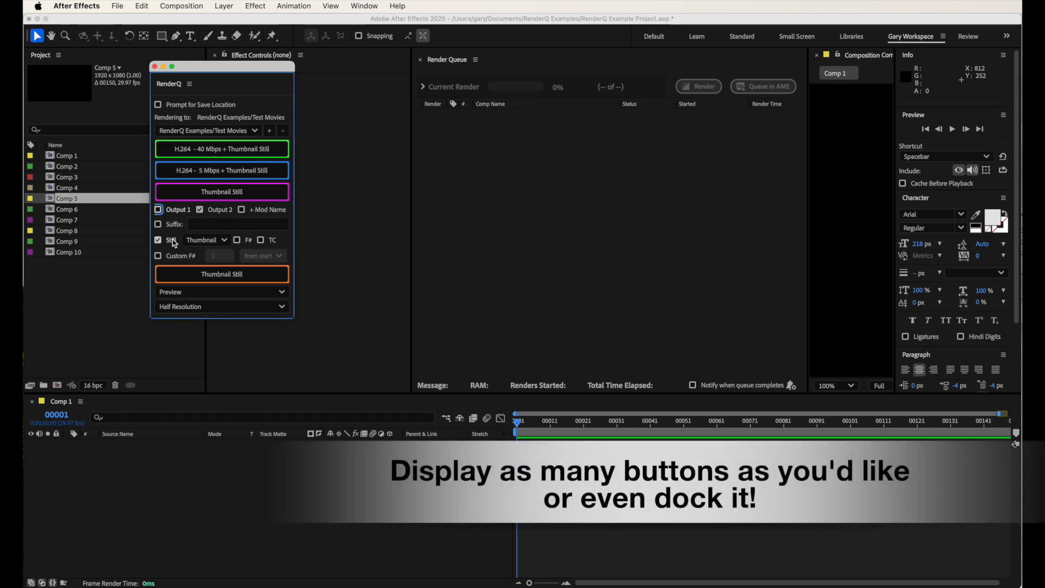
pyautogui.click(170, 242)
pyautogui.click(176, 216)
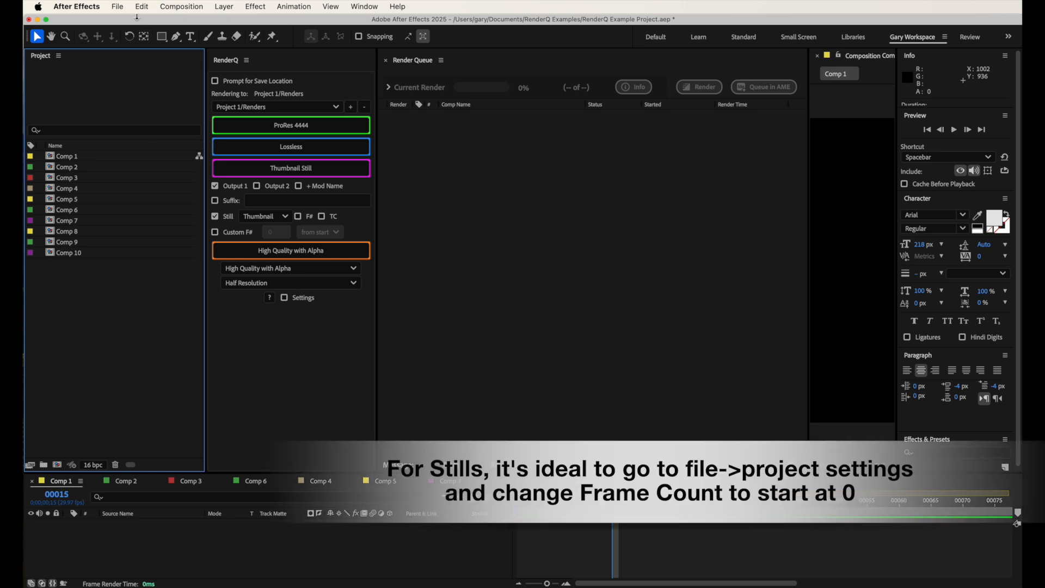
# Set the Frame Count to Start at 0 in the project's time display settings
pyautogui.click(118, 6)
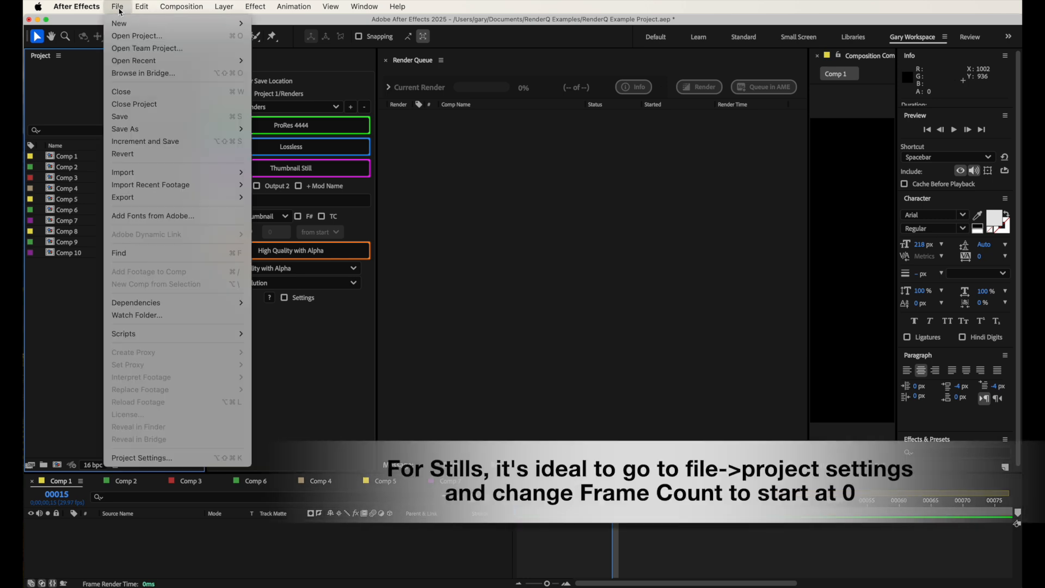
pyautogui.click(148, 462)
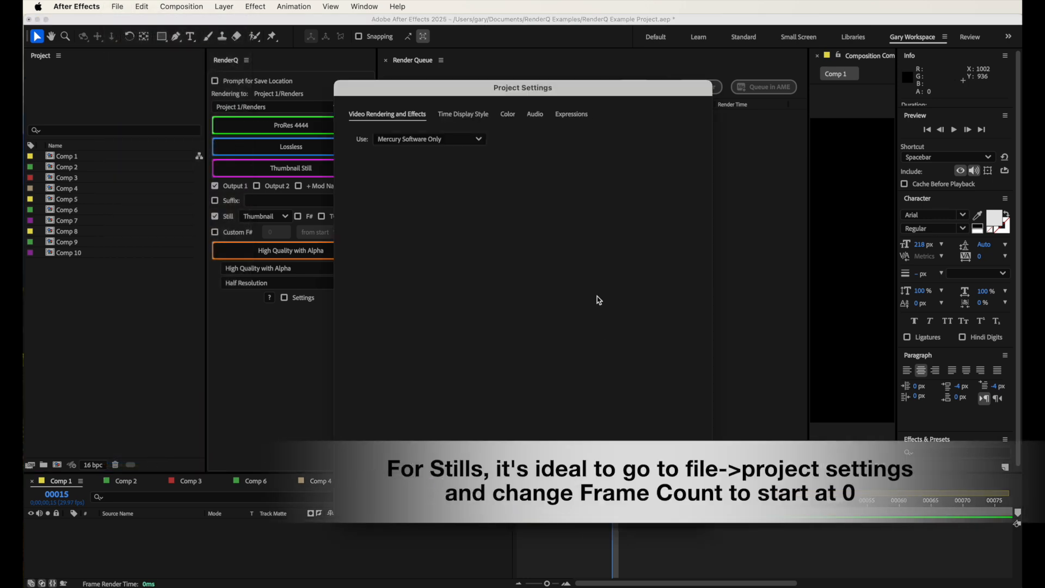
pyautogui.click(468, 116)
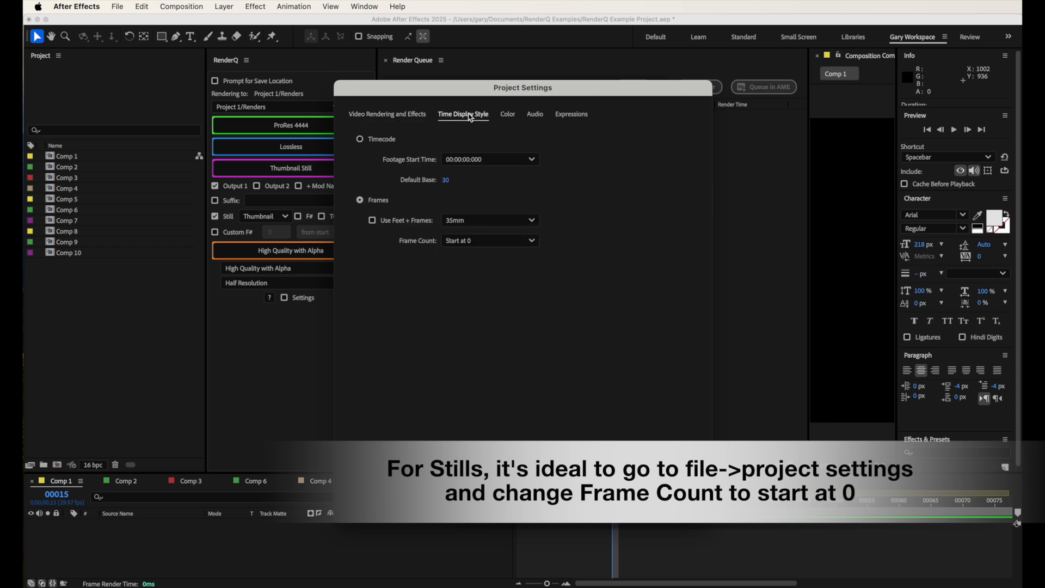
pyautogui.click(478, 242)
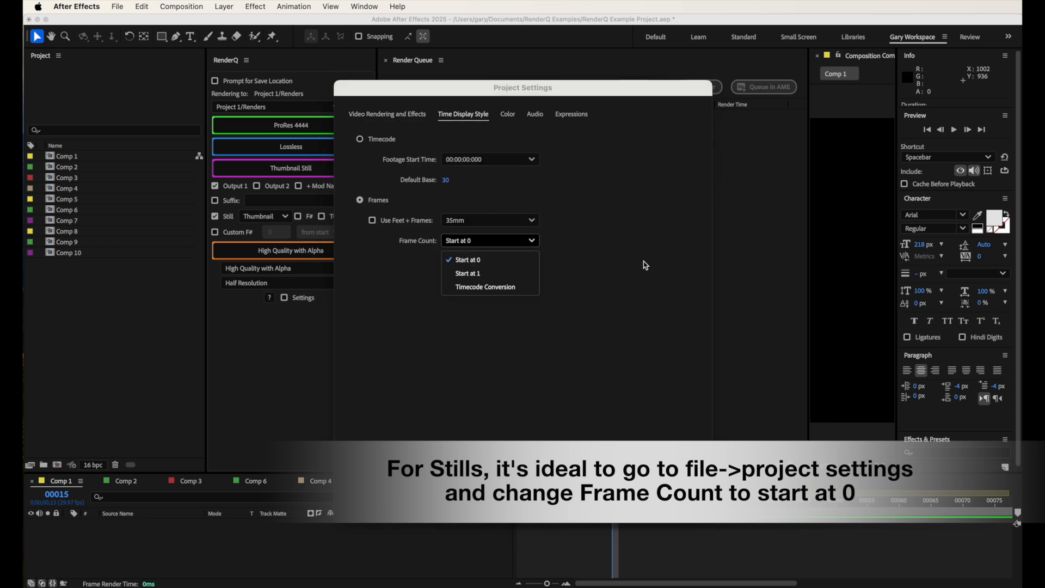
pyautogui.click(696, 501)
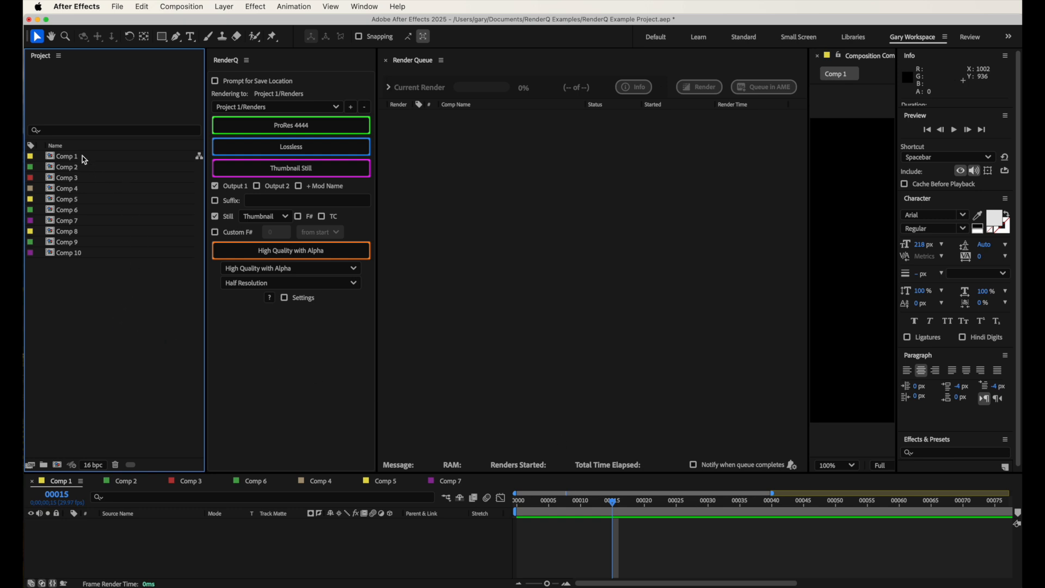
# Queue a Thumbnail still of Comp 1 at frame 15 and render it
pyautogui.doubleClick(83, 156)
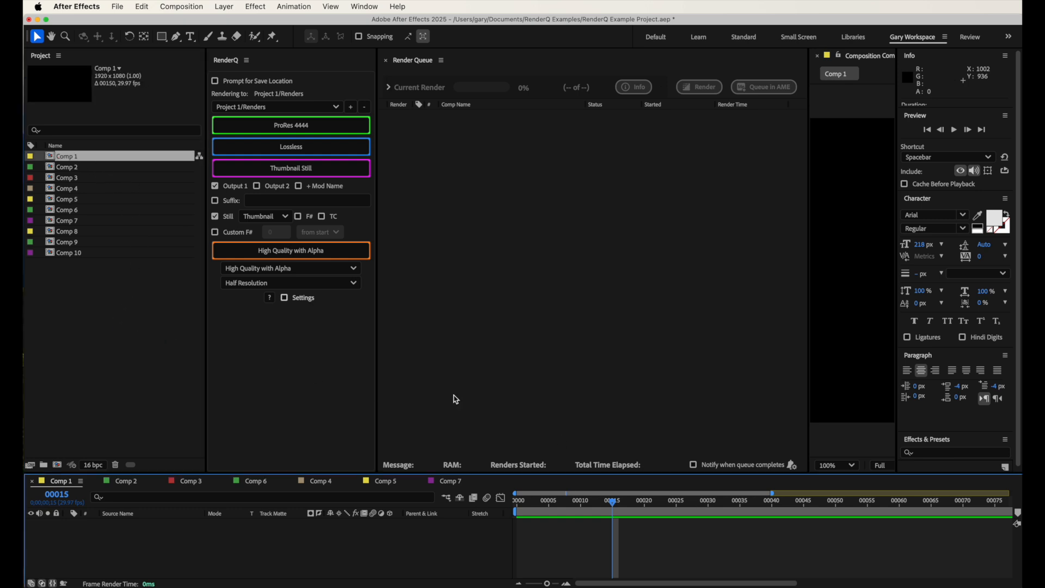
pyautogui.click(623, 501)
pyautogui.moveTo(624, 506); pyautogui.dragTo(612, 504)
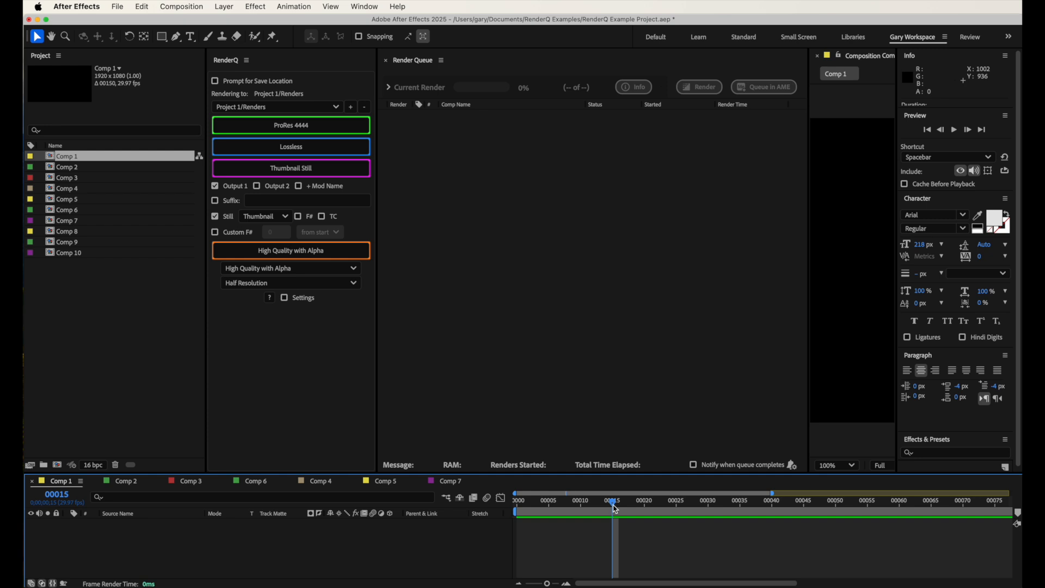
pyautogui.click(321, 168)
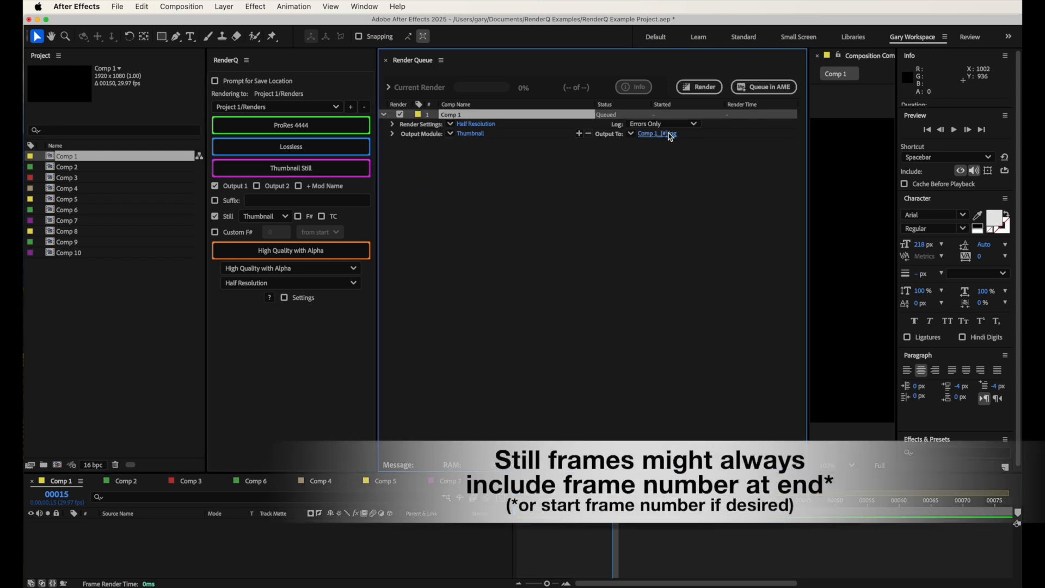
pyautogui.click(699, 88)
# Open the finished item's output folder in Finder and check the file name of the newly rendered Comp 1 still
pyautogui.click(392, 133)
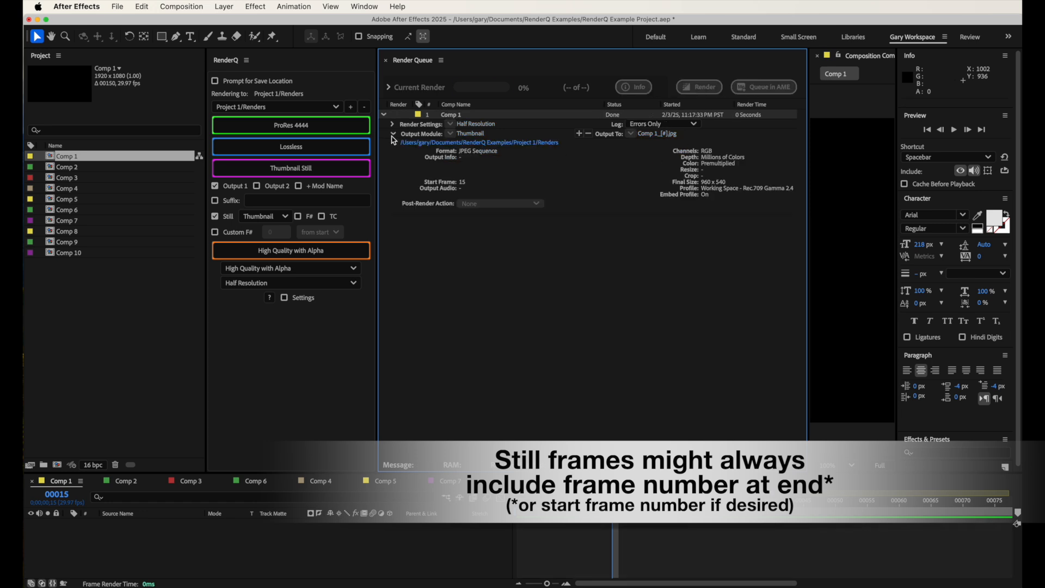
pyautogui.click(482, 143)
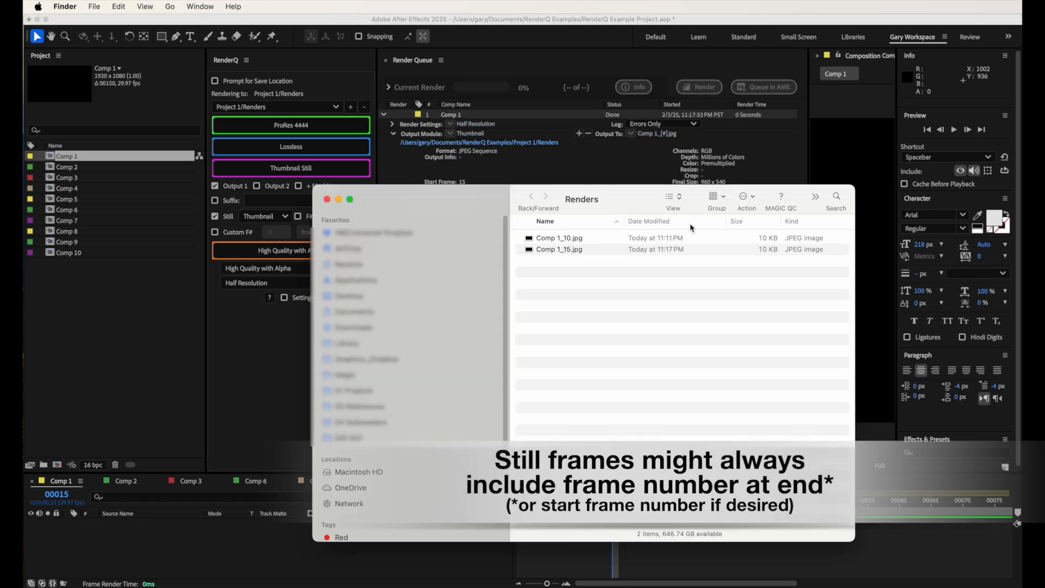
pyautogui.click(571, 252)
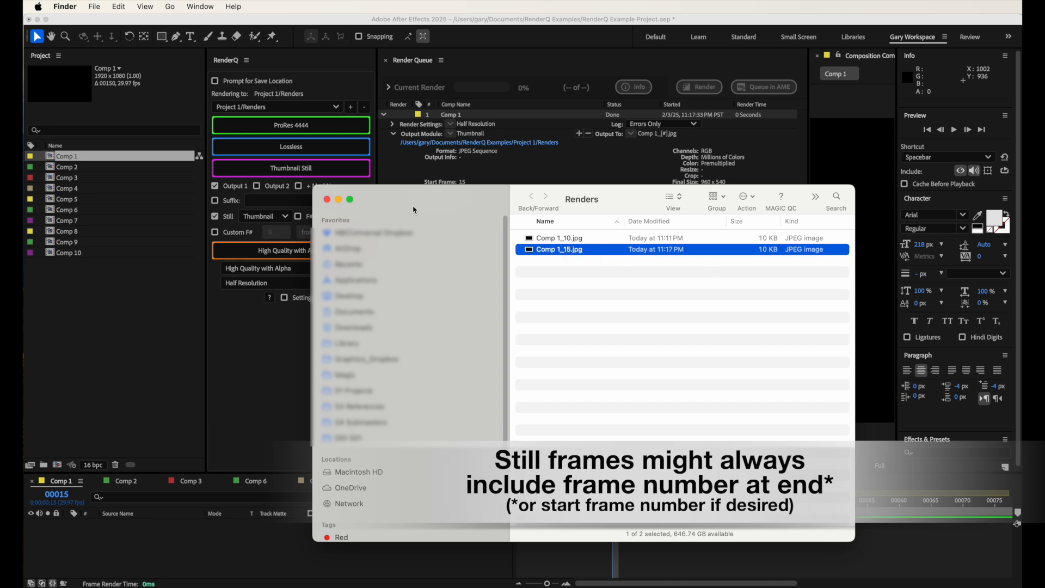
pyautogui.click(327, 199)
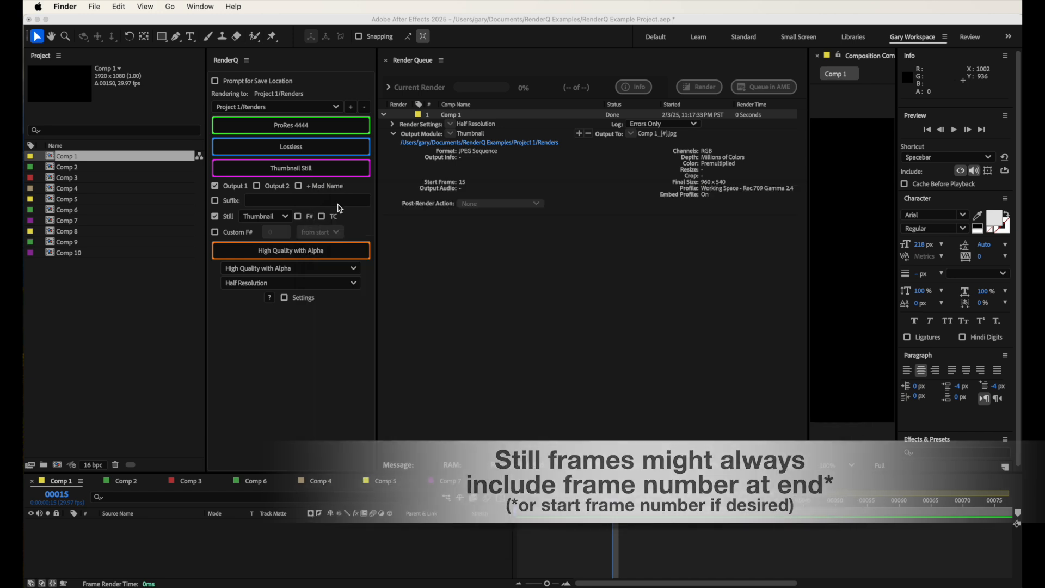
# Turn on the F# naming option for stills and queue another Thumbnail still of Comp 1
pyautogui.click(302, 221)
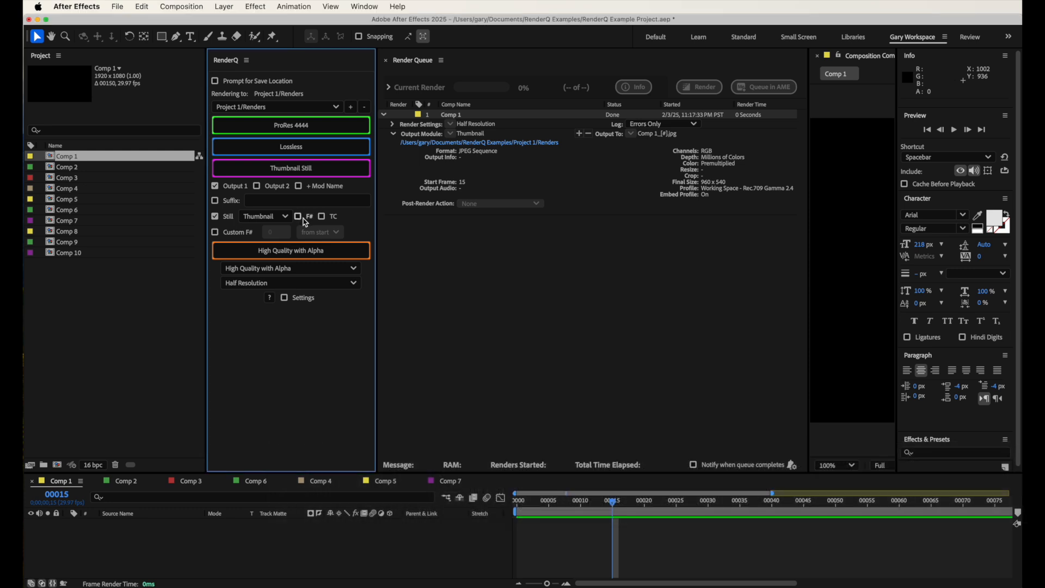
pyautogui.click(298, 217)
pyautogui.click(320, 163)
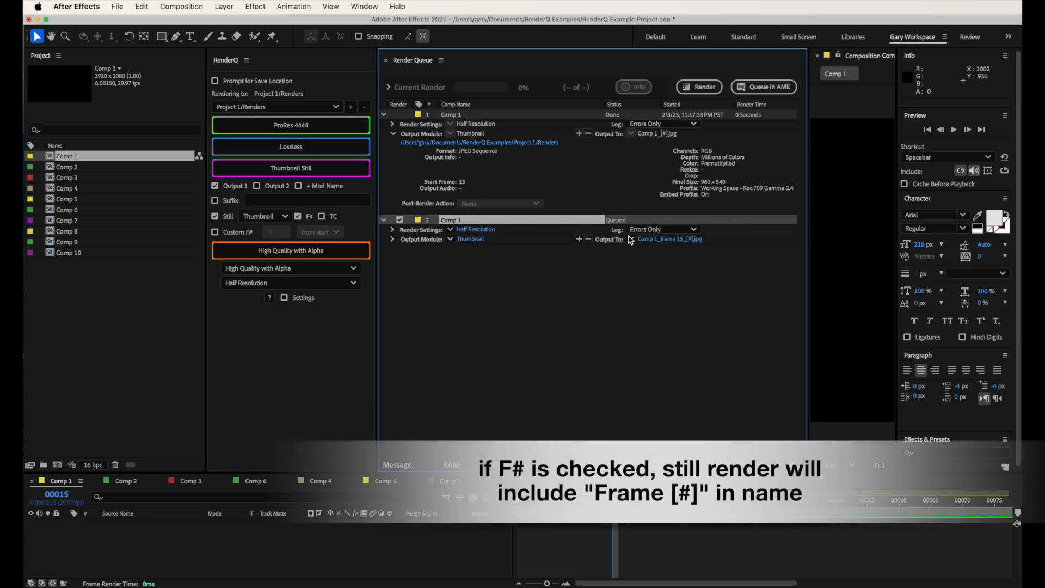
# Examine the second queued still's output file name in its save dialog and accept it as is
pyautogui.click(679, 240)
pyautogui.click(819, 116)
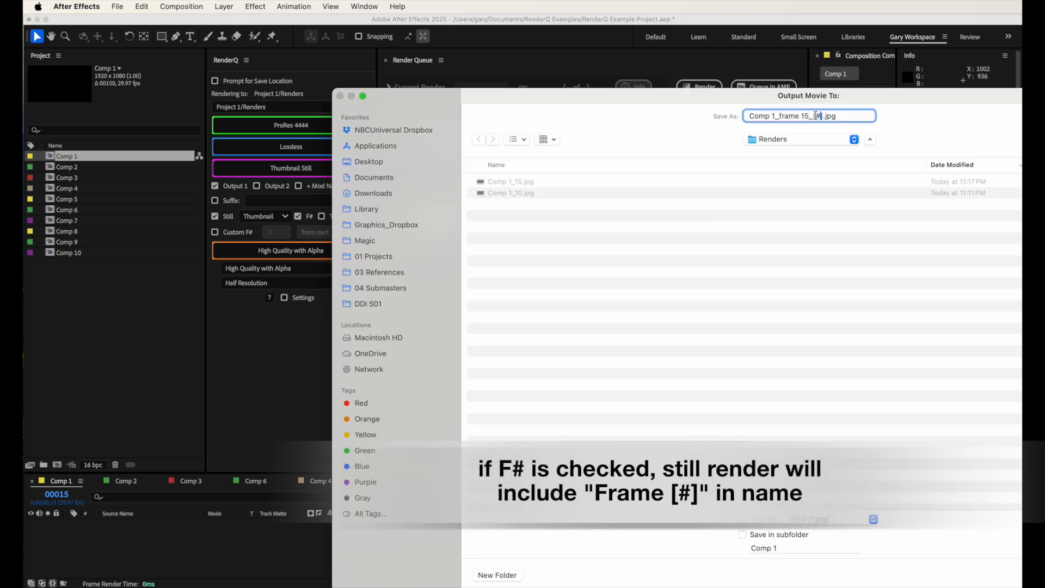
pyautogui.moveTo(807, 116); pyautogui.dragTo(779, 120)
pyautogui.tripleClick(793, 117)
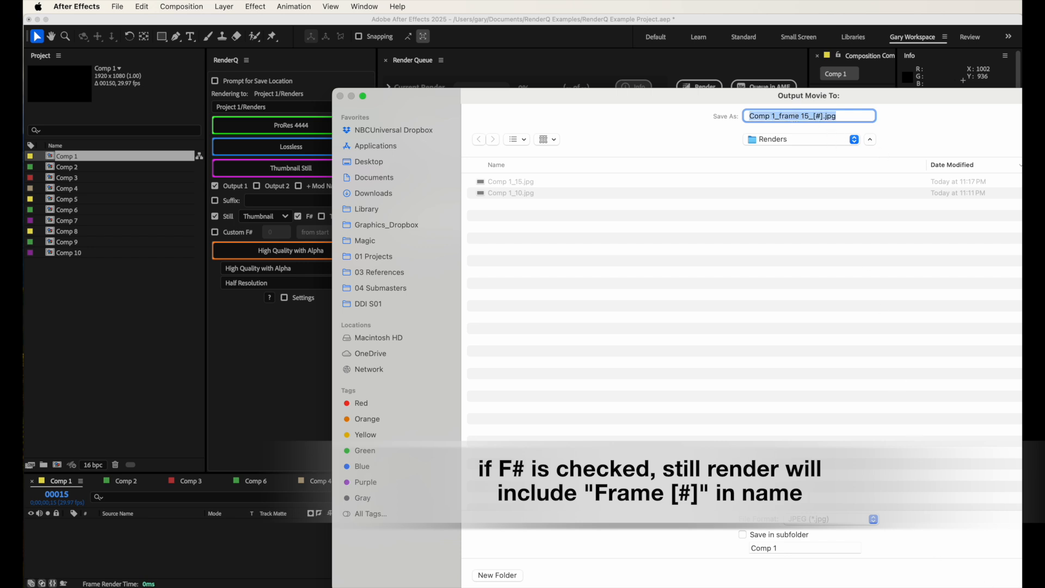
pyautogui.press('Return')
pyautogui.click(329, 310)
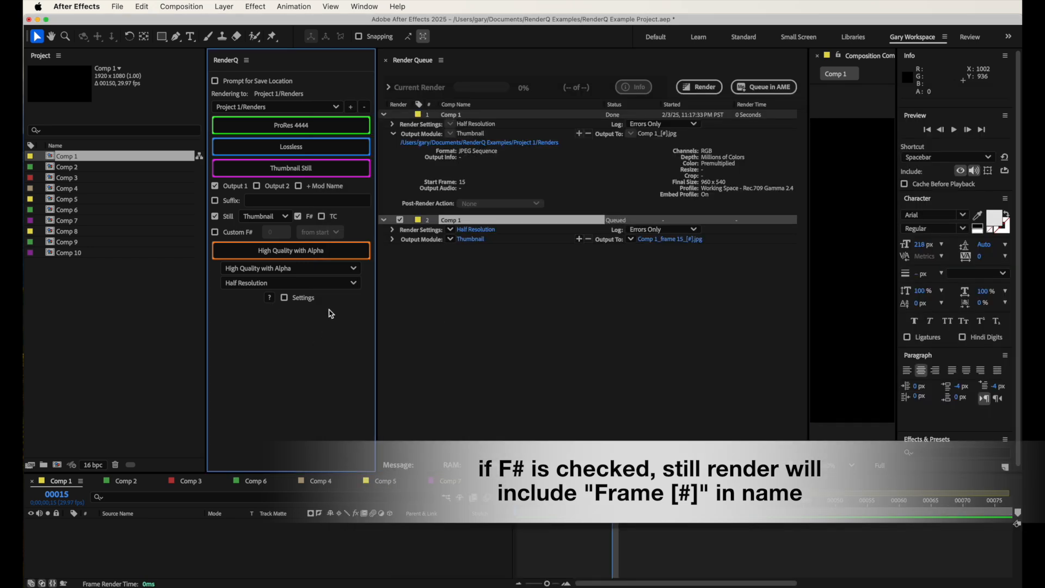
# Turn on the TC naming option for stills and queue a Thumbnail still of Comp 1 with the timeline's time display switched to timecode
pyautogui.click(322, 216)
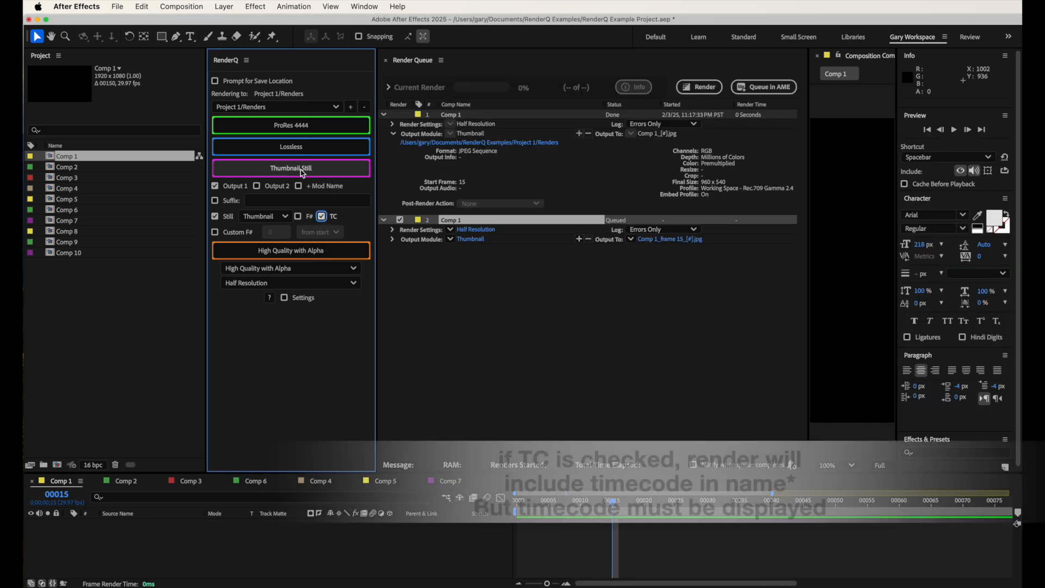
pyautogui.click(302, 170)
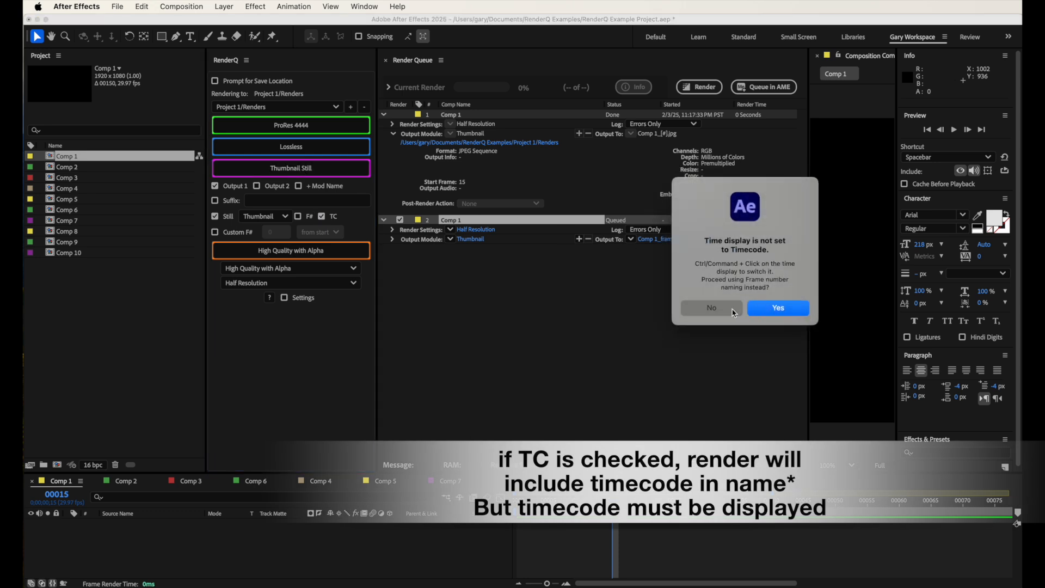
pyautogui.click(712, 308)
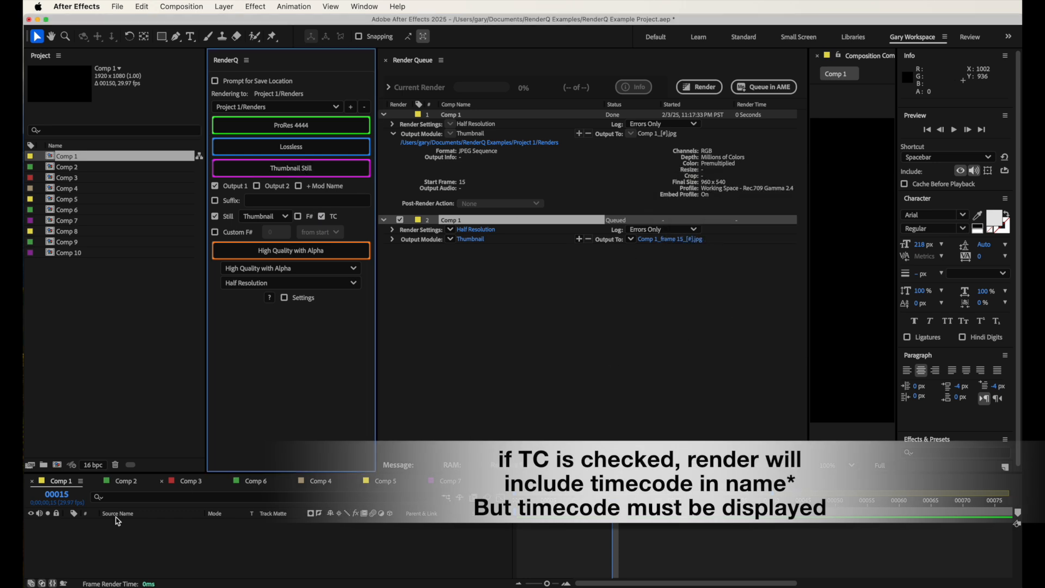
pyautogui.keyDown('super'); pyautogui.click(61, 497); pyautogui.keyUp('super')
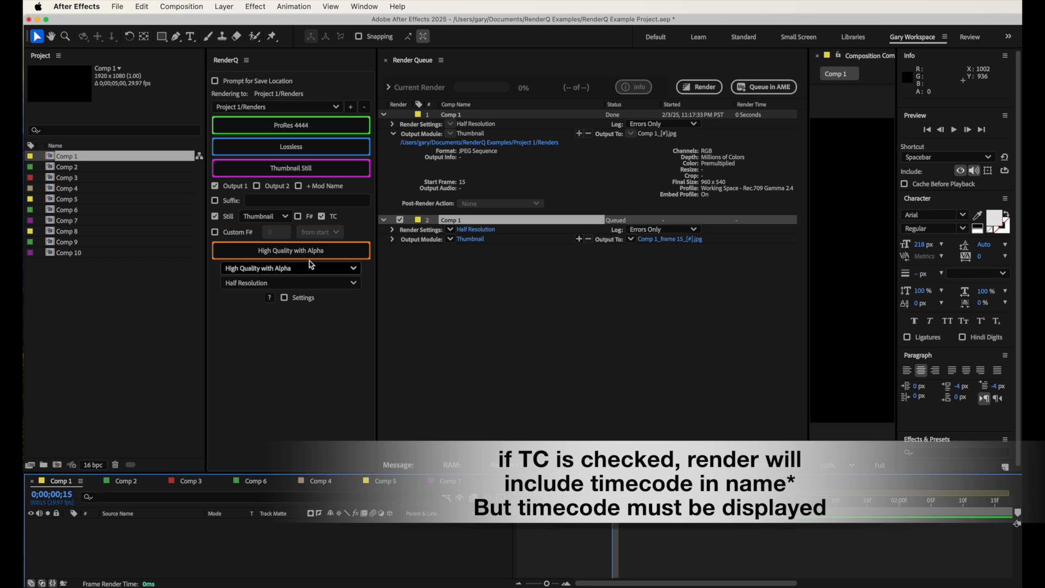
pyautogui.click(318, 170)
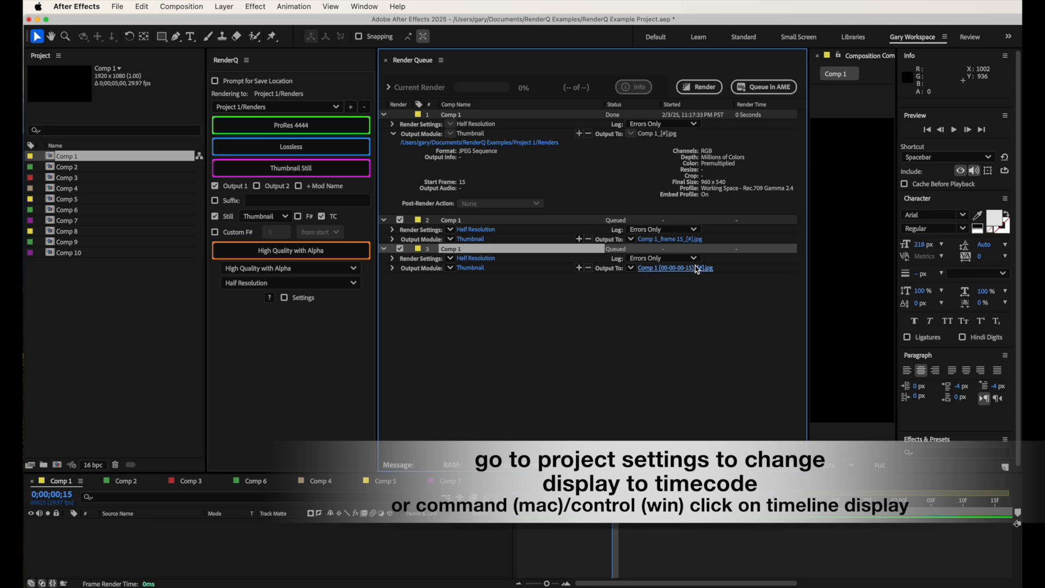
# Examine the timecode part of the third queued still's output file name in its save dialog and cancel the dialog
pyautogui.click(696, 269)
pyautogui.moveTo(828, 116); pyautogui.dragTo(784, 113)
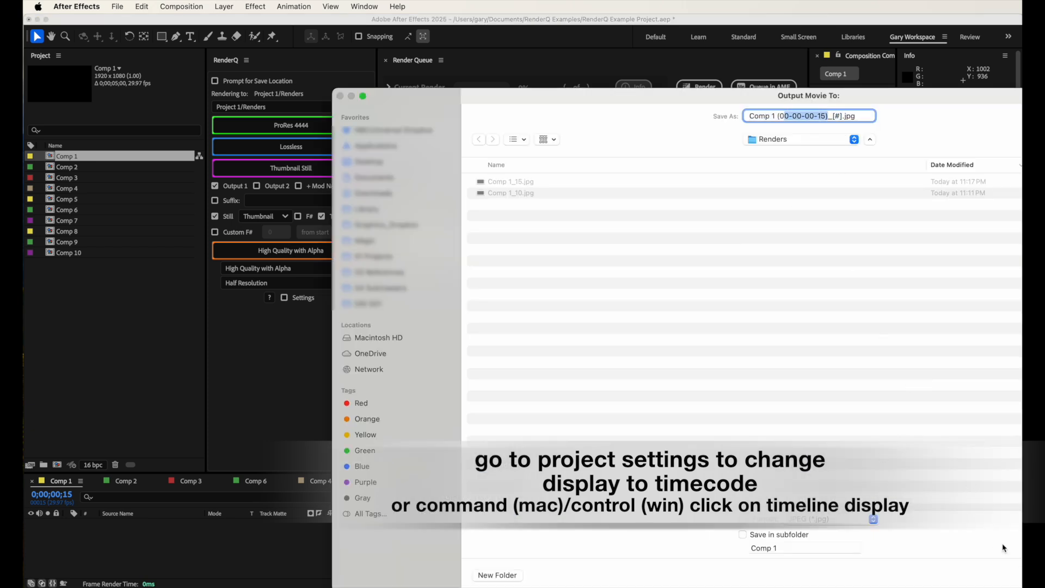
pyautogui.press('Escape')
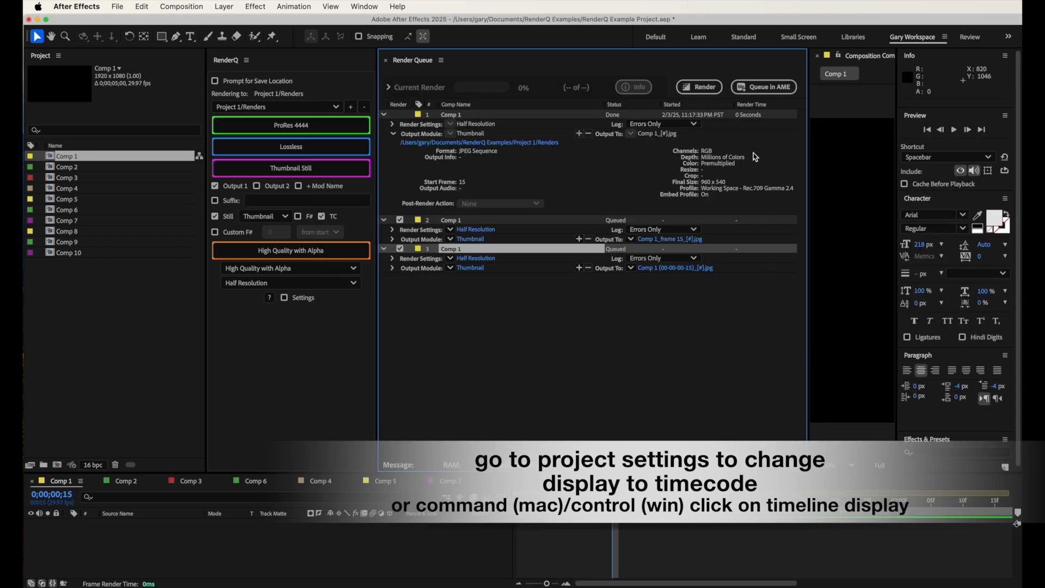
# Render the queued Comp 1 stills and check their file names in the third item's output folder in Finder
pyautogui.click(703, 87)
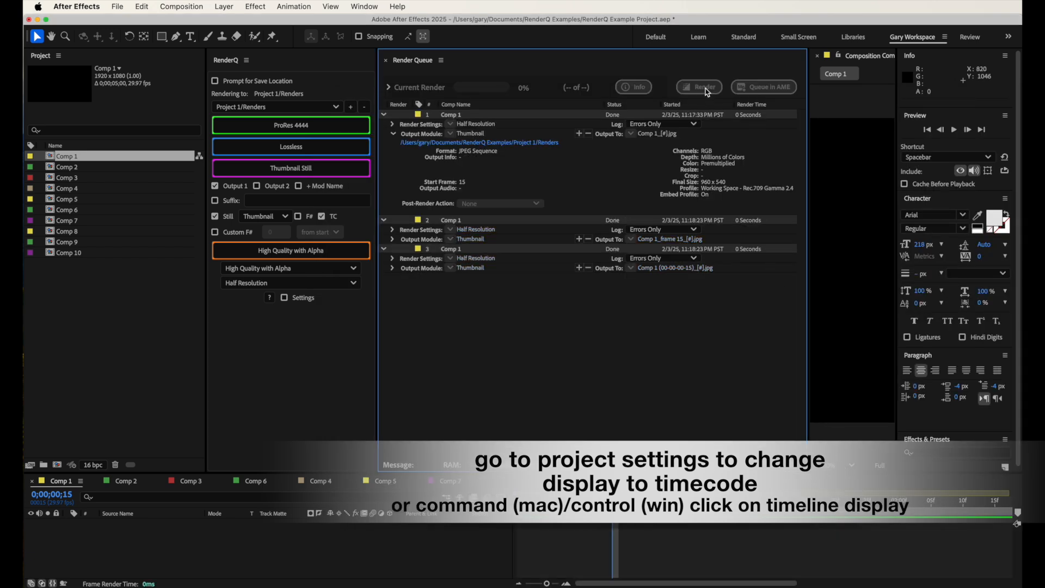
pyautogui.click(393, 268)
pyautogui.click(500, 278)
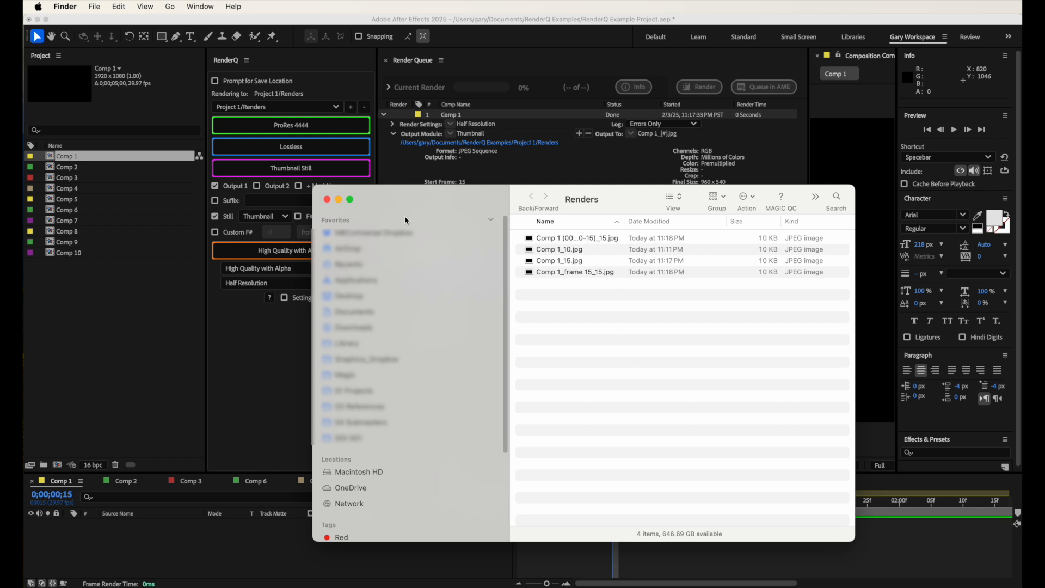
pyautogui.click(328, 199)
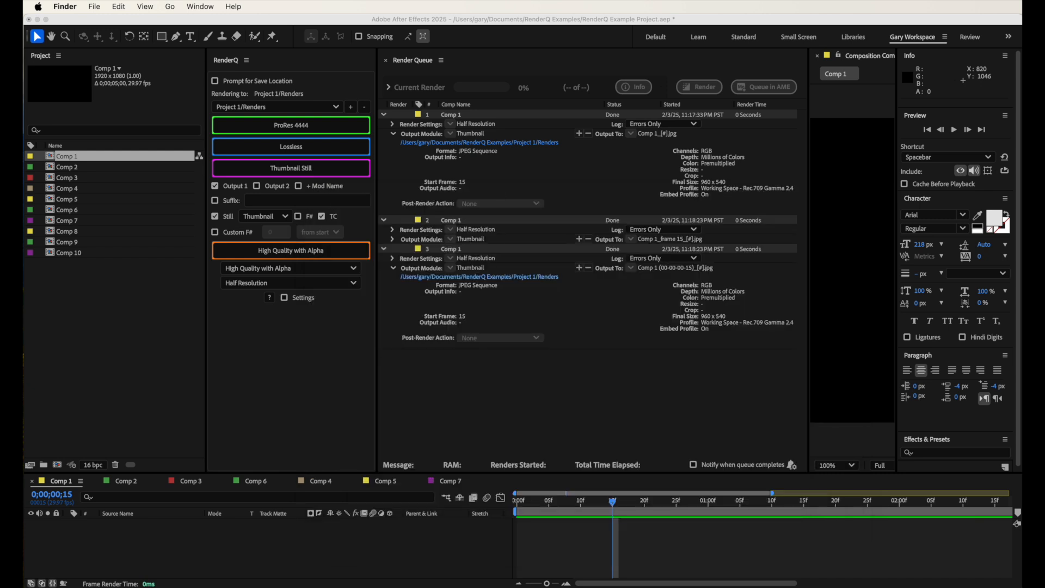
# Switch still naming to F#, enable Custom F# with Exact F# 53, and queue a Thumbnail still of Comp 1
pyautogui.click(250, 234)
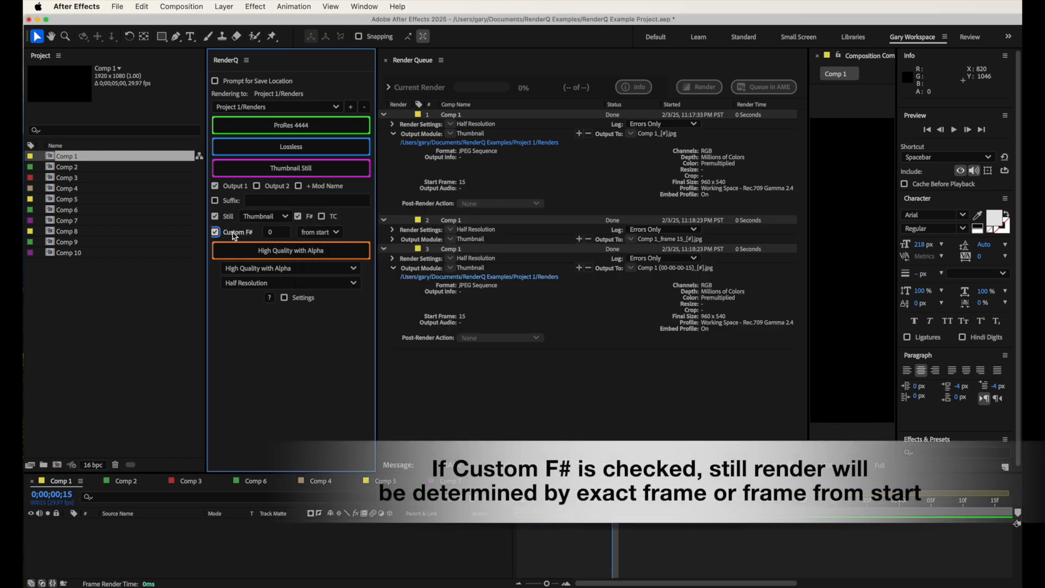
pyautogui.click(238, 234)
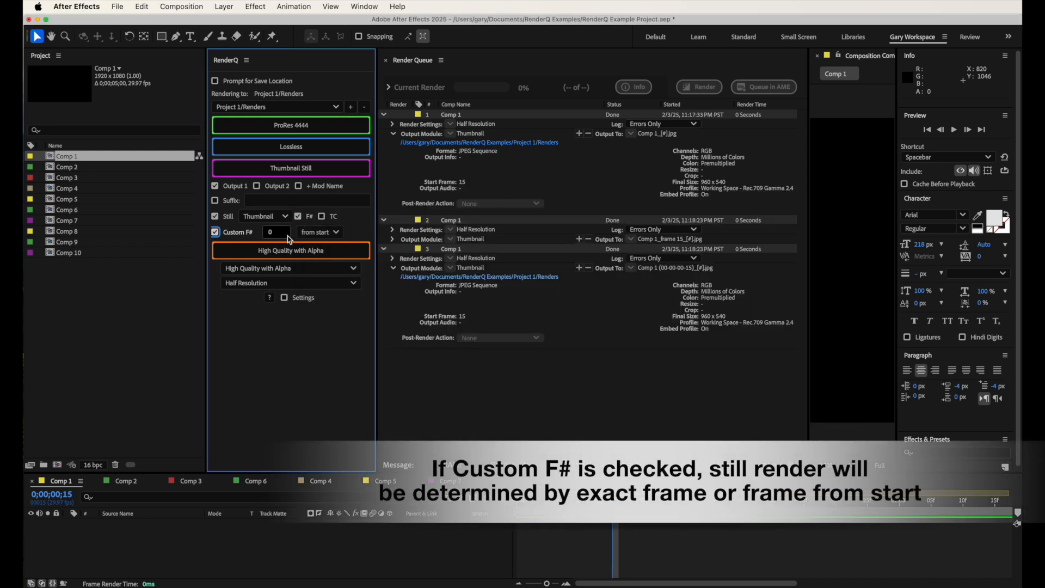
pyautogui.click(319, 237)
pyautogui.click(321, 257)
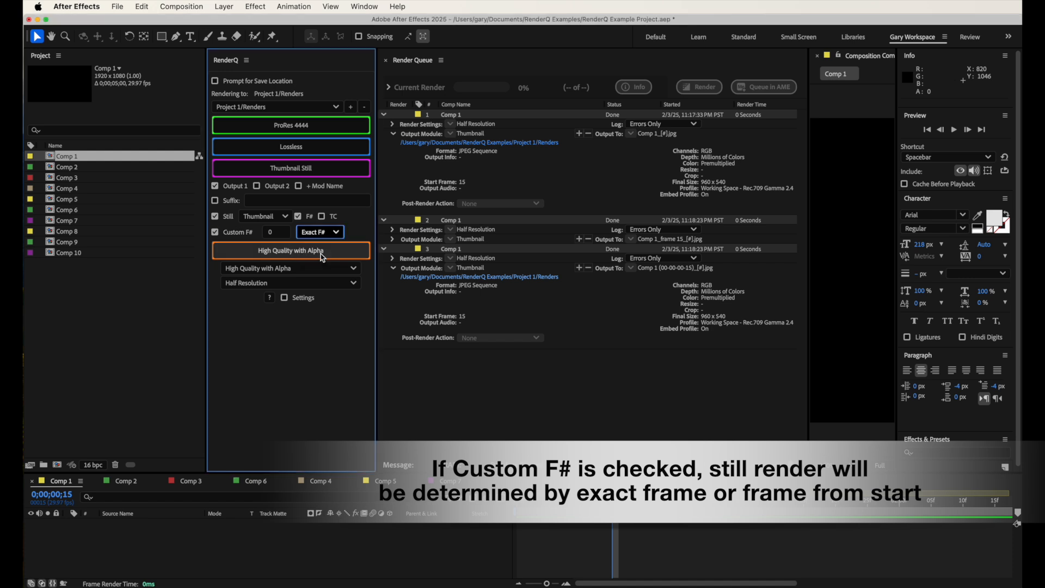
pyautogui.click(282, 234)
pyautogui.write('53')
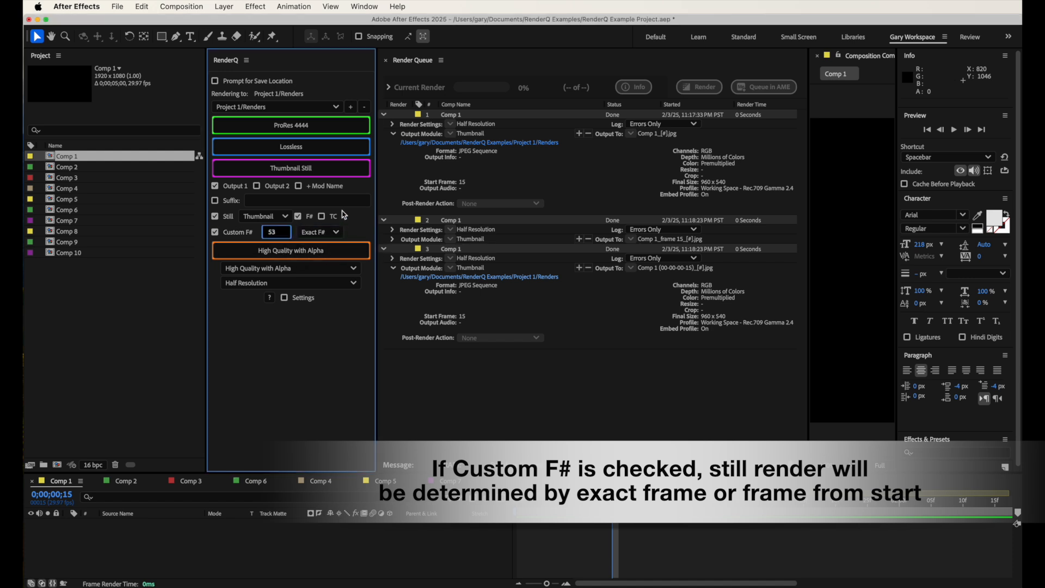
pyautogui.click(291, 168)
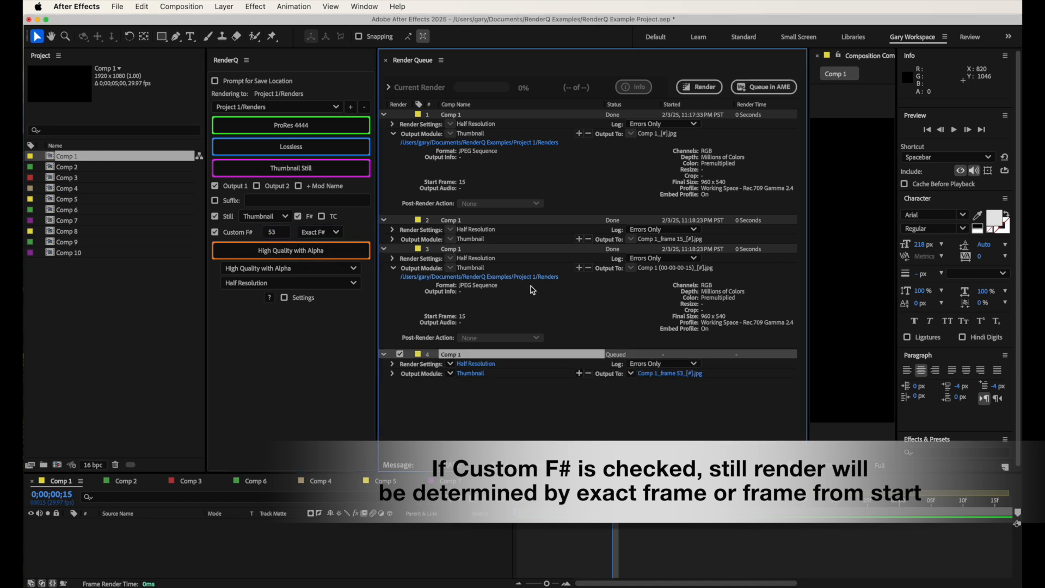
# Examine the frame number in the fourth queued still's output file name in its save dialog
pyautogui.click(680, 373)
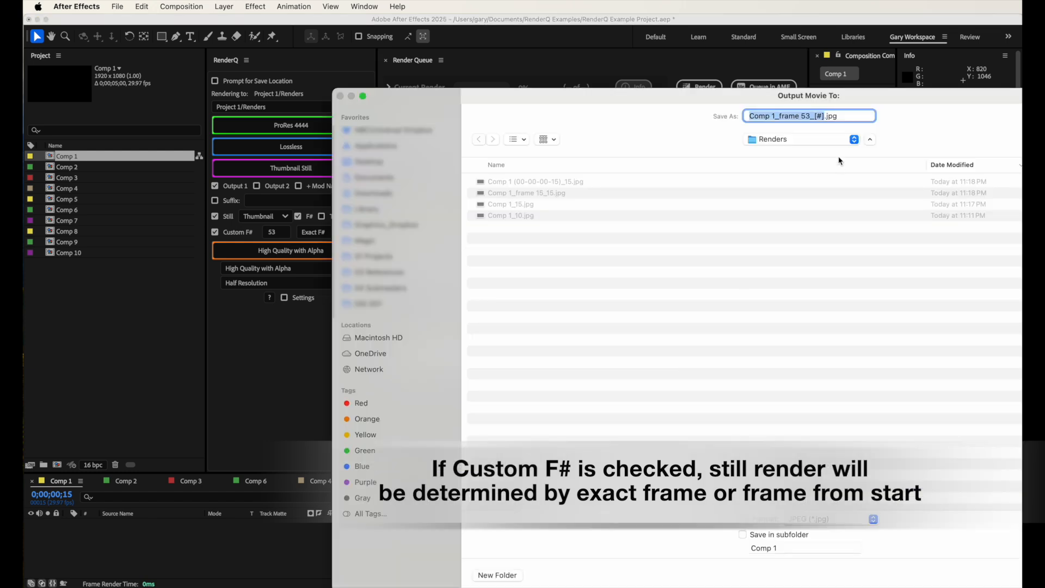
pyautogui.moveTo(810, 116); pyautogui.dragTo(775, 116)
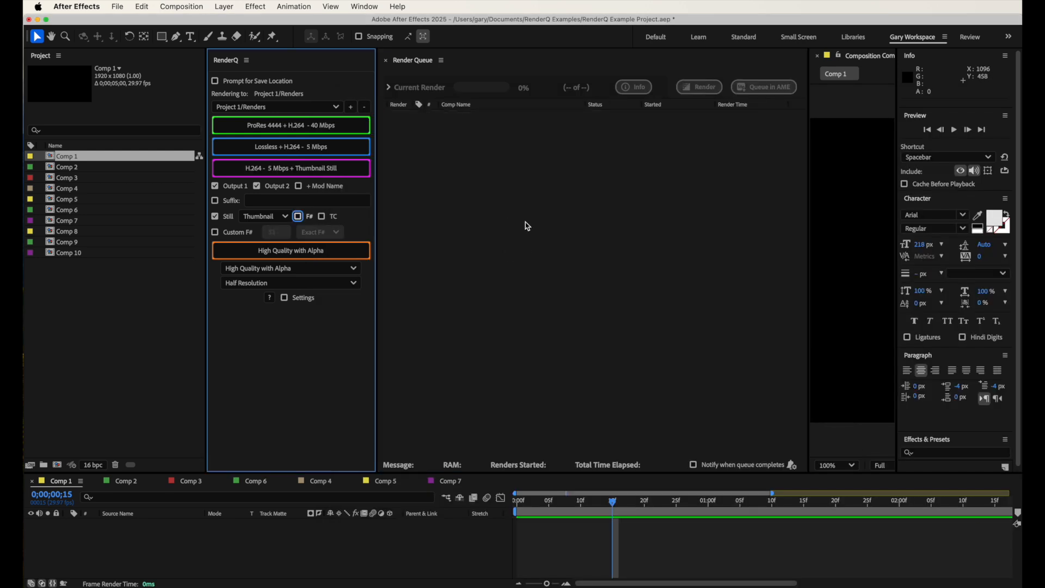
# Deselect the compositions and set the fourth preset button's output module to PreRender after trying Lossless
pyautogui.click(136, 303)
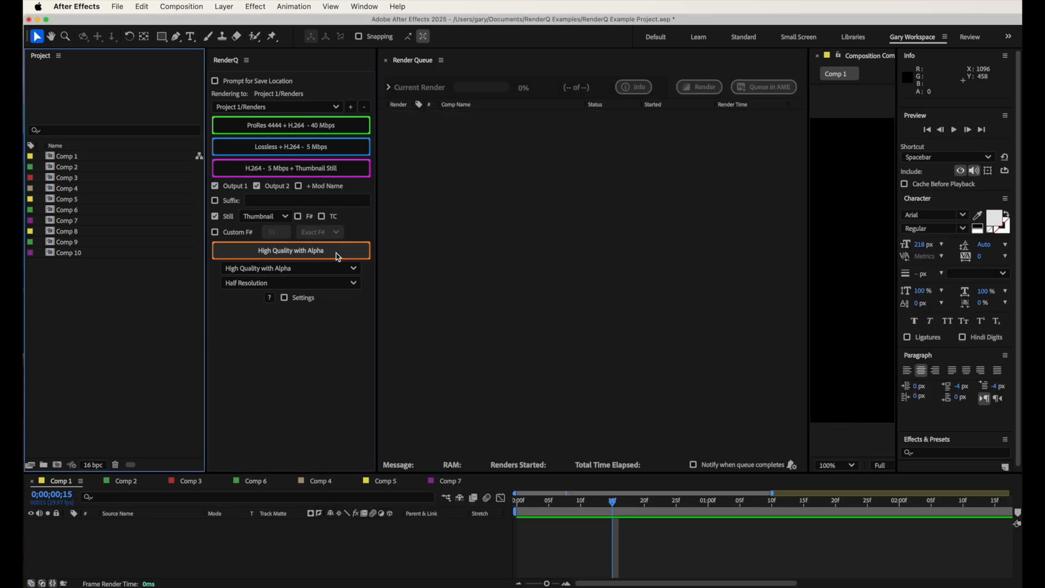
pyautogui.click(318, 275)
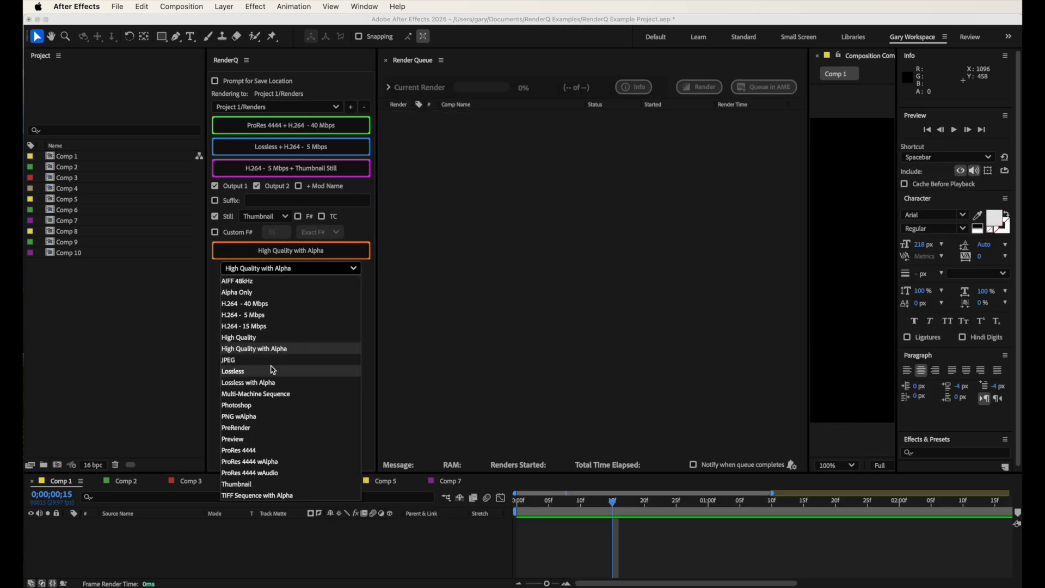
pyautogui.click(305, 369)
pyautogui.click(309, 268)
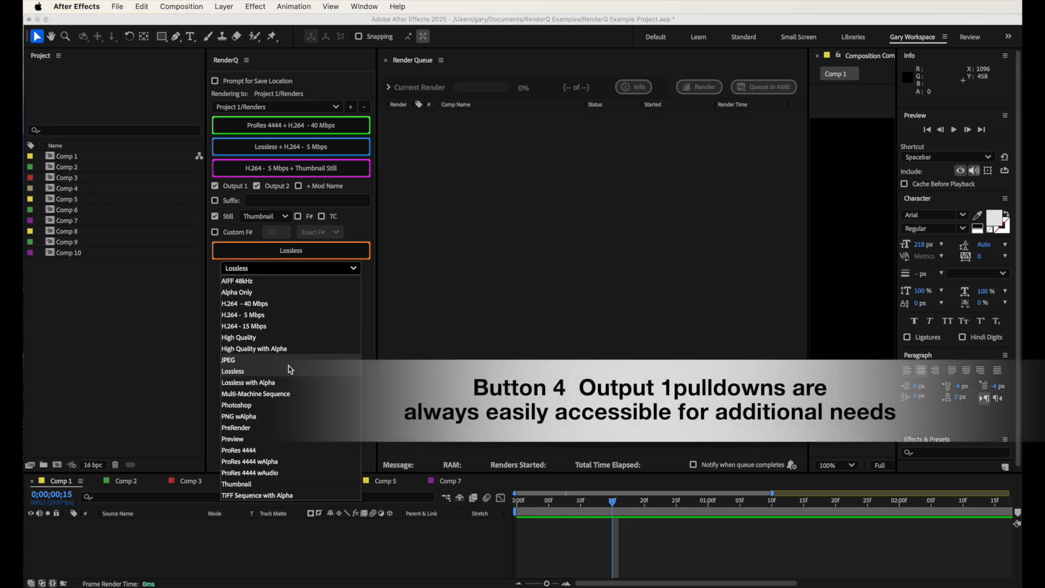
pyautogui.click(275, 427)
# Select Comp 1 through Comp 10, queue them with the PreRender preset, and undo the queueing
pyautogui.click(82, 253)
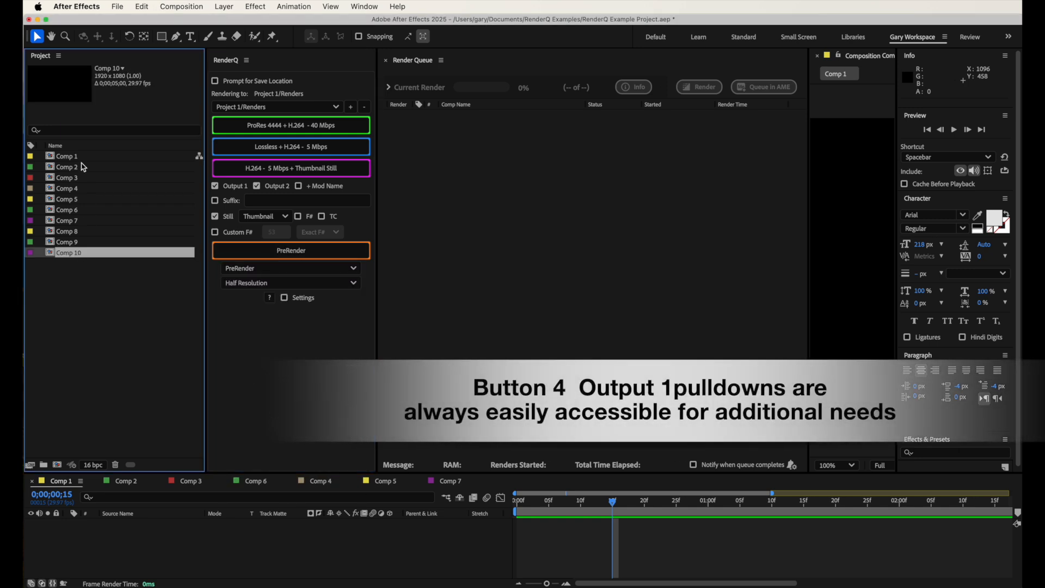
pyautogui.keyDown('shift'); pyautogui.click(82, 160); pyautogui.keyUp('shift')
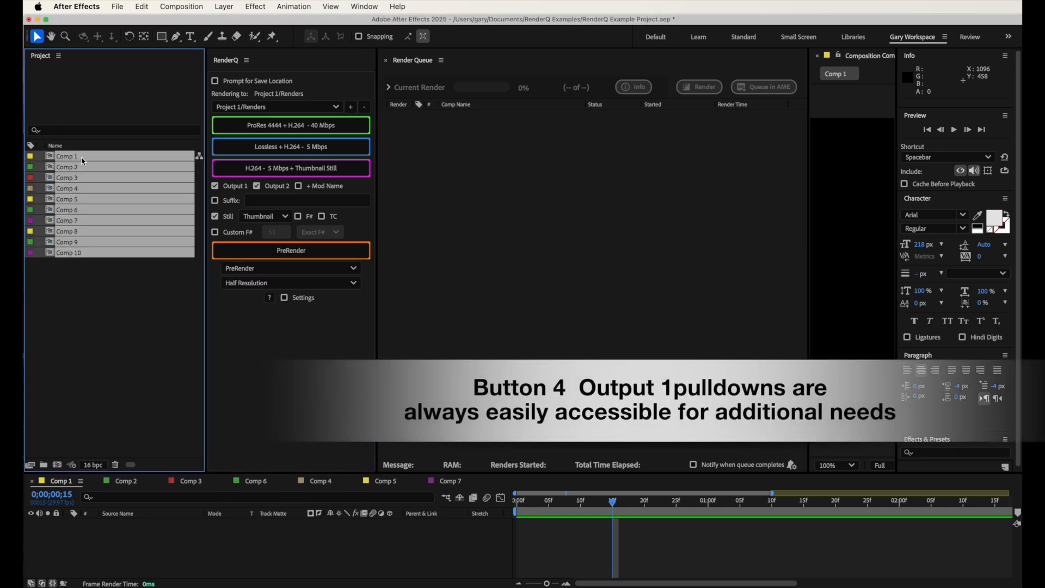
pyautogui.click(272, 249)
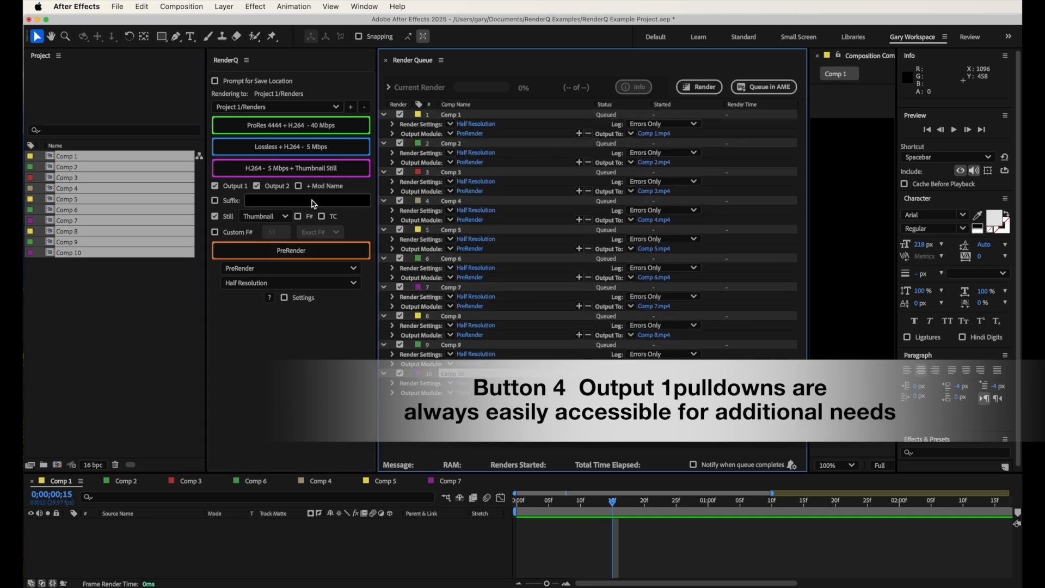
pyautogui.press('super+z')
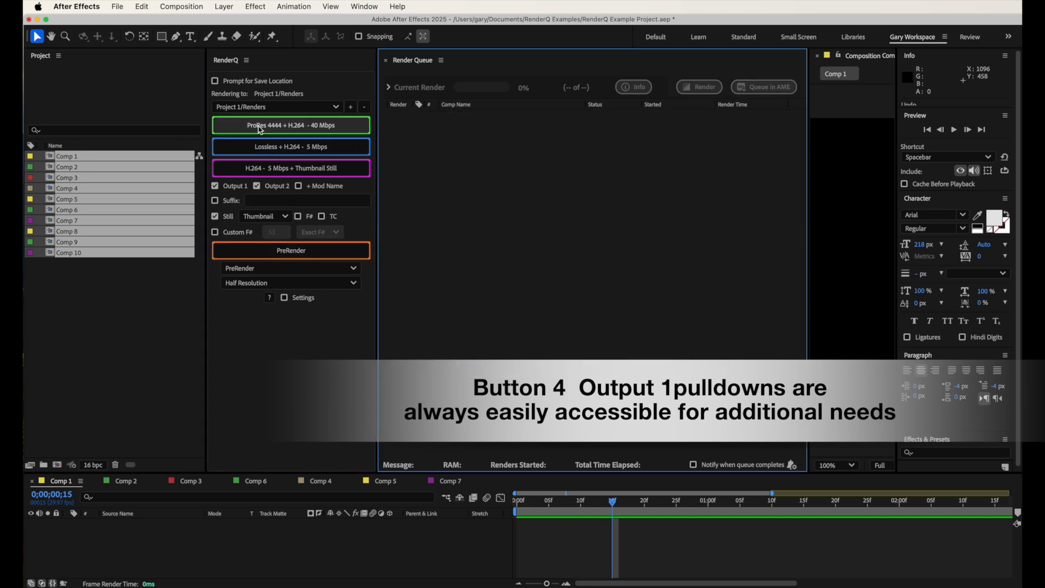
# Queue the ten selected compositions with the ProRes 4444 + H.264 - 40 Mbps preset and review their output modules
pyautogui.click(260, 130)
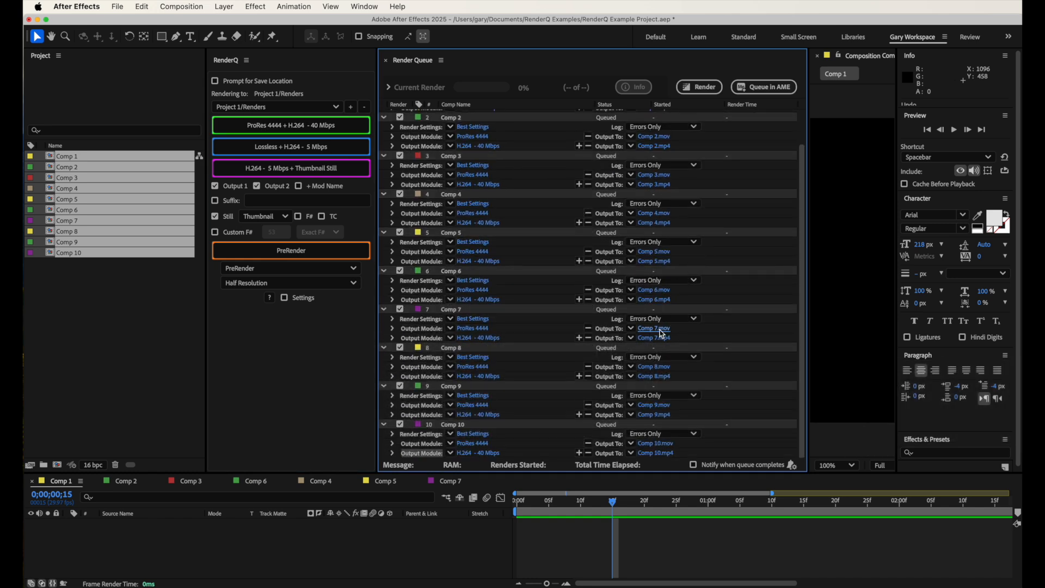
pyautogui.scroll(2, 603, 259)
pyautogui.scroll(-2, 539, 218)
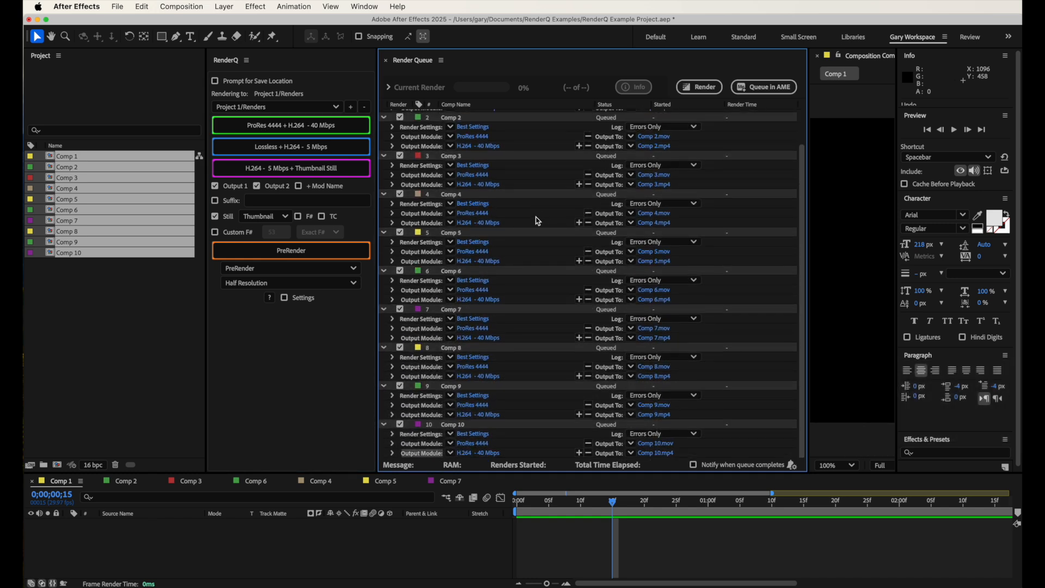